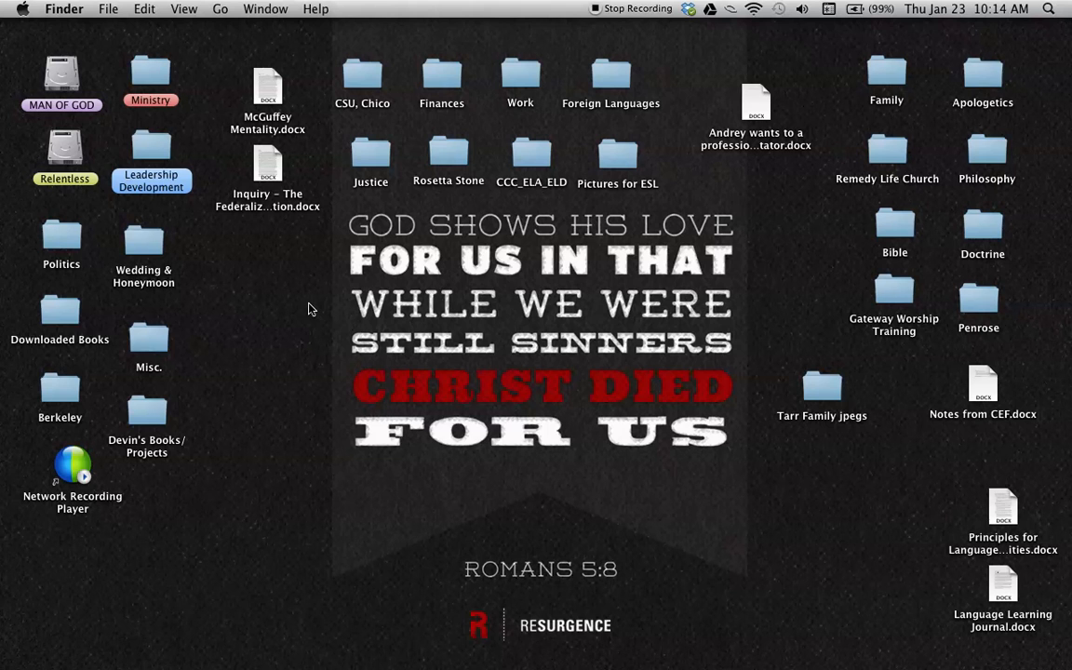
Switch to Safari and go to utellstory.com
{"action": "mouse_move", "coordinate": [377, 669]}
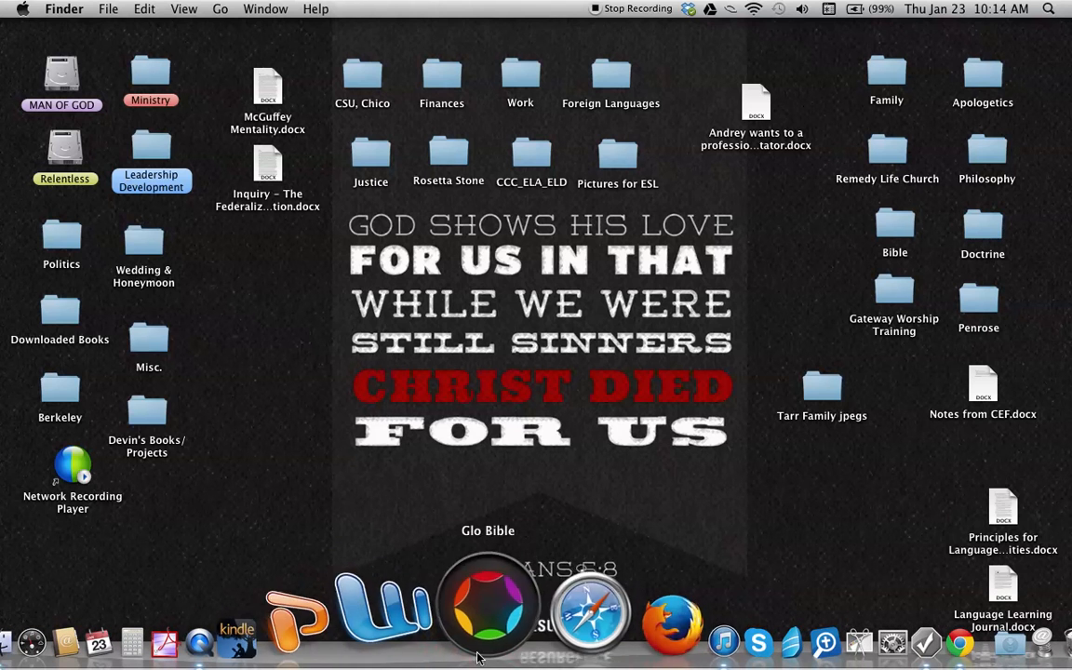
{"action": "left_click", "coordinate": [515, 631]}
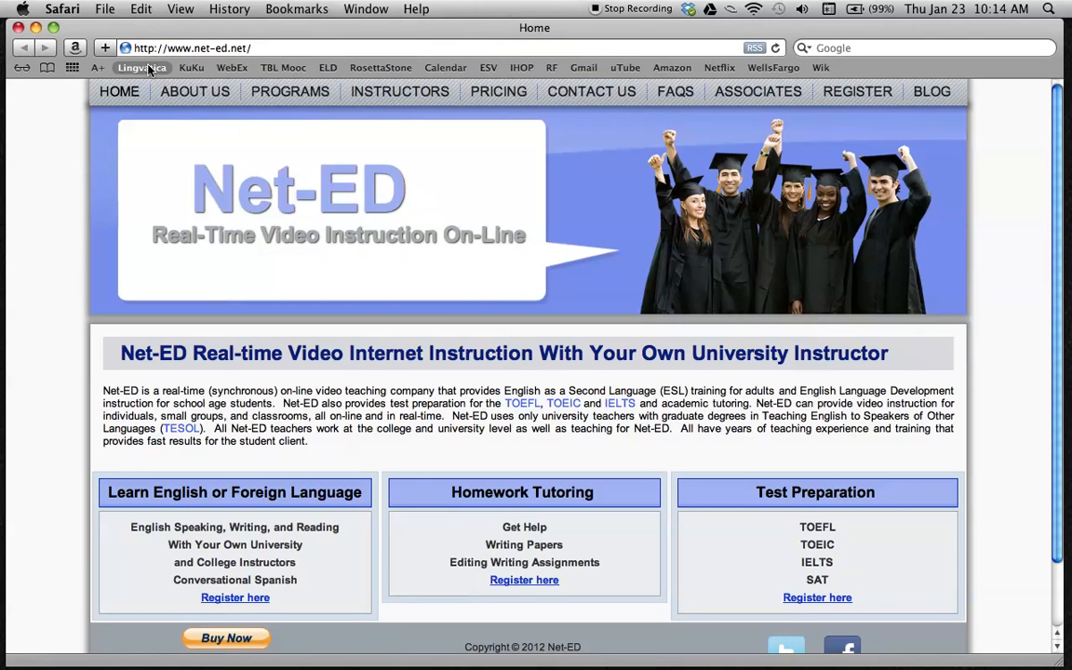
{"action": "key", "text": "super+l"}
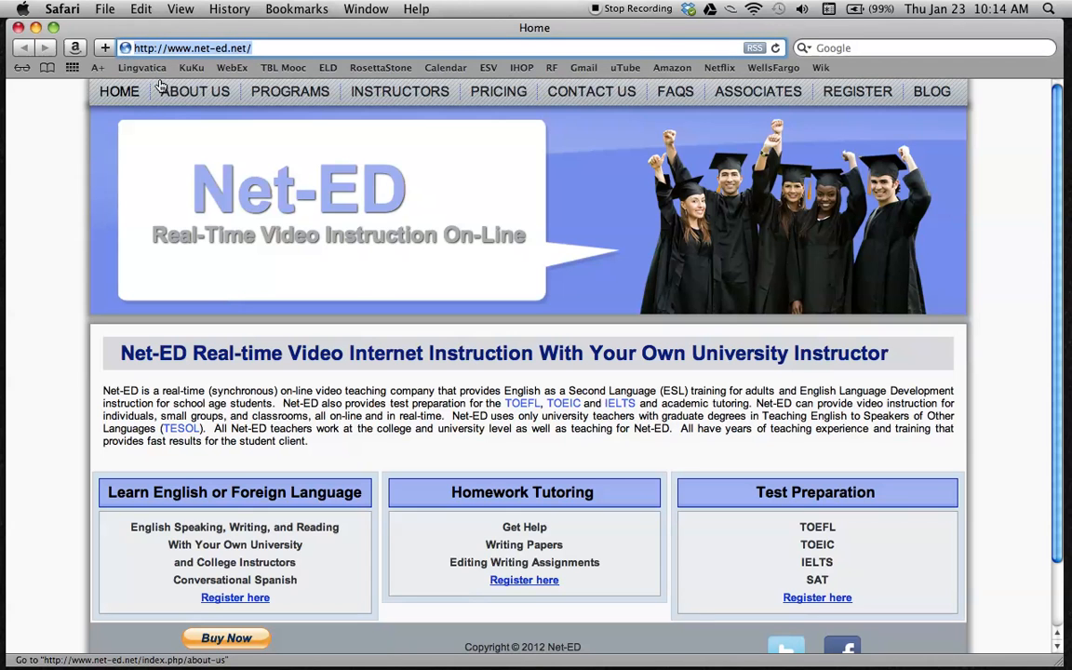
{"action": "mouse_move", "coordinate": [161, 86]}
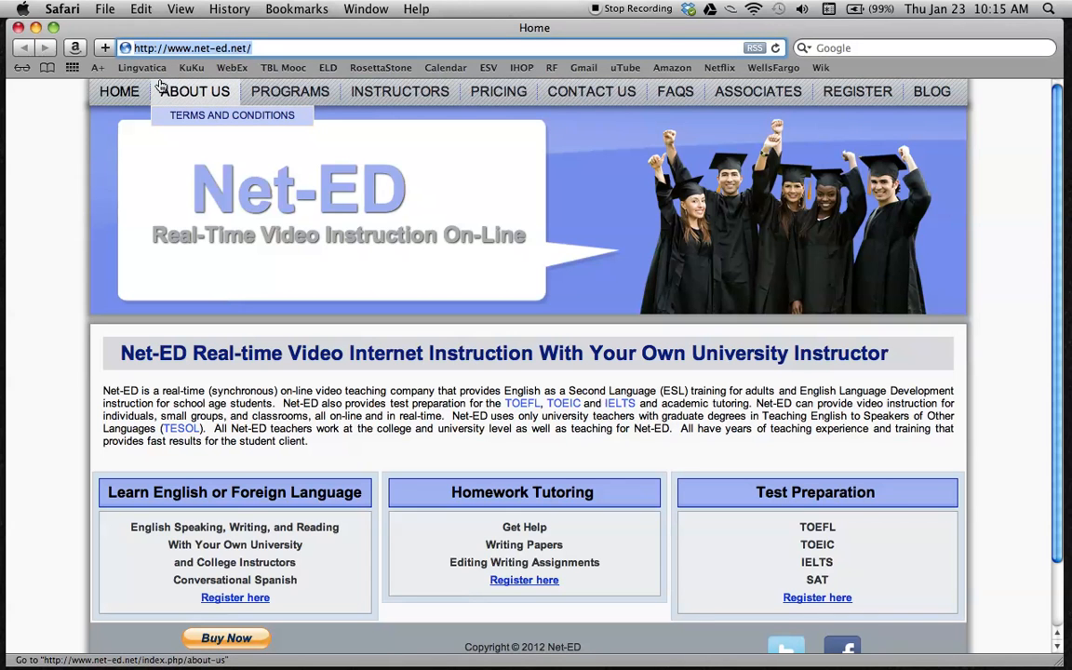
{"action": "type", "text": "u"}
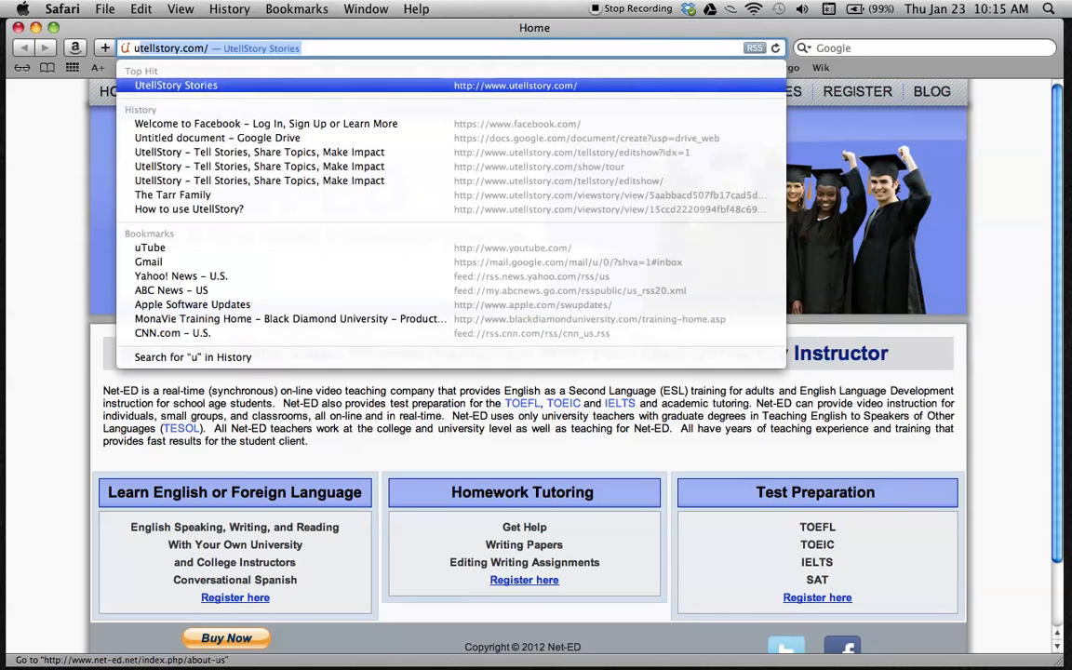
{"action": "type", "text": "tell"}
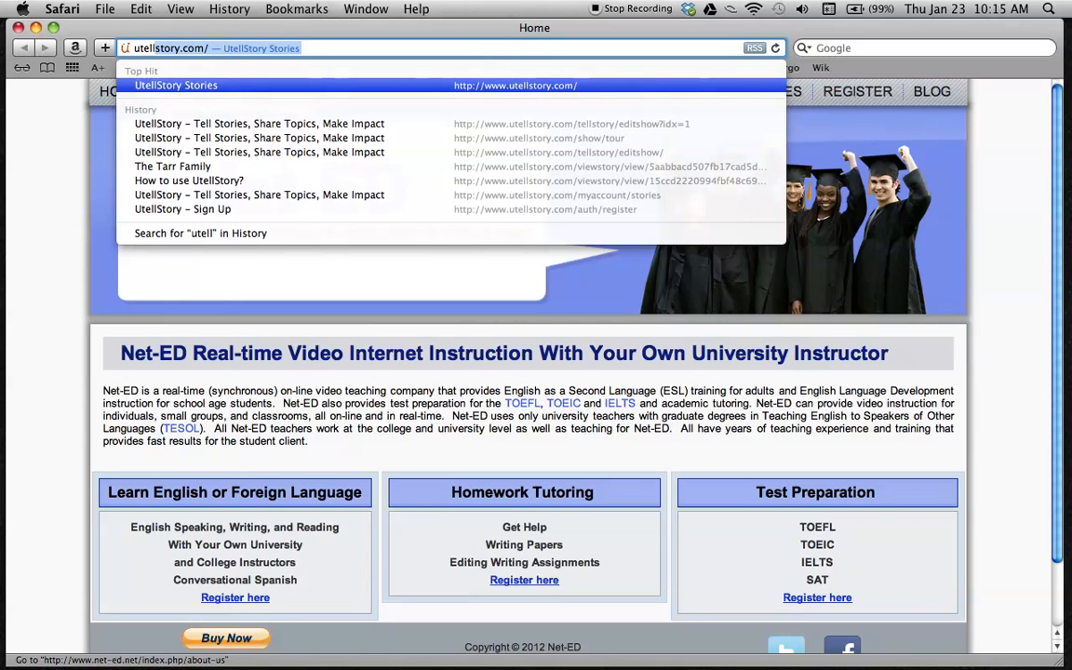
{"action": "type", "text": "story.com"}
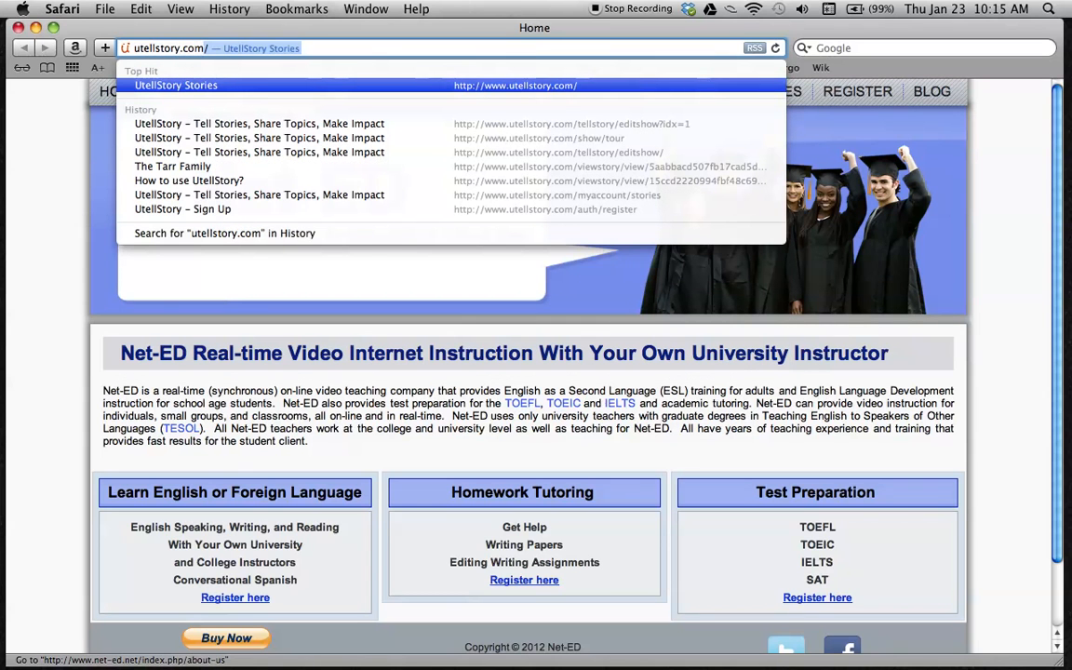
{"action": "key", "text": "Return"}
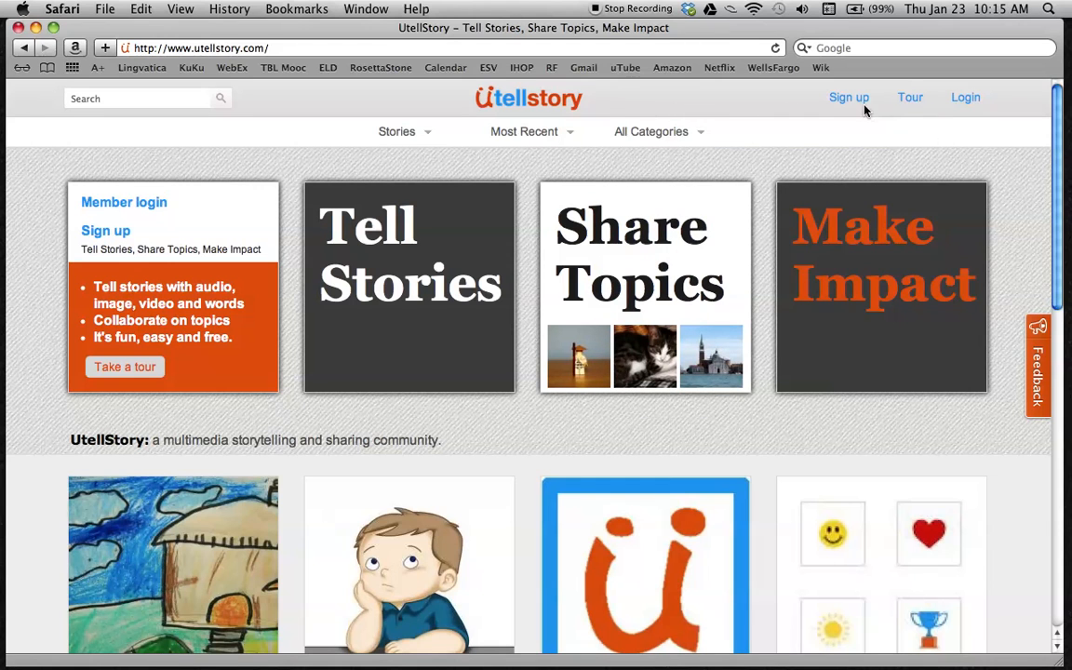
Log in to UtellStory with the Facebook account and open the story editor
{"action": "left_click", "coordinate": [966, 98]}
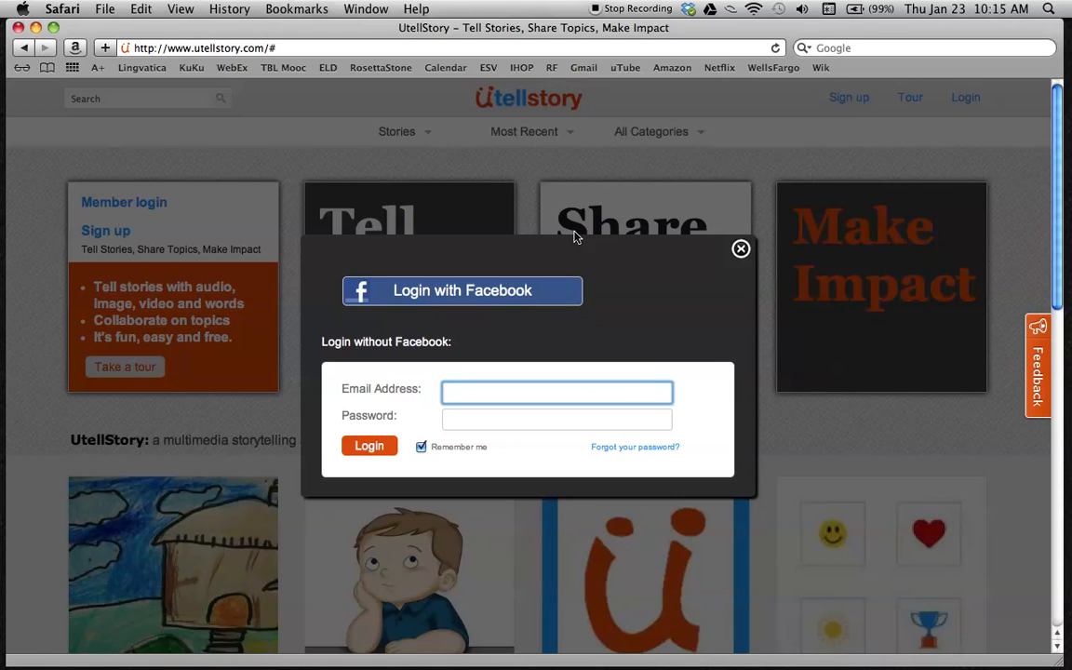
{"action": "left_click", "coordinate": [480, 296]}
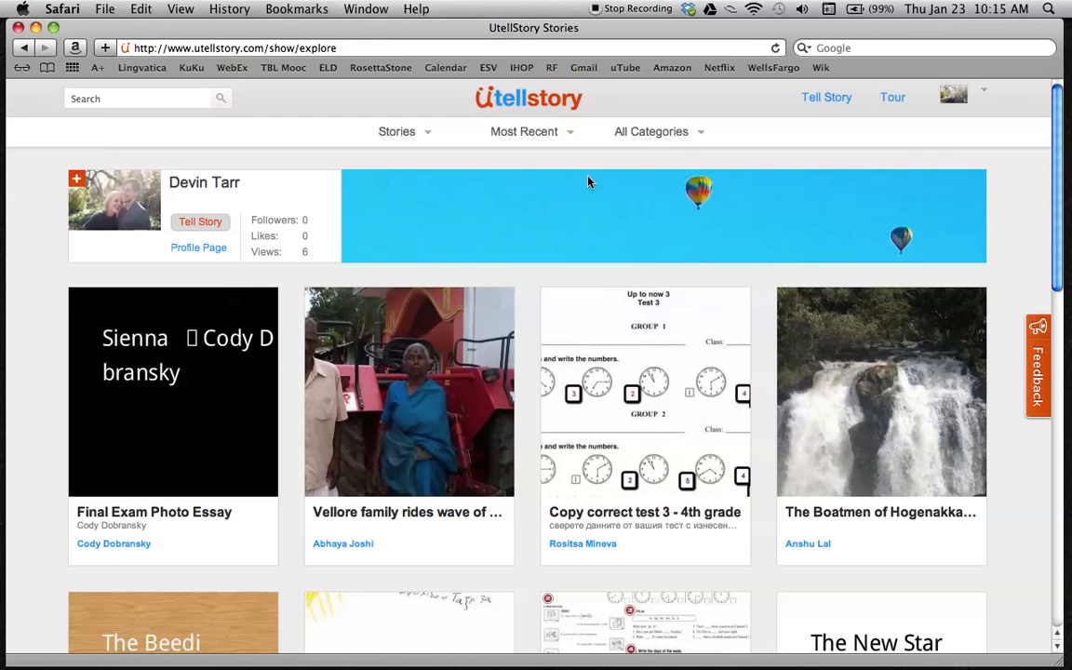
{"action": "left_click", "coordinate": [827, 98]}
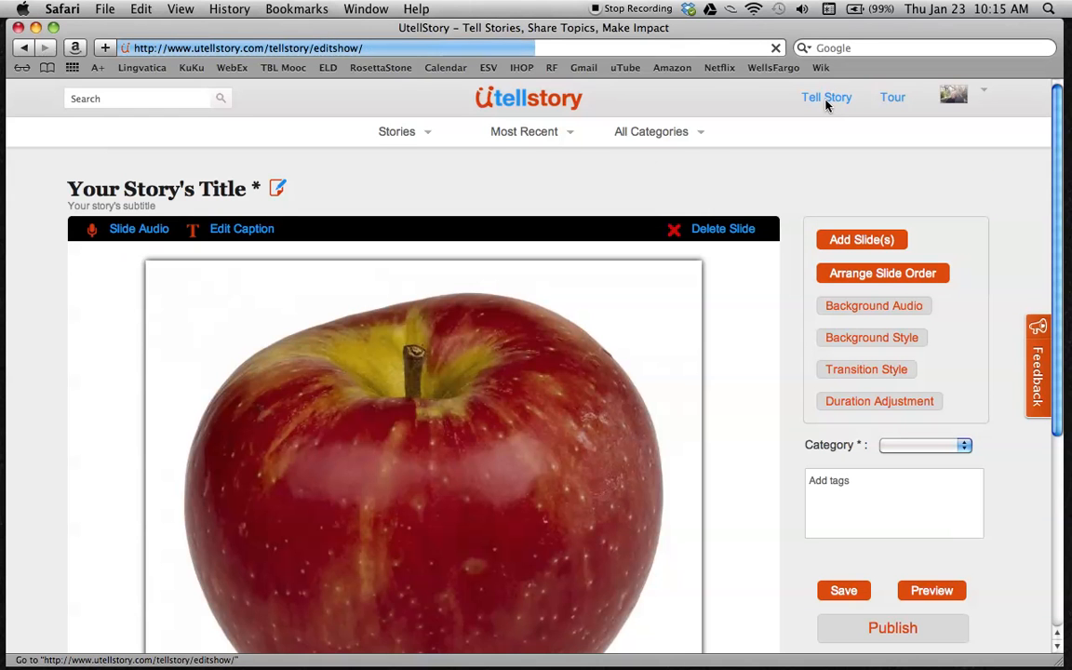
Delete the existing apple slide from the story, accepting the deletion
{"action": "left_click", "coordinate": [725, 231]}
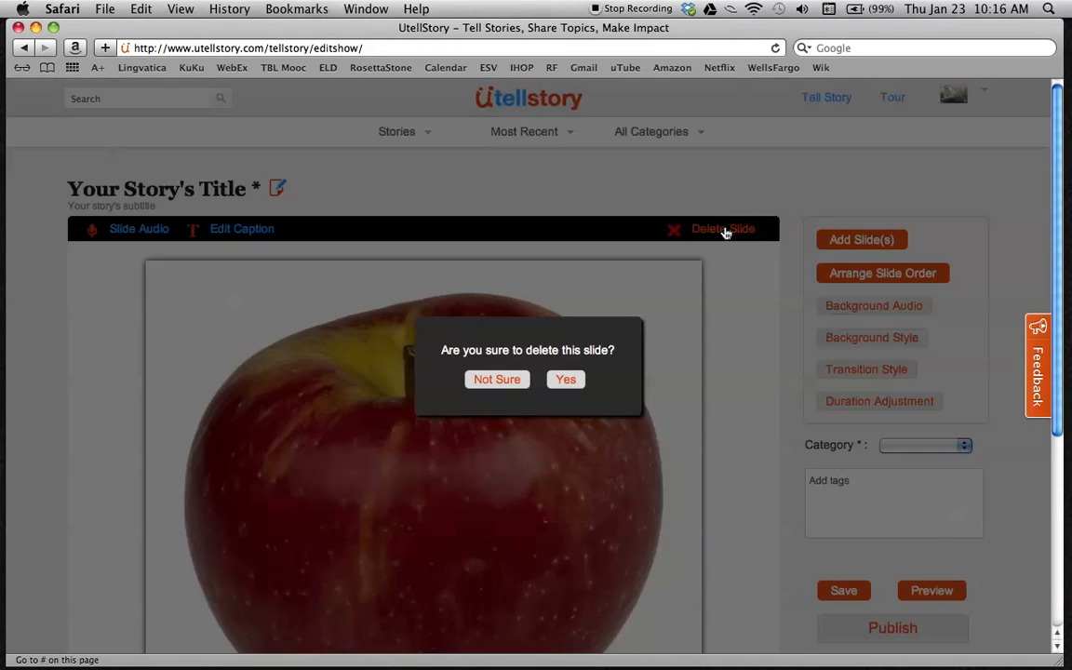
{"action": "left_click", "coordinate": [565, 381]}
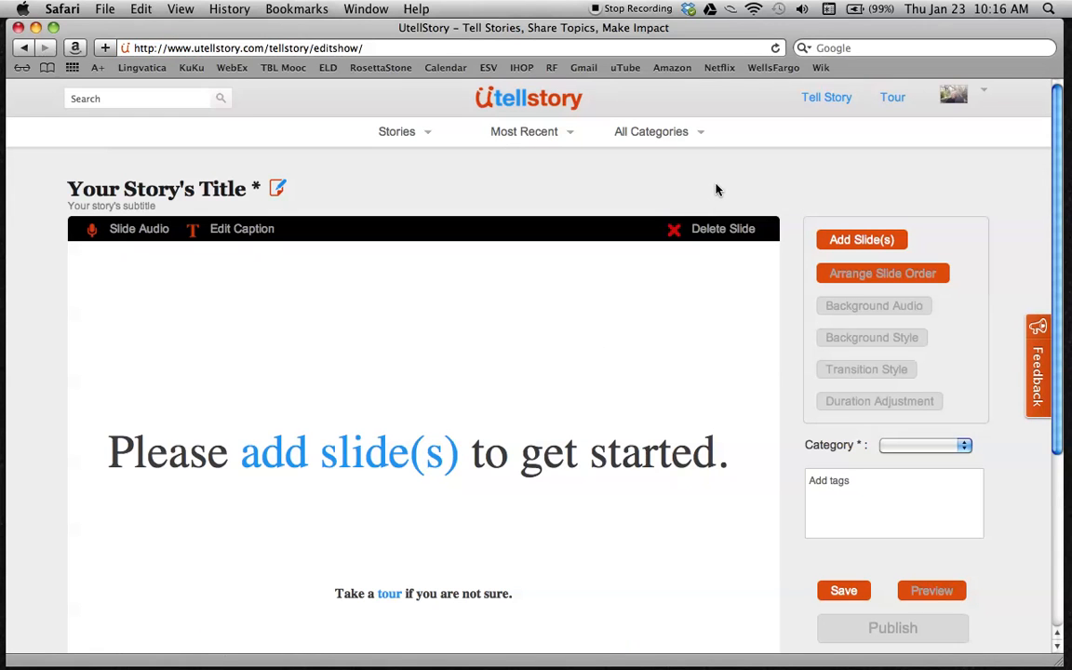
{"action": "scroll", "coordinate": [705, 198], "scroll_direction": "down", "scroll_amount": 2}
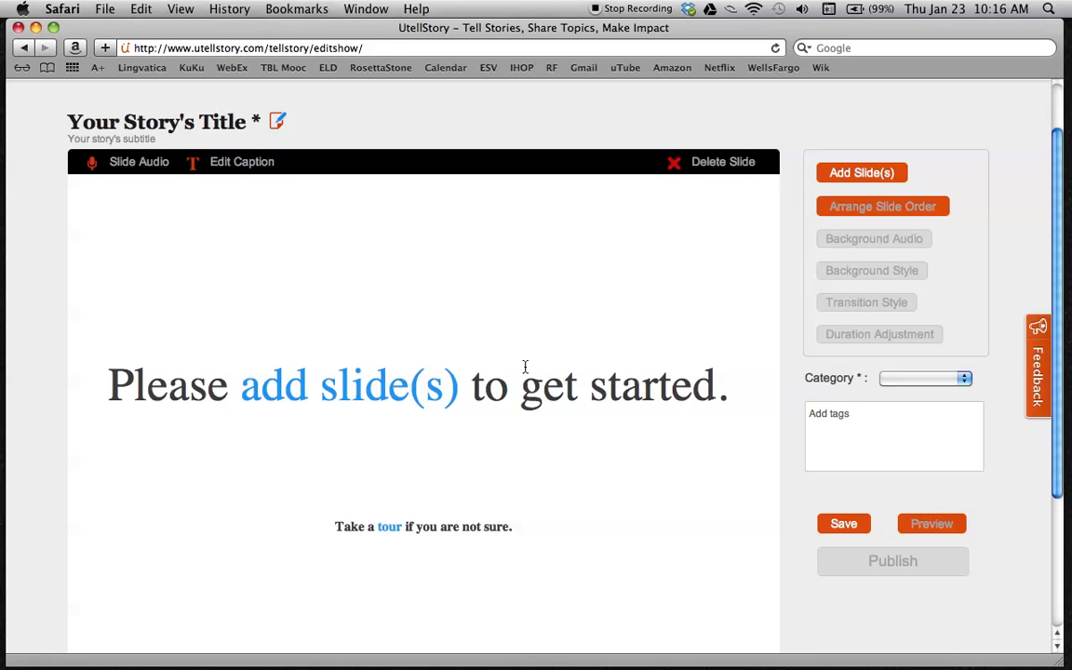
Open the slide-adding options, review the text and video slide types, and show the image-by-URL option for image slides
{"action": "left_click", "coordinate": [390, 401]}
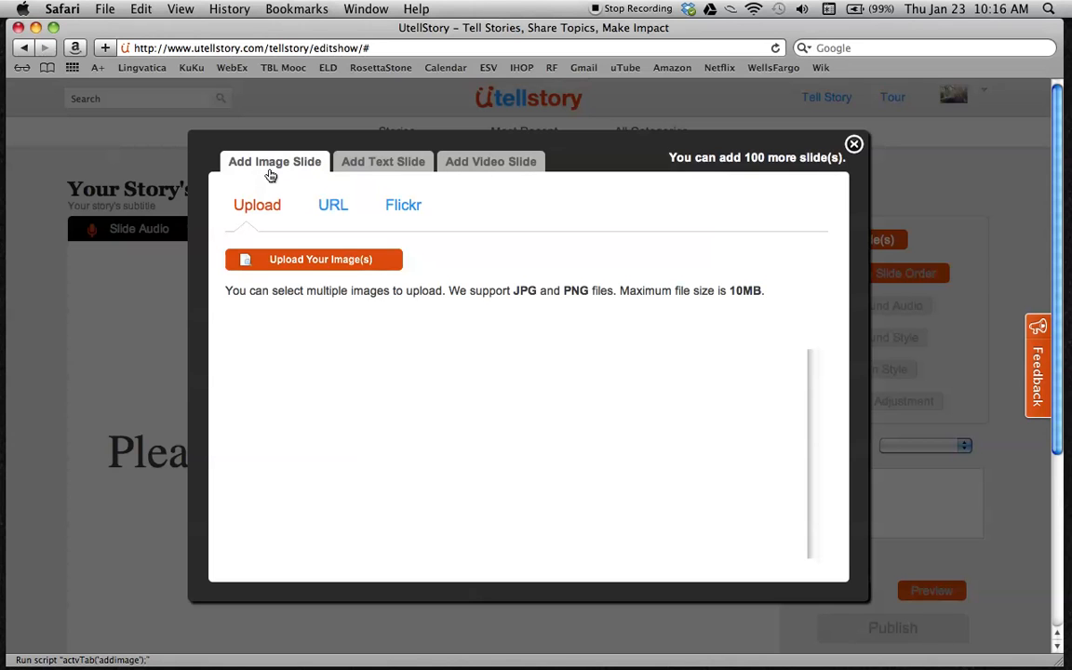
{"action": "left_click", "coordinate": [362, 171]}
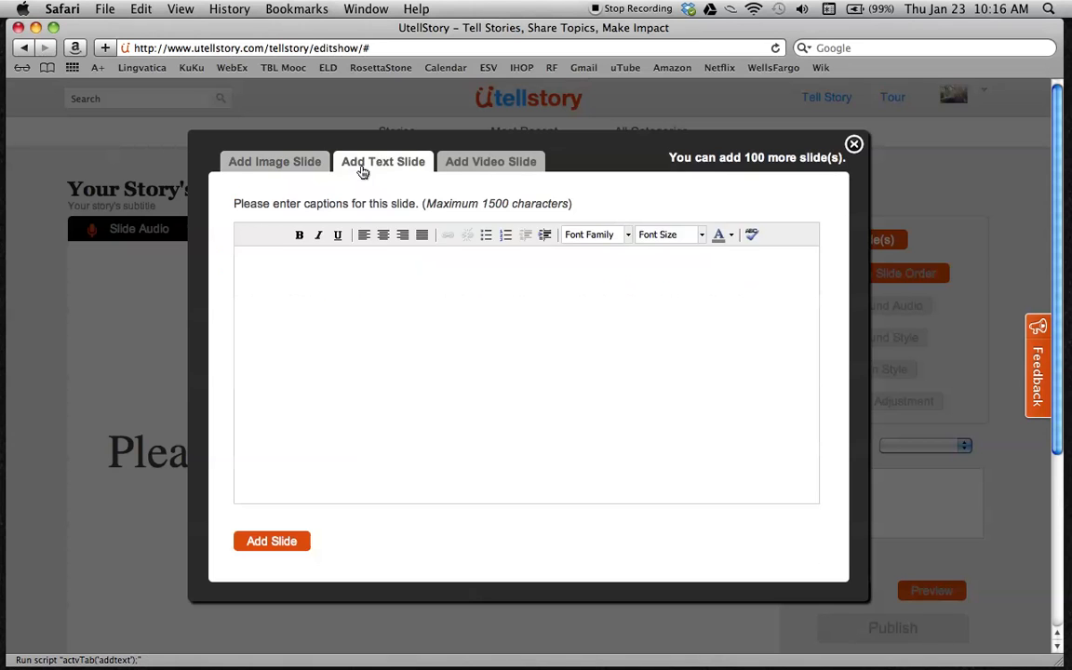
{"action": "left_click", "coordinate": [477, 172]}
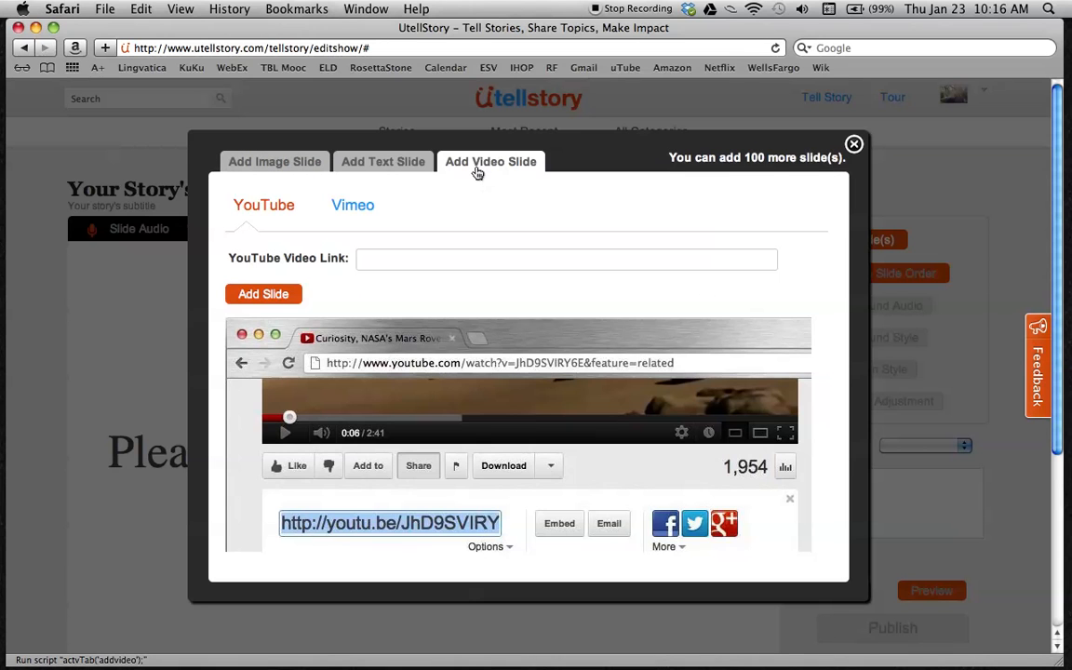
{"action": "left_click", "coordinate": [390, 165]}
{"action": "left_click", "coordinate": [308, 170]}
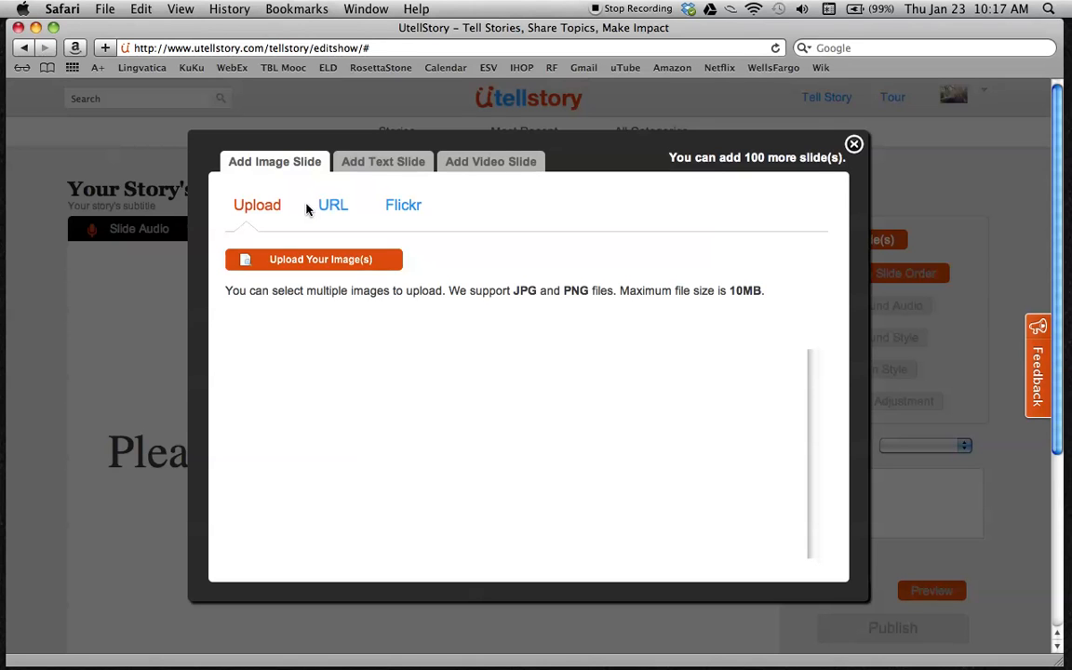
{"action": "left_click", "coordinate": [332, 210]}
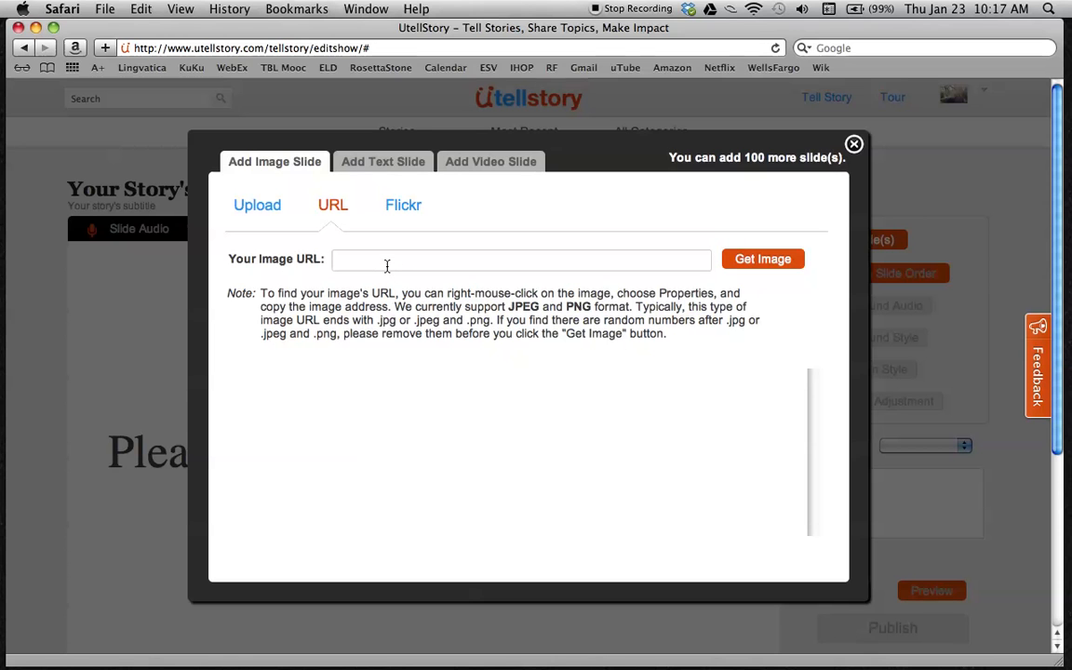
Search Google for "apple" in a new browser window and show the image results
{"action": "key", "text": "super+n"}
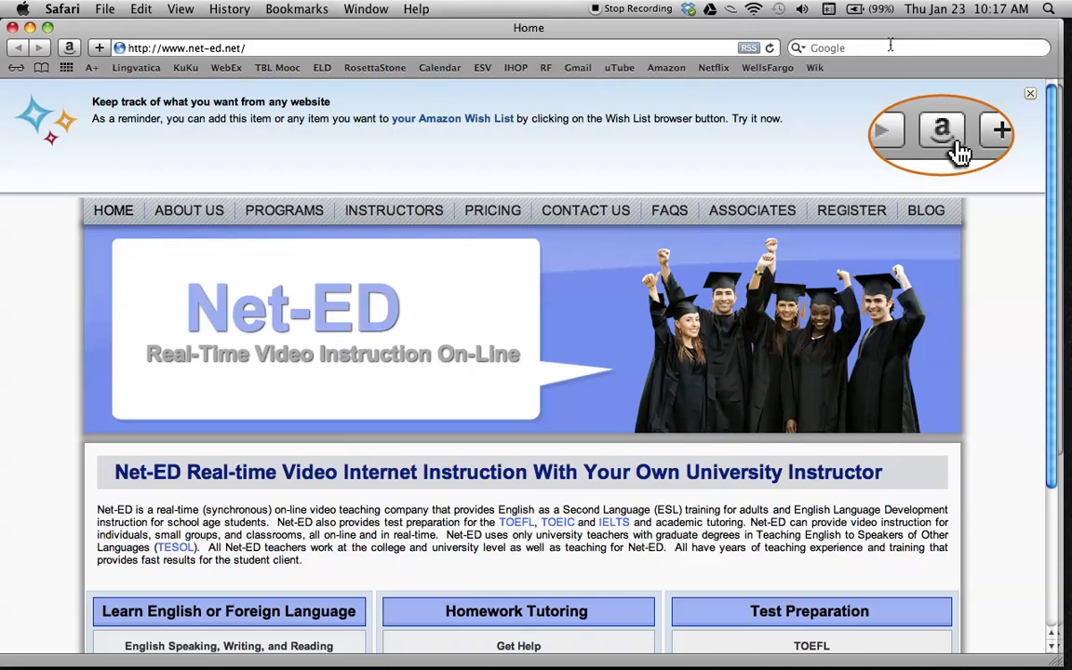
{"action": "left_click", "coordinate": [890, 48]}
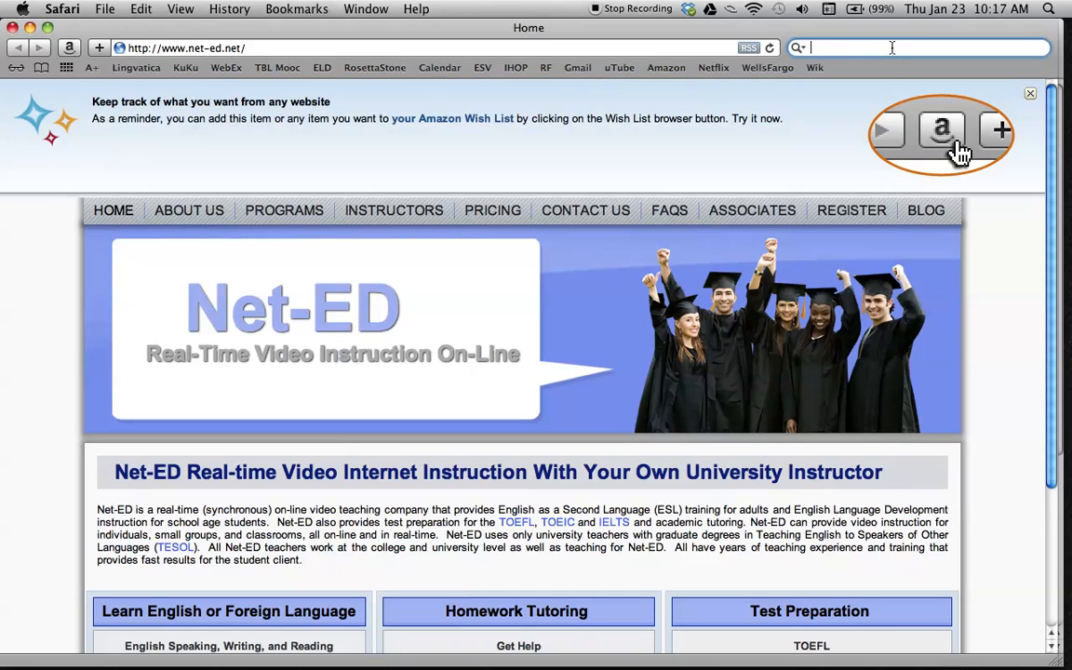
{"action": "type", "text": "apple"}
{"action": "key", "text": "Return"}
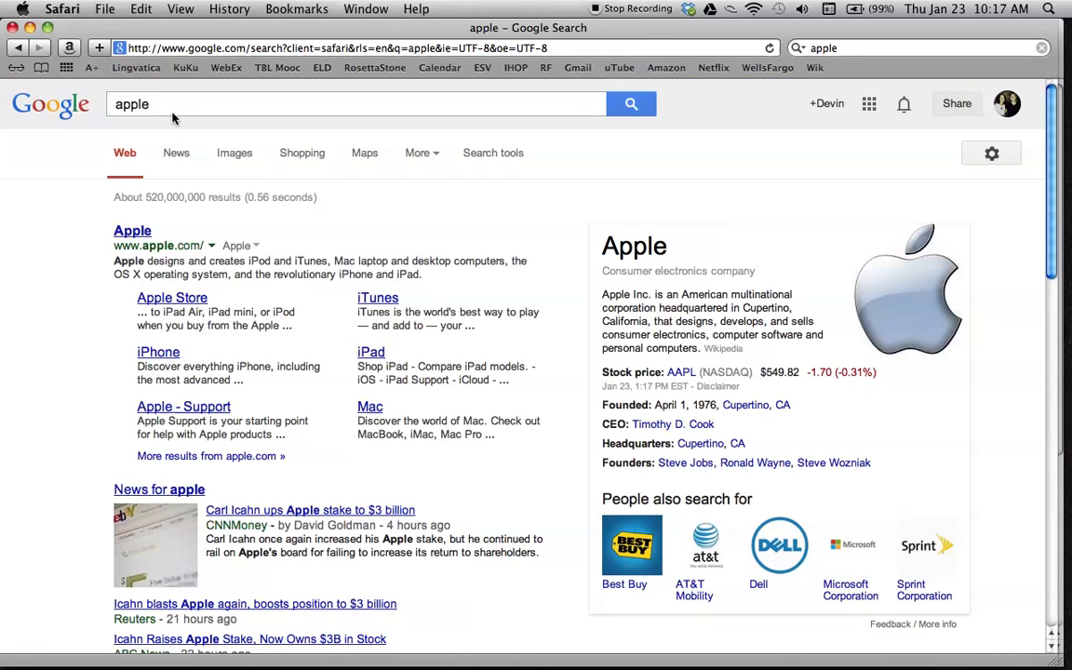
{"action": "left_click", "coordinate": [238, 158]}
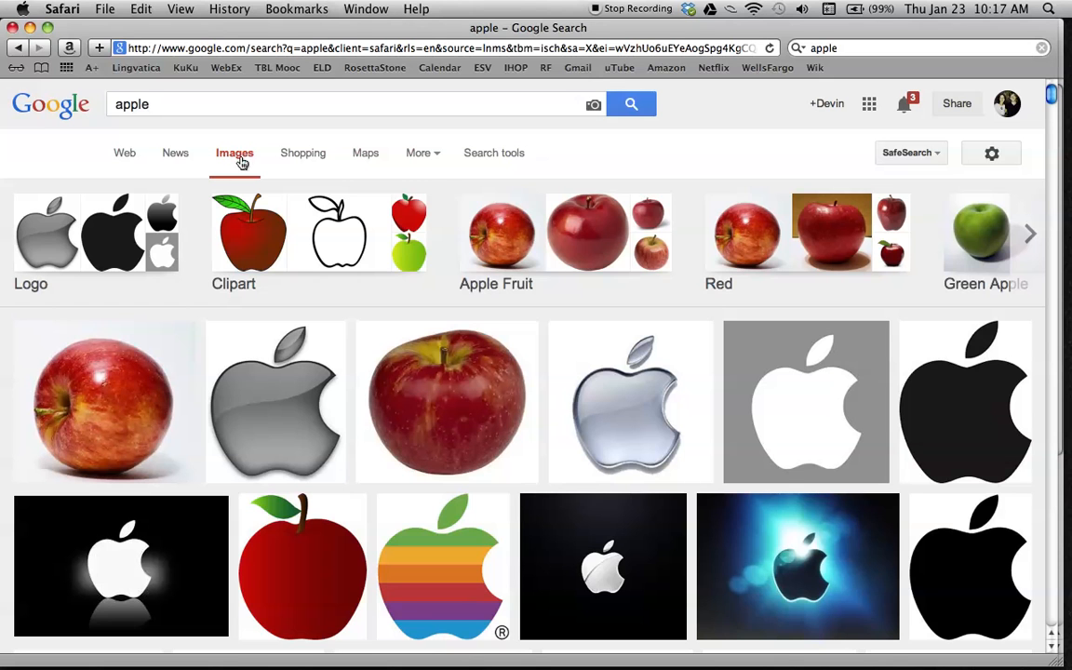
Open the Honeycrisp apple picture from Wikipedia at full size and copy its image address
{"action": "left_click", "coordinate": [457, 395]}
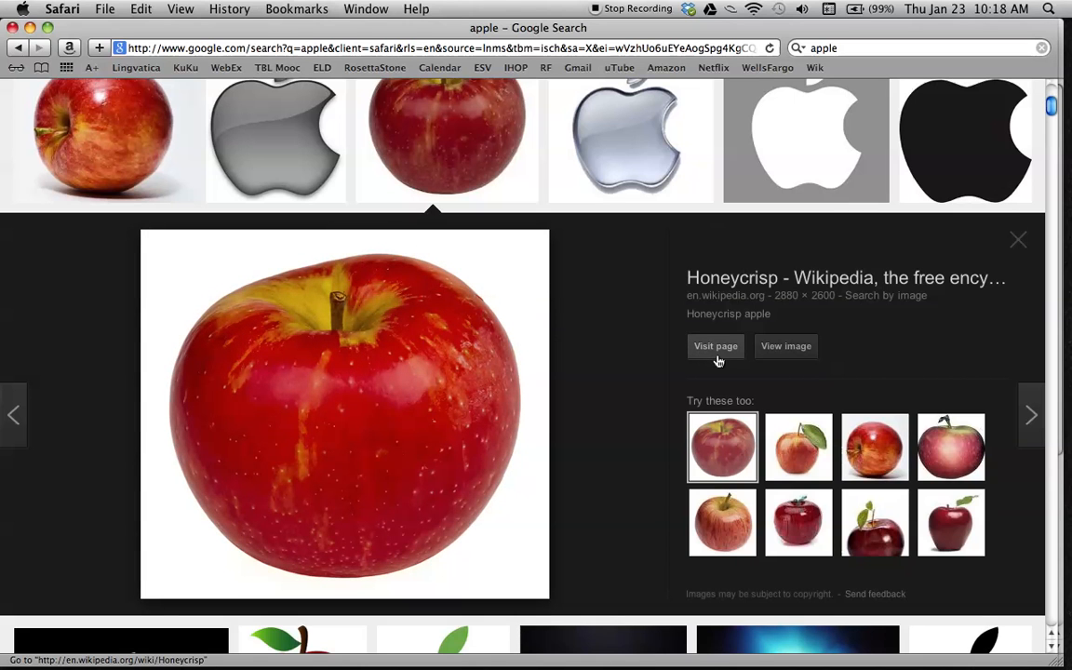
{"action": "left_click", "coordinate": [782, 357]}
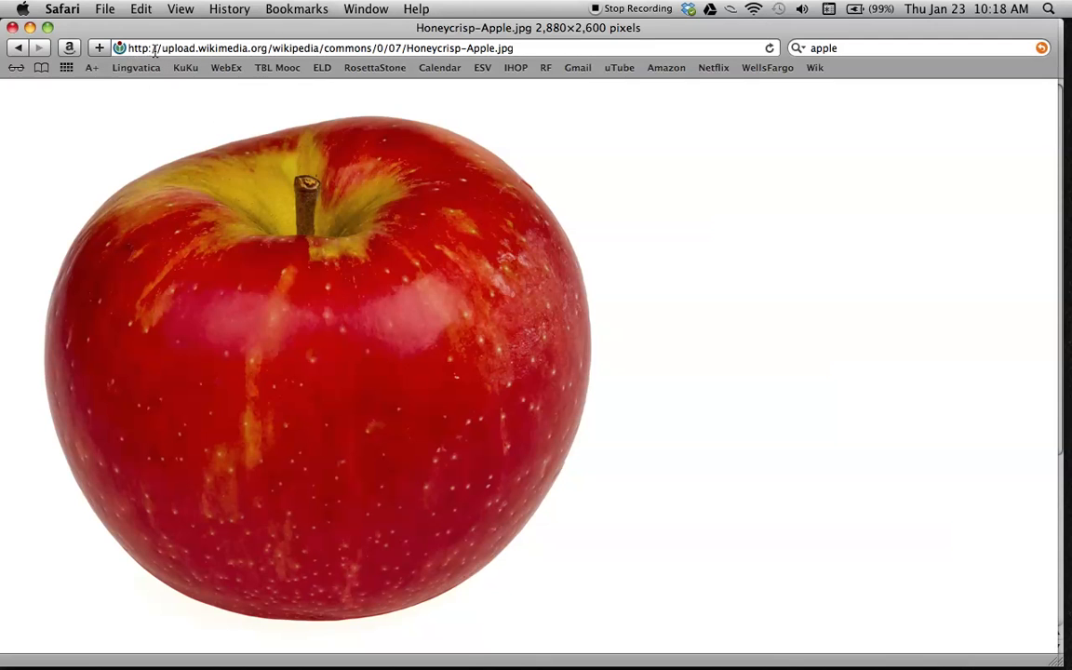
{"action": "left_click_drag", "start_coordinate": [132, 51], "coordinate": [541, 47]}
{"action": "left_click", "coordinate": [537, 48]}
{"action": "key", "text": "super+a"}
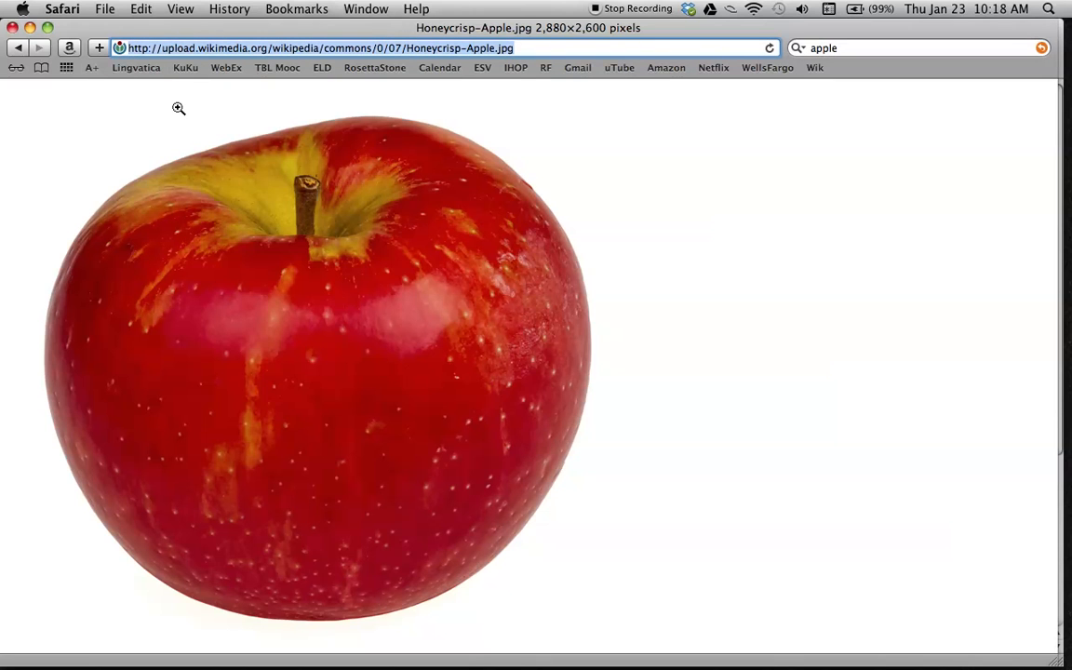
{"action": "key", "text": "super+shift+bracketright"}
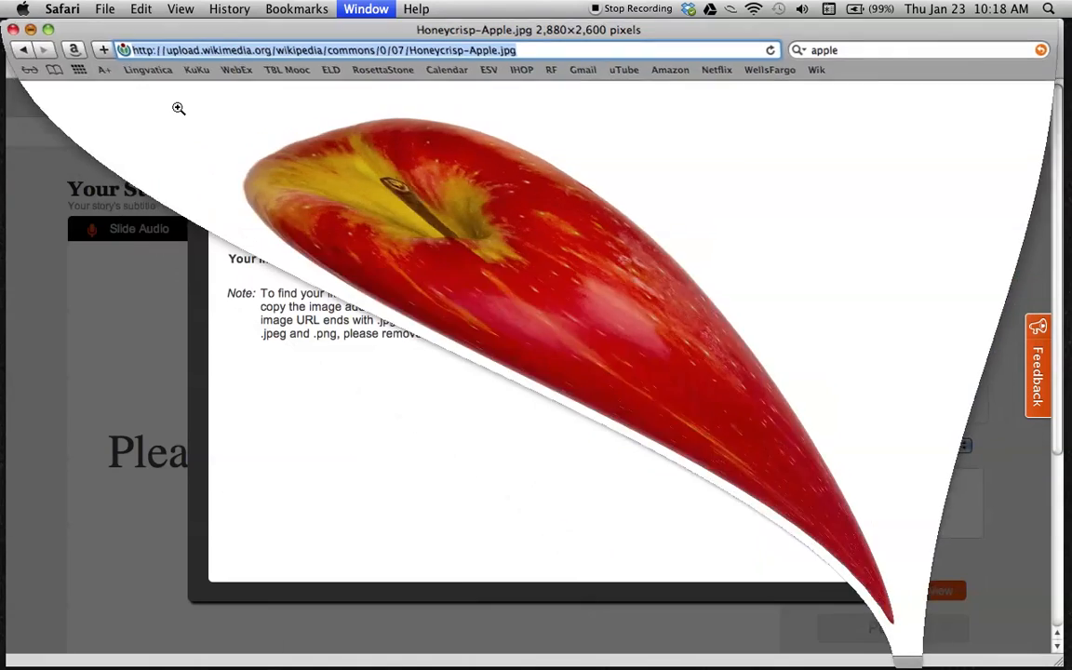
{"action": "left_click", "coordinate": [419, 260]}
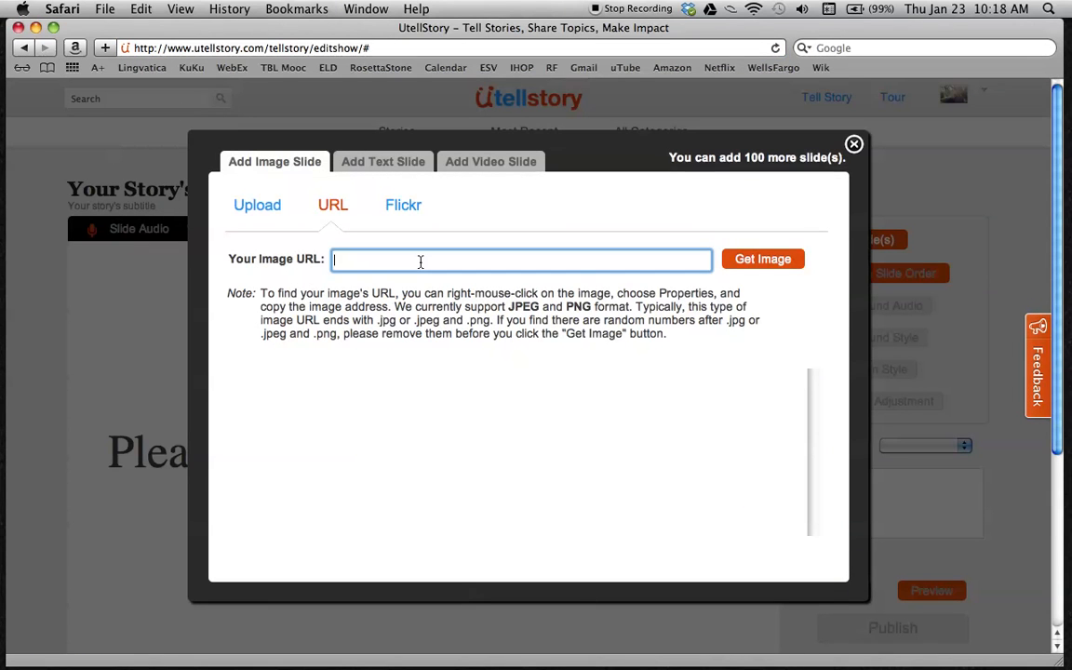
{"action": "type", "text": "http://upload.wikipedia.org/wikipedia/commons/0/07/Honeycrisp-Apple.jpg"}
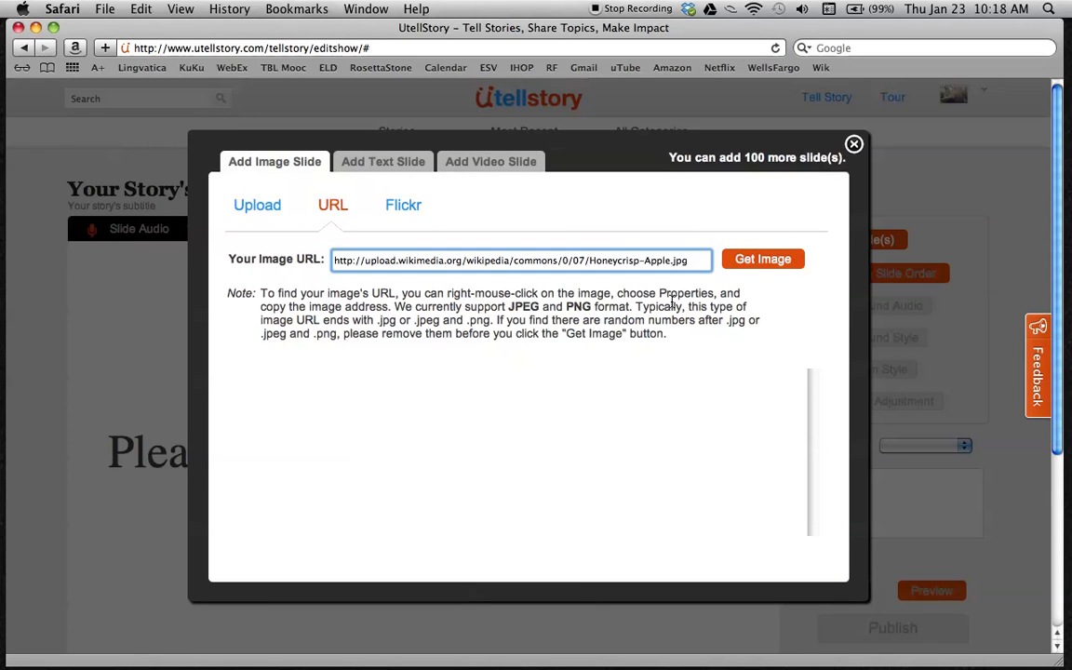
{"action": "left_click", "coordinate": [758, 260]}
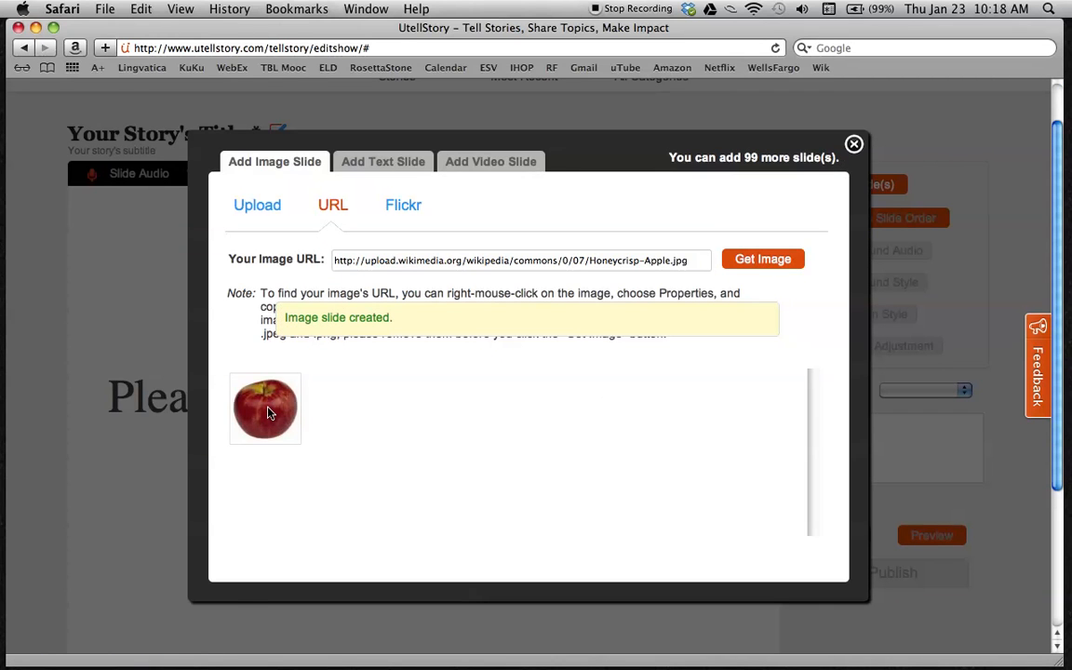
{"action": "left_click", "coordinate": [854, 145]}
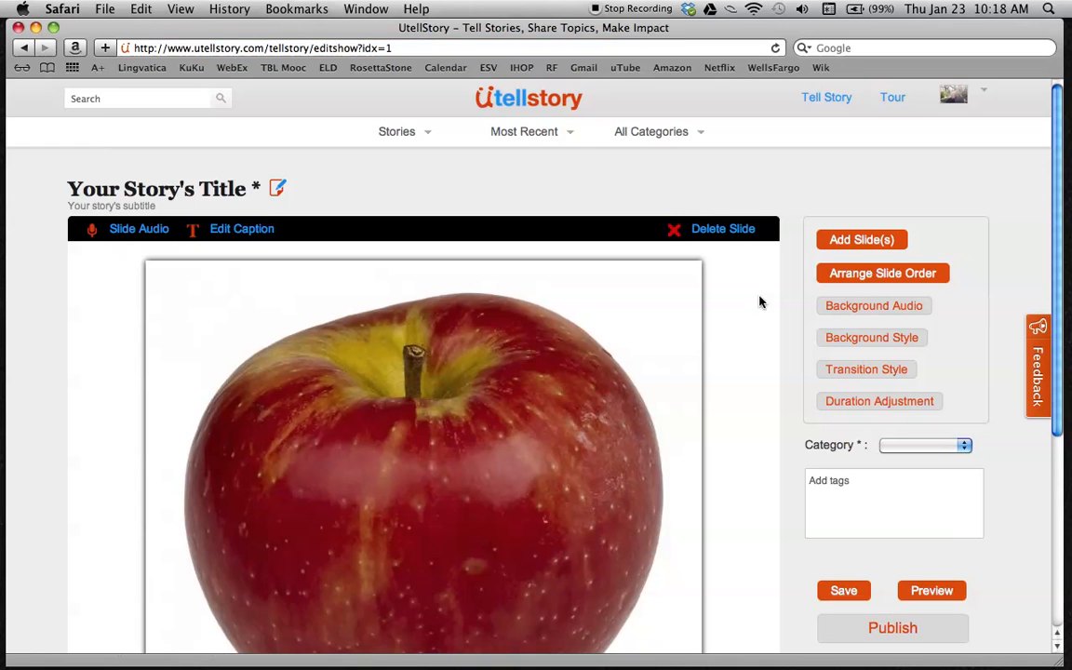
Delete the newly added Honeycrisp apple slide from the story, accepting the deletion
{"action": "scroll", "coordinate": [761, 302], "scroll_direction": "down", "scroll_amount": 3}
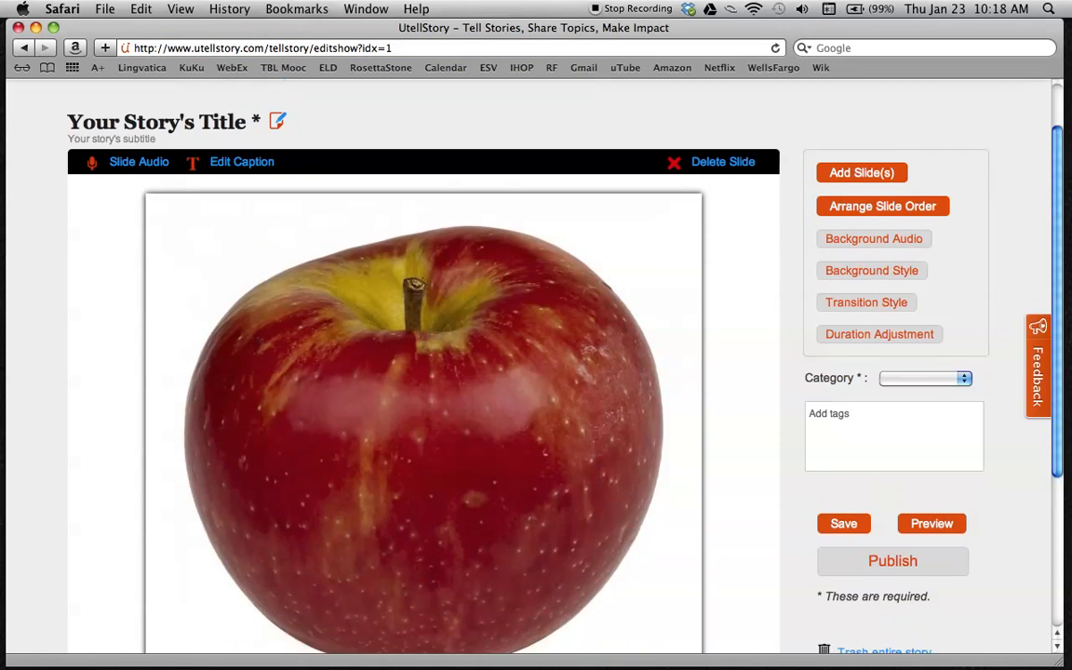
{"action": "scroll", "coordinate": [766, 278], "scroll_direction": "up", "scroll_amount": 1}
{"action": "left_click", "coordinate": [726, 163]}
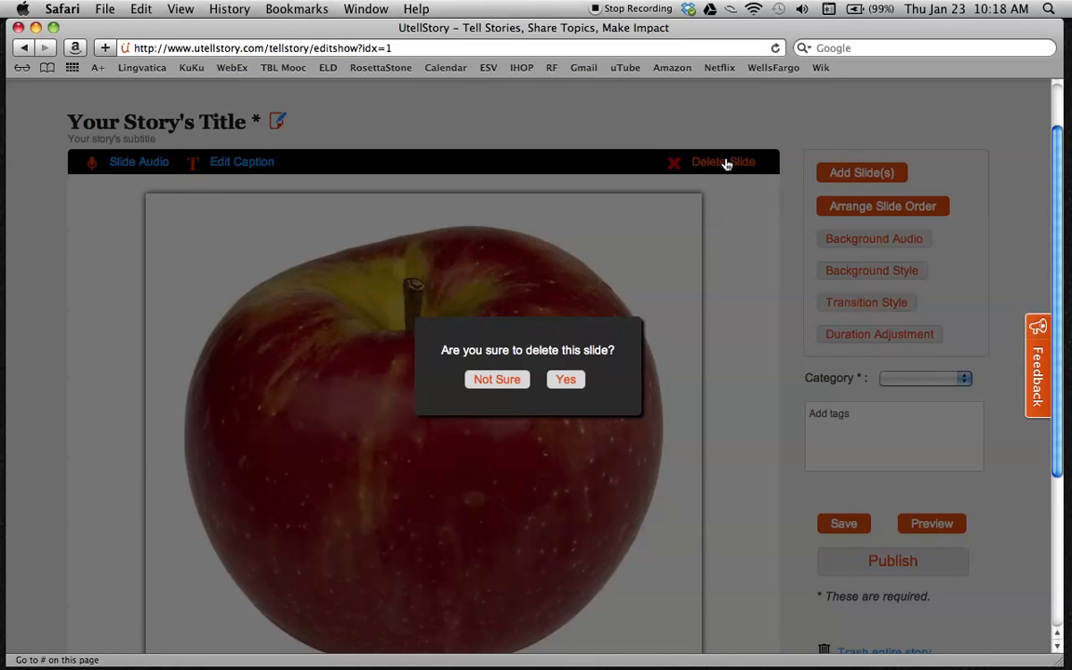
{"action": "left_click", "coordinate": [566, 380]}
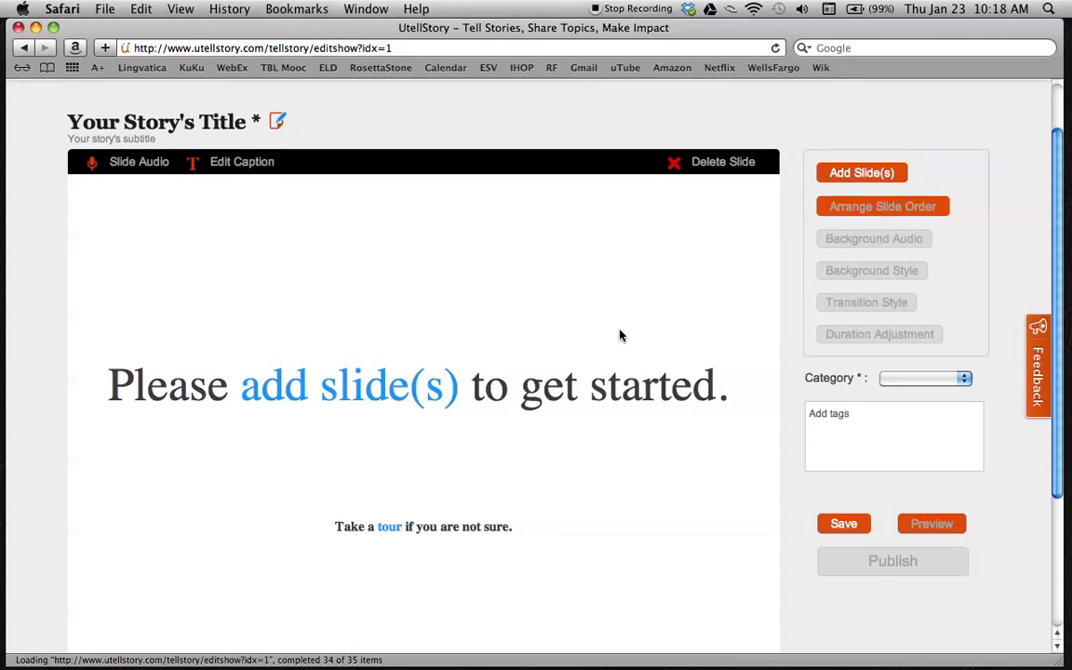
{"action": "scroll", "coordinate": [609, 317], "scroll_direction": "down", "scroll_amount": 1}
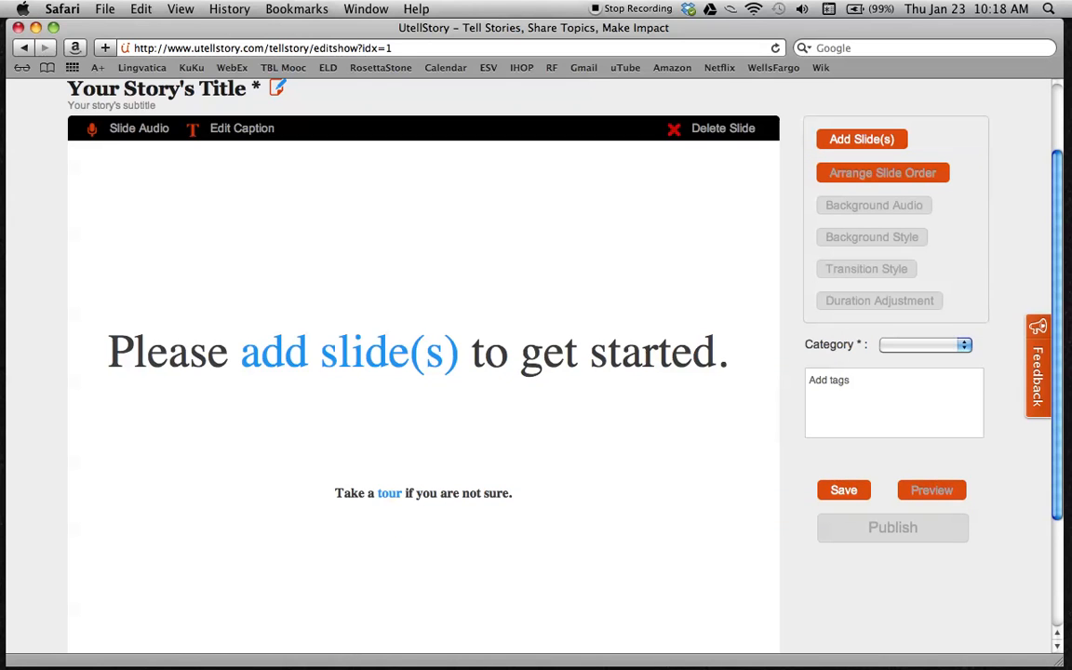
Start uploading image slides from the computer and open the family jpegs folder on the Desktop, showing its photos as thumbnails
{"action": "left_click", "coordinate": [414, 355]}
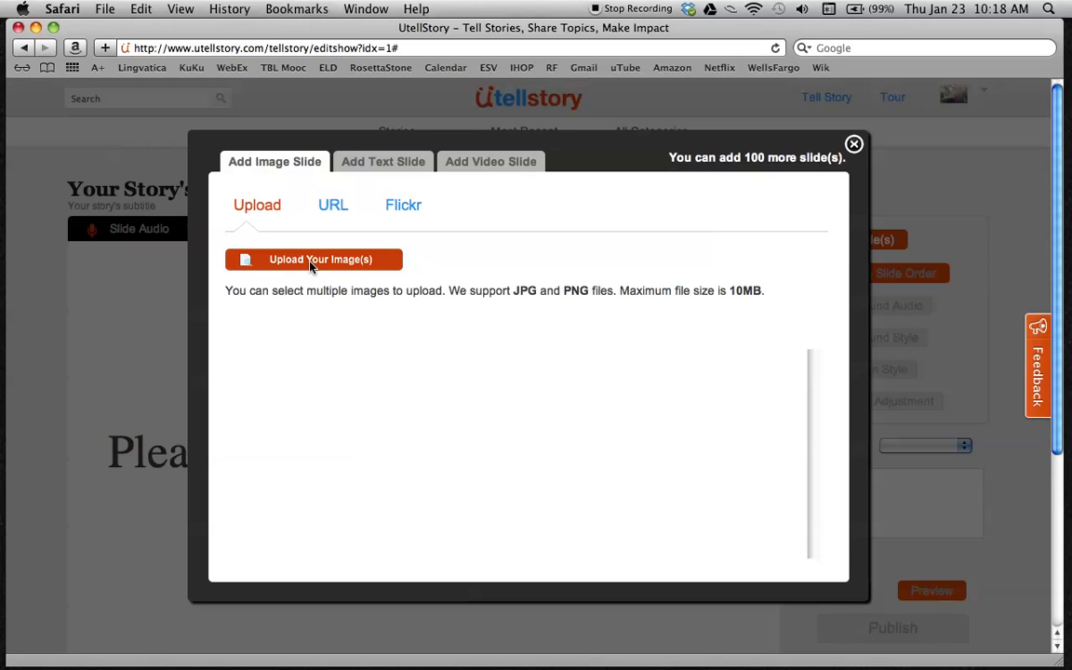
{"action": "left_click", "coordinate": [311, 266]}
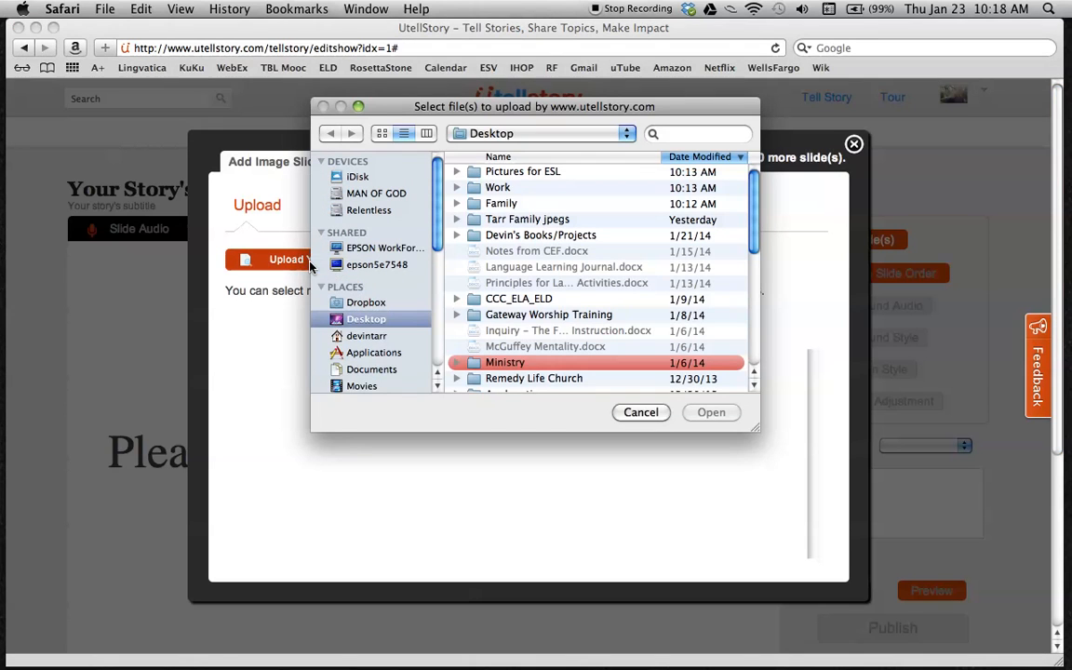
{"action": "left_click", "coordinate": [596, 220]}
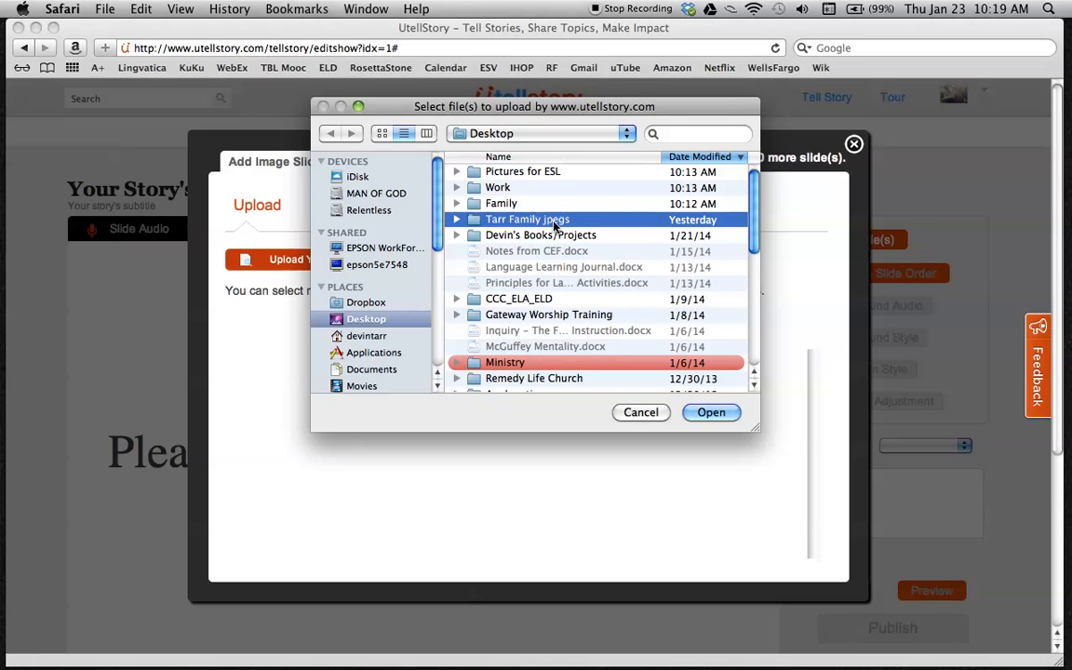
{"action": "left_click", "coordinate": [703, 412]}
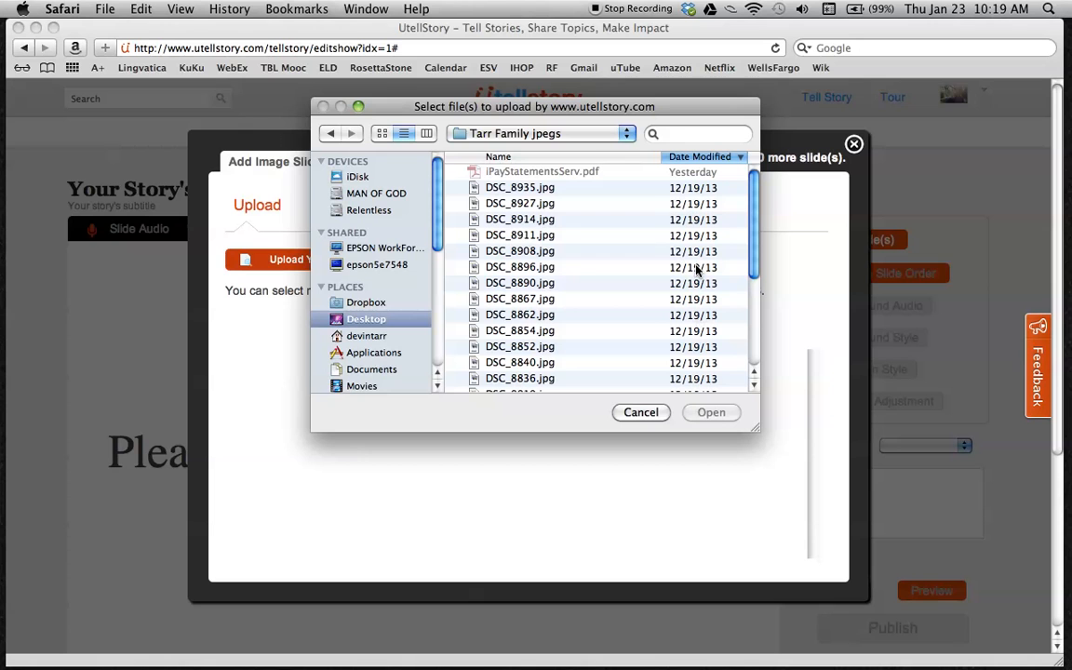
{"action": "left_click_drag", "start_coordinate": [756, 221], "coordinate": [740, 292]}
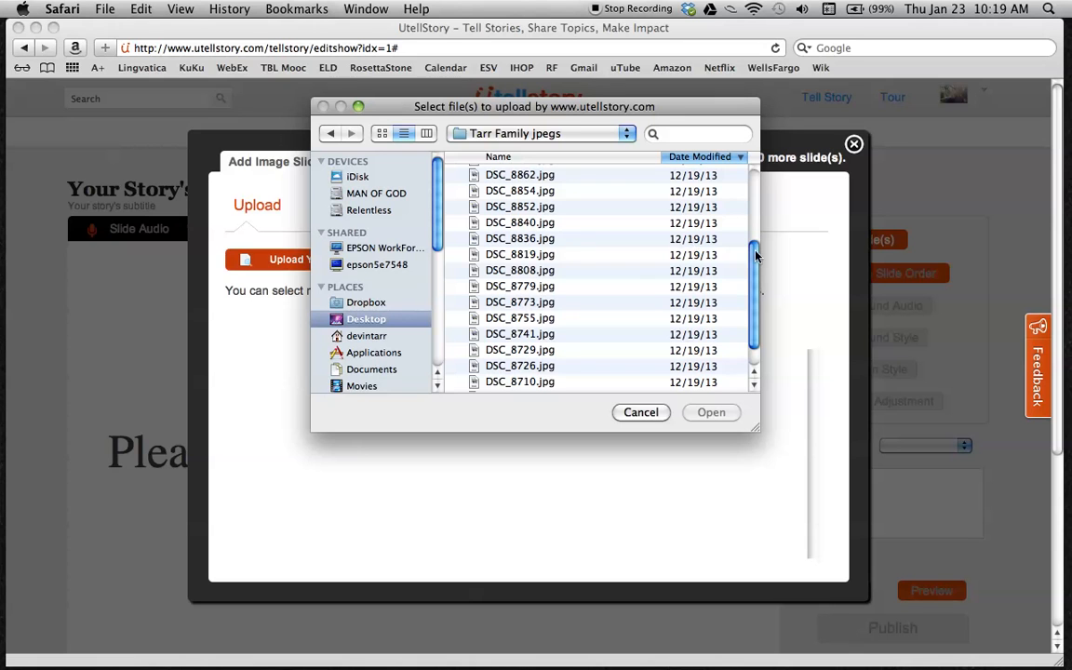
{"action": "scroll", "coordinate": [678, 221], "scroll_direction": "up", "scroll_amount": 5}
{"action": "scroll", "coordinate": [756, 199], "scroll_direction": "up", "scroll_amount": 2}
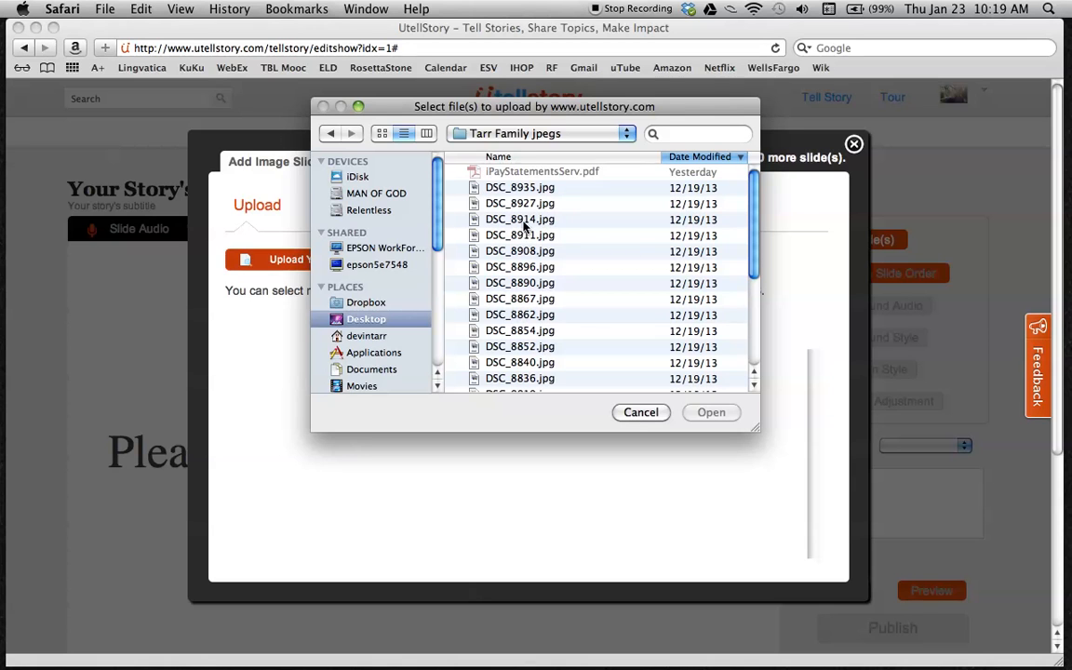
{"action": "left_click", "coordinate": [384, 135]}
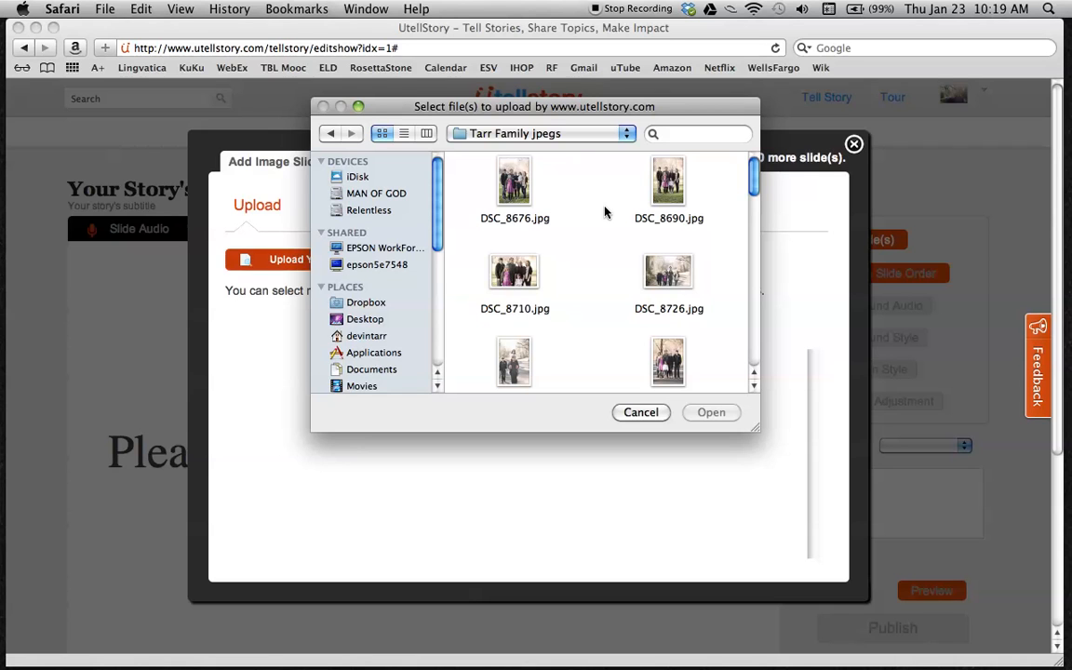
Select the photos DSC_8676.jpg and DSC_8726.jpg together for upload
{"action": "left_click", "coordinate": [518, 187]}
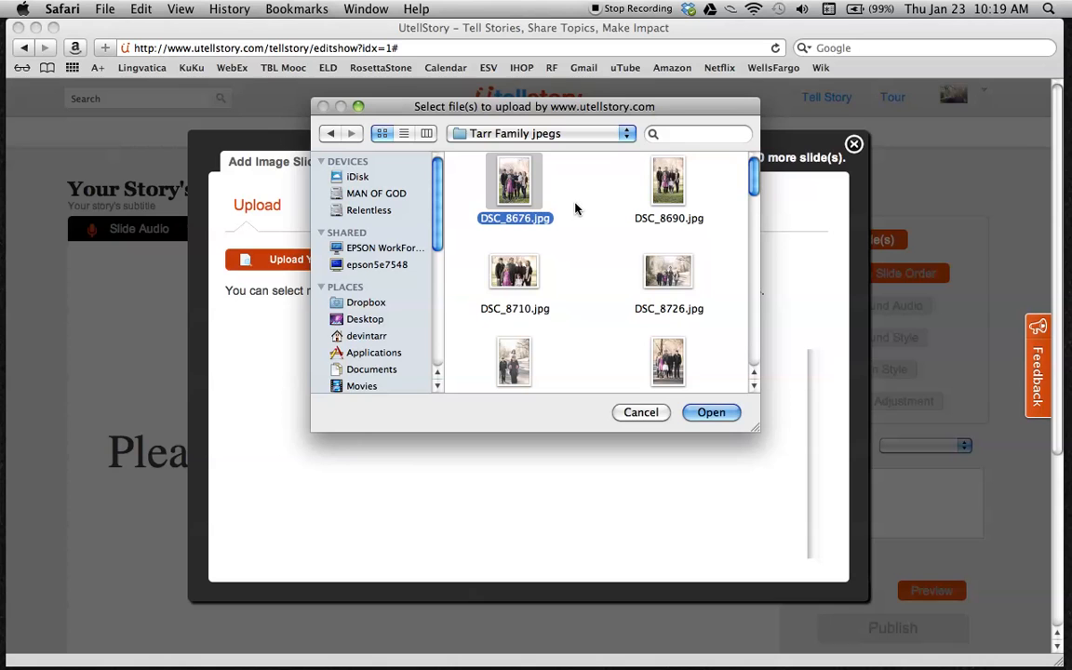
{"action": "left_click", "coordinate": [655, 275], "text": "super"}
{"action": "left_click", "coordinate": [588, 266]}
{"action": "left_click", "coordinate": [672, 268]}
{"action": "left_click", "coordinate": [515, 184]}
{"action": "left_click", "coordinate": [648, 267]}
{"action": "left_click", "coordinate": [516, 186]}
{"action": "left_click", "coordinate": [668, 271]}
{"action": "left_click", "coordinate": [515, 186]}
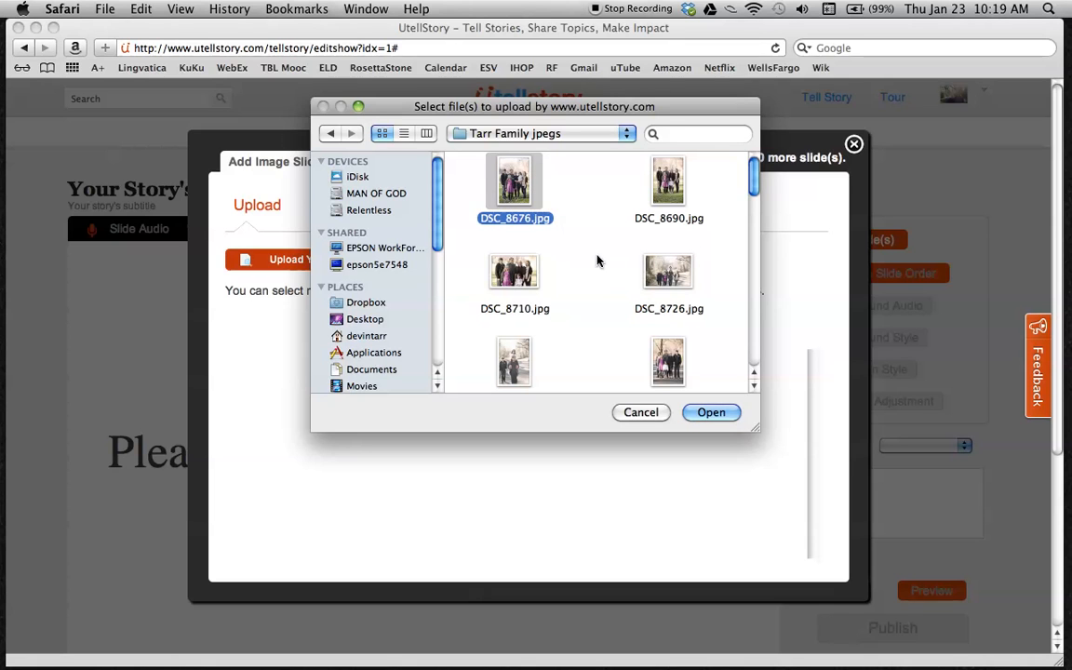
{"action": "left_click", "coordinate": [659, 270], "text": "super"}
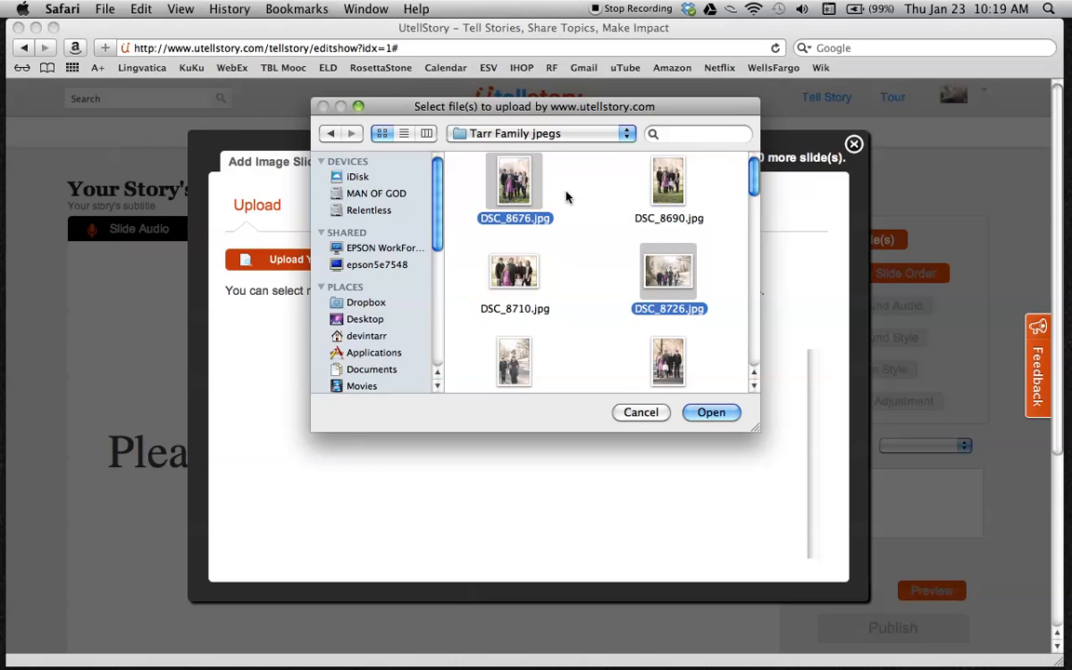
Add DSC_8819.jpg and DSC_8852.jpg to the selected photos
{"action": "left_click", "coordinate": [754, 388]}
{"action": "left_click", "coordinate": [754, 389]}
{"action": "left_click_drag", "start_coordinate": [754, 389], "coordinate": [754, 389]}
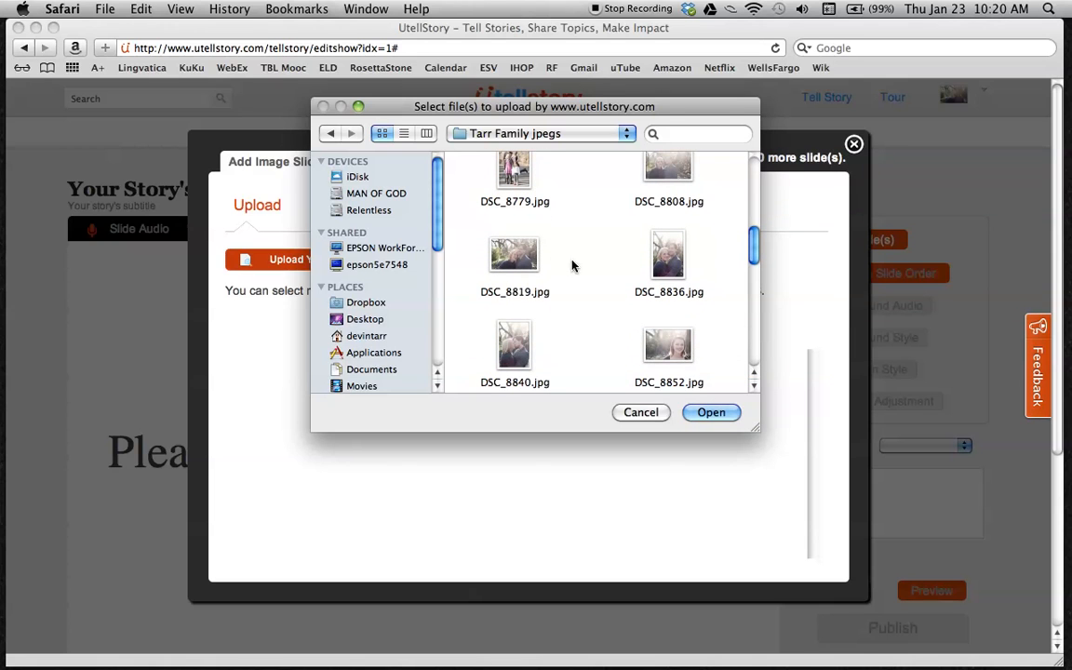
{"action": "left_click", "coordinate": [511, 249]}
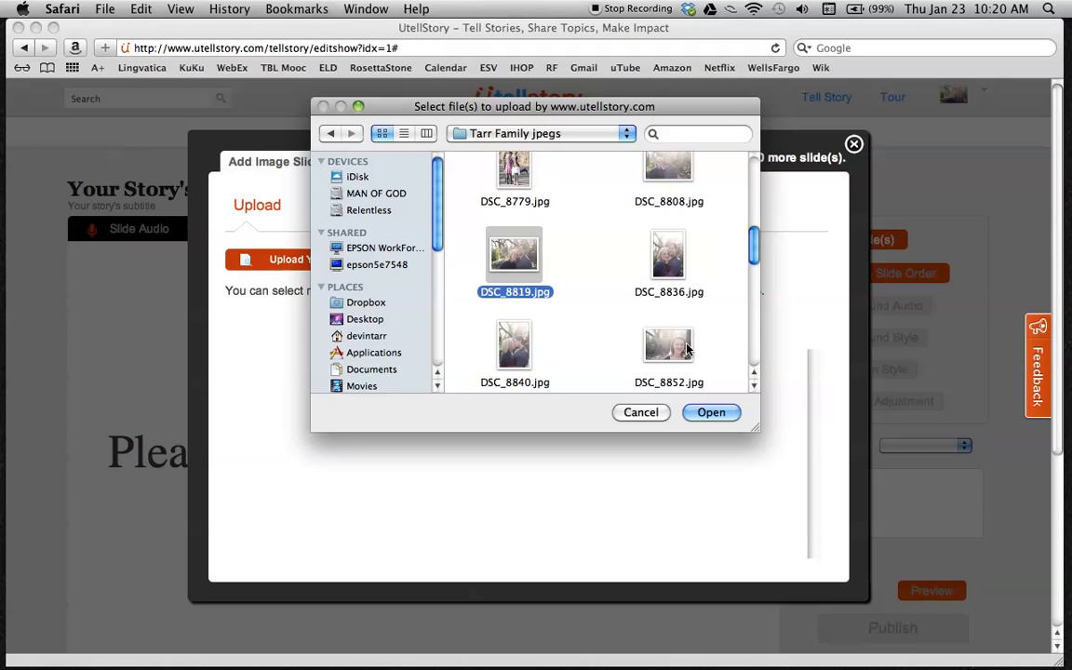
{"action": "left_click", "coordinate": [684, 347], "text": "super"}
Include DSC_8862.jpg, DSC_8854.jpg and DSC_8890.jpg in the selection and upload all selected photos as slides, closing the dialog when done
{"action": "left_click", "coordinate": [754, 389]}
{"action": "left_click_drag", "start_coordinate": [755, 388], "coordinate": [755, 387]}
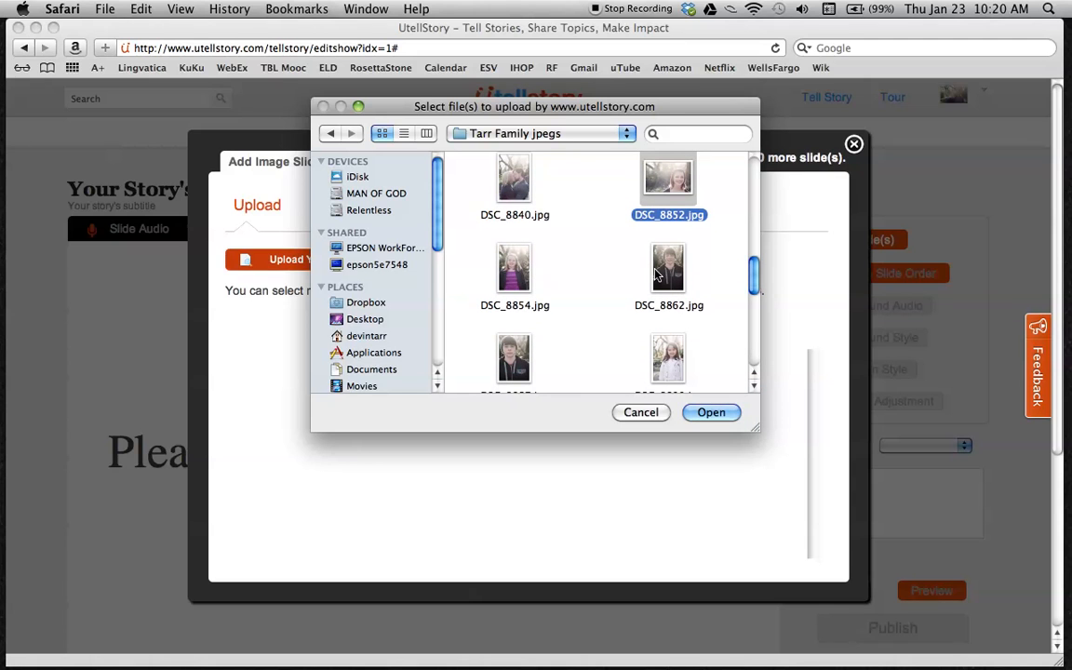
{"action": "left_click", "coordinate": [662, 270], "text": "super"}
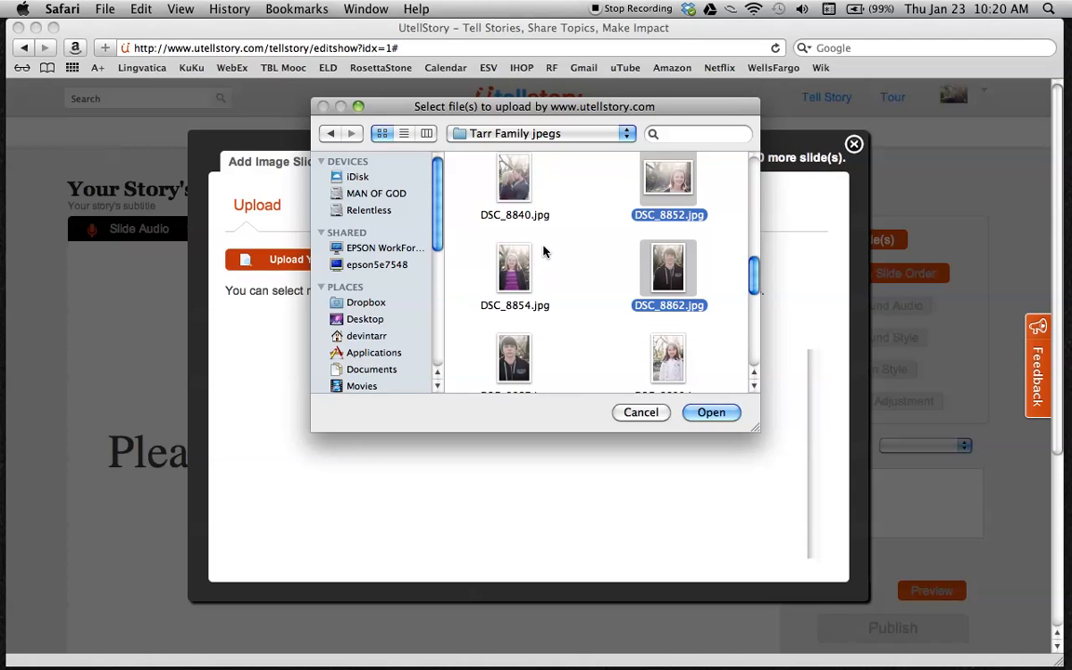
{"action": "left_click", "coordinate": [508, 265], "text": "super"}
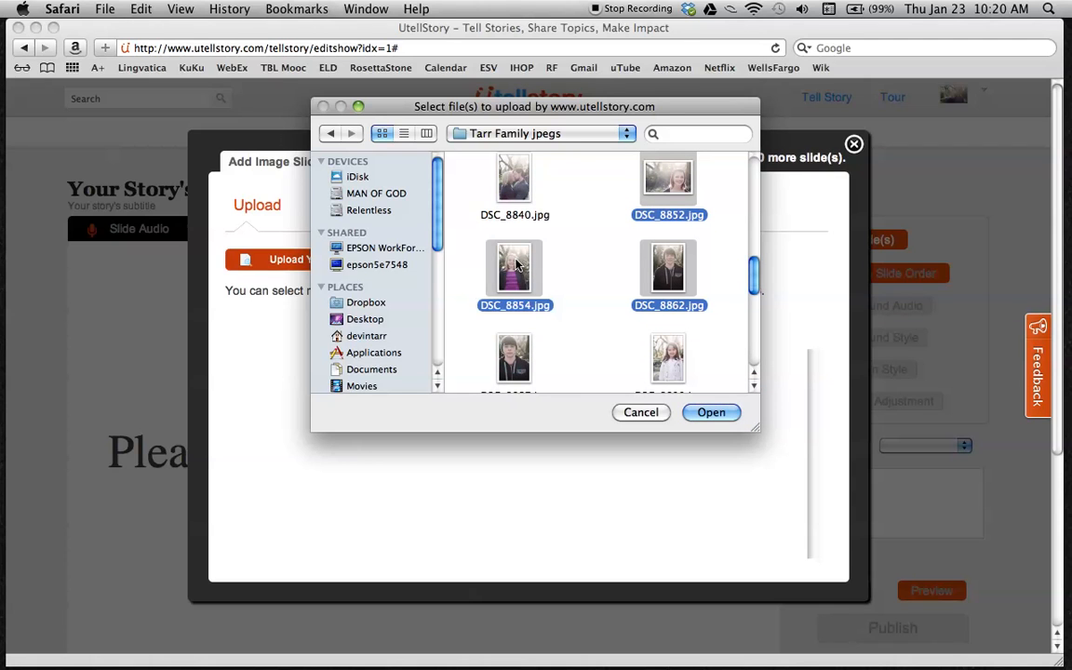
{"action": "left_click", "coordinate": [679, 366], "text": "super"}
{"action": "left_click_drag", "start_coordinate": [757, 387], "coordinate": [756, 383]}
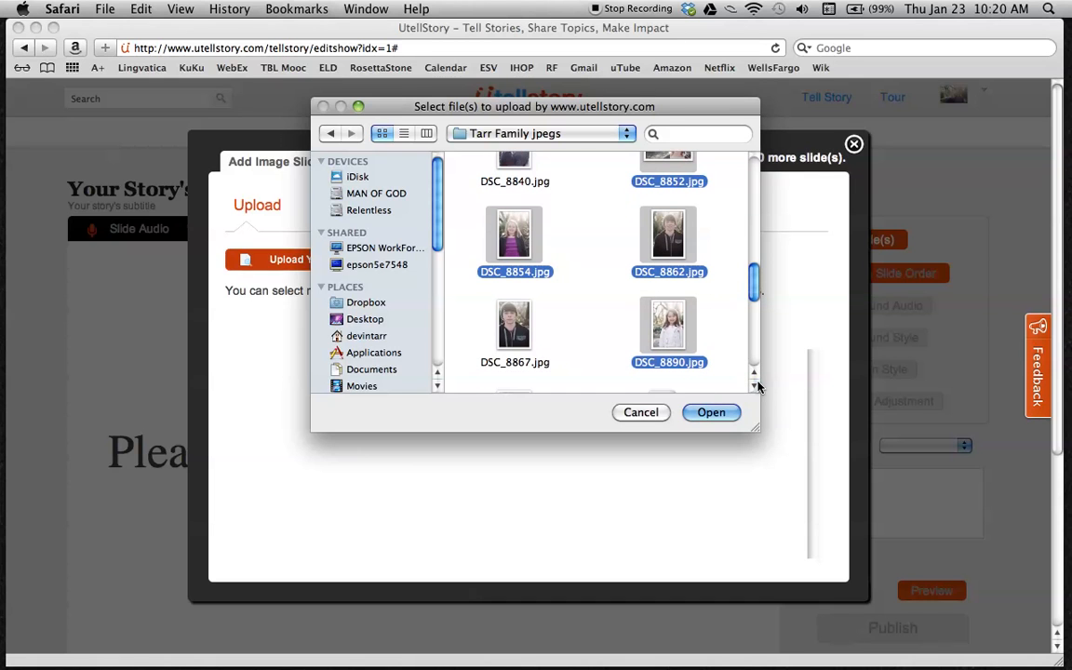
{"action": "left_click", "coordinate": [711, 413]}
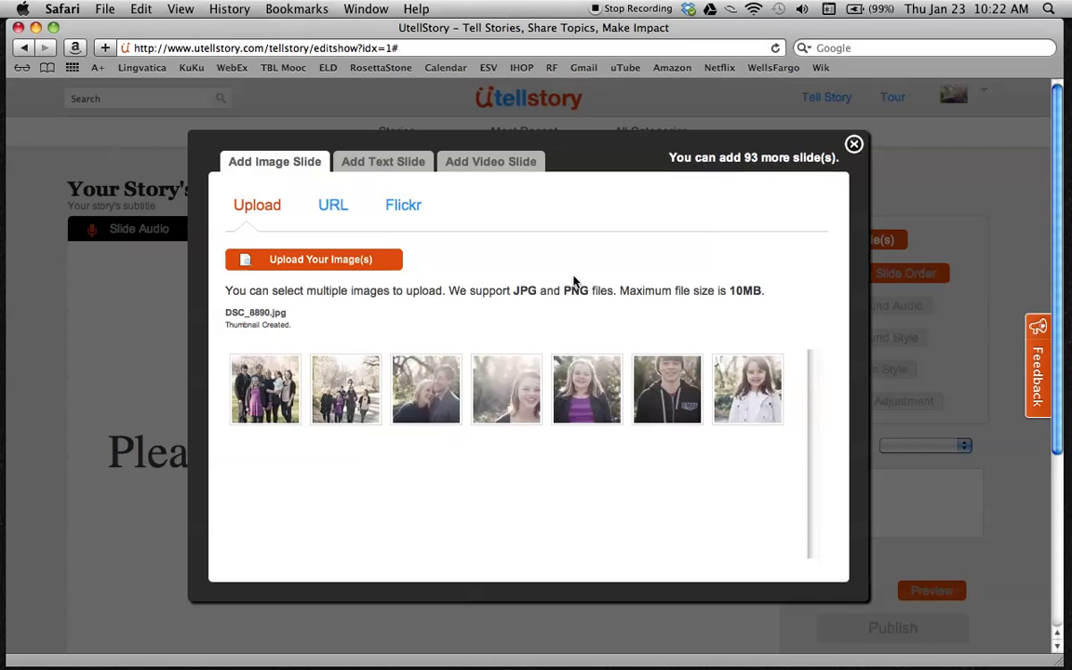
{"action": "left_click", "coordinate": [853, 144]}
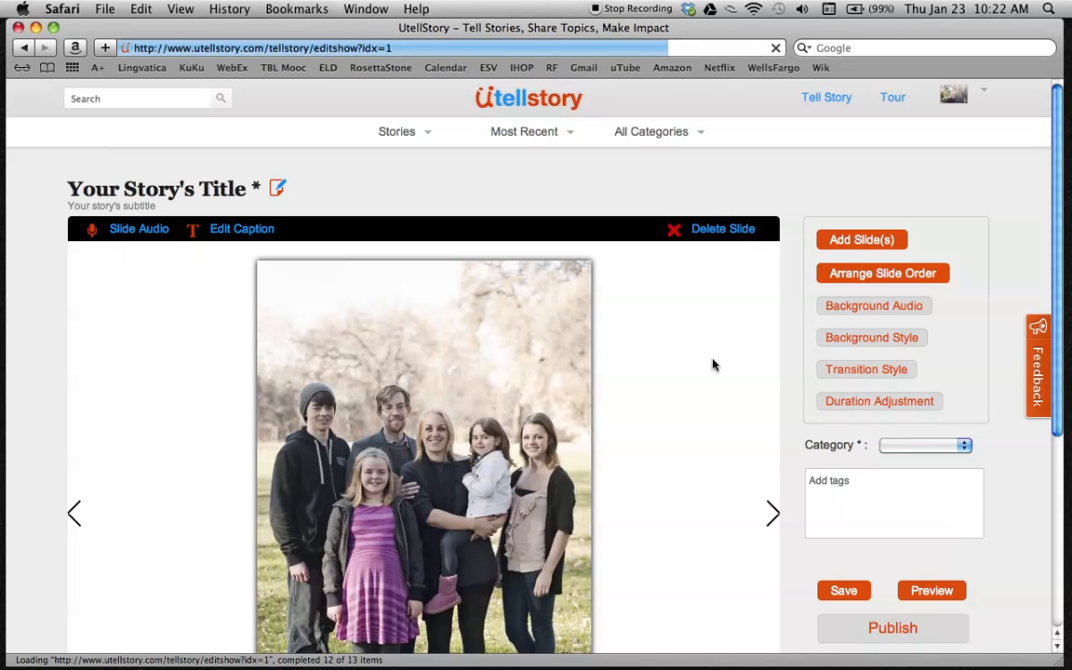
Page through three of the uploaded photo slides and return to the family group photo
{"action": "left_click_drag", "start_coordinate": [1058, 293], "coordinate": [1049, 391]}
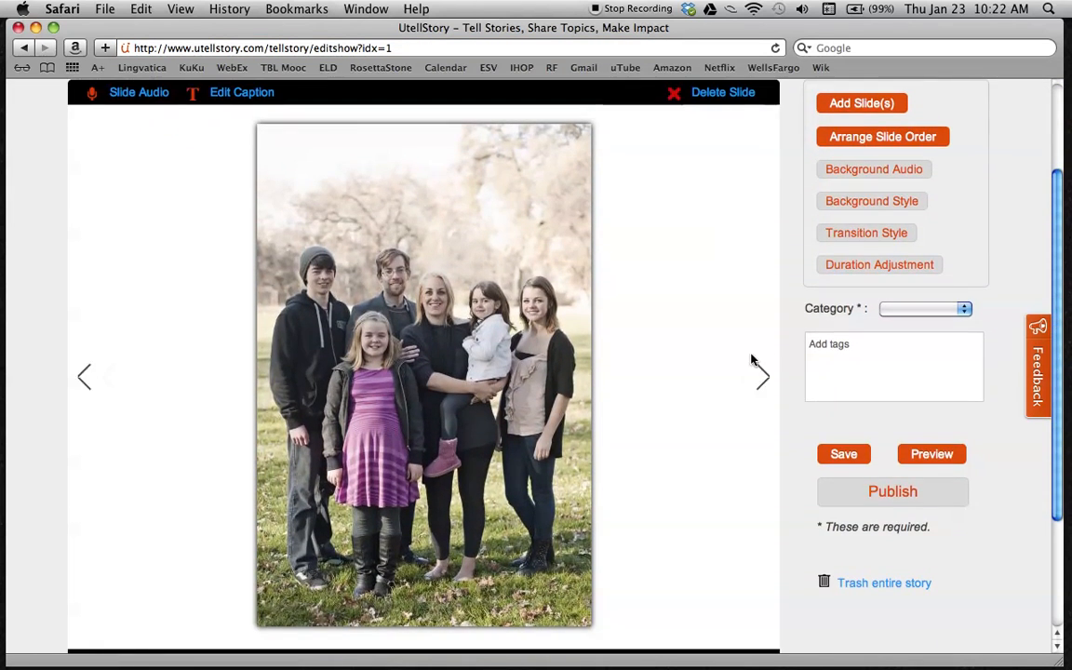
{"action": "left_click", "coordinate": [762, 380]}
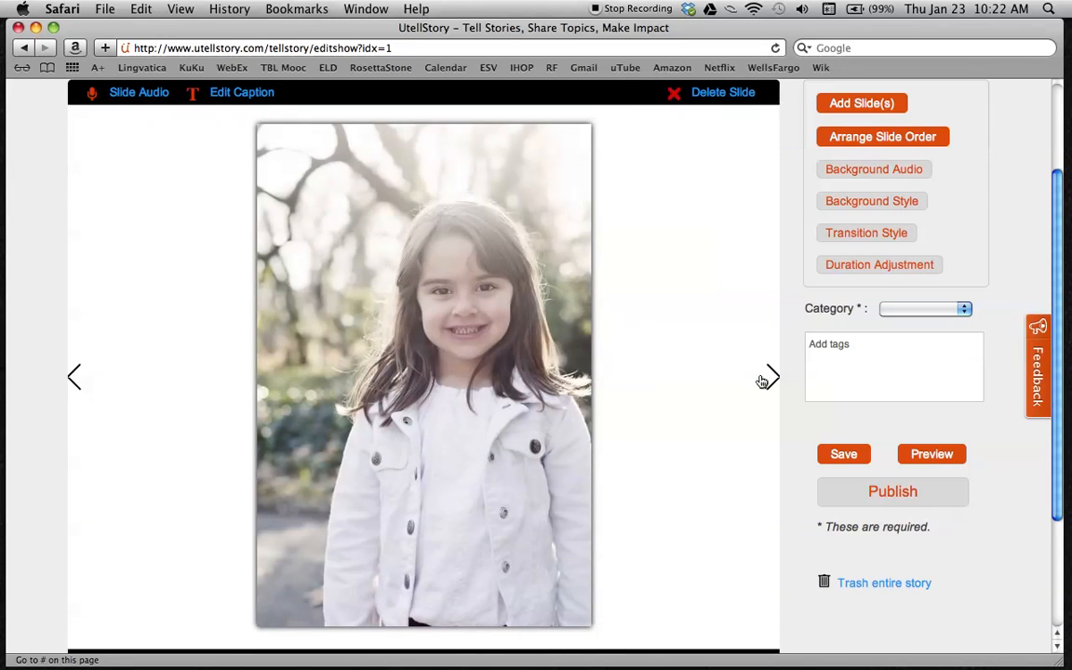
{"action": "left_click", "coordinate": [762, 380]}
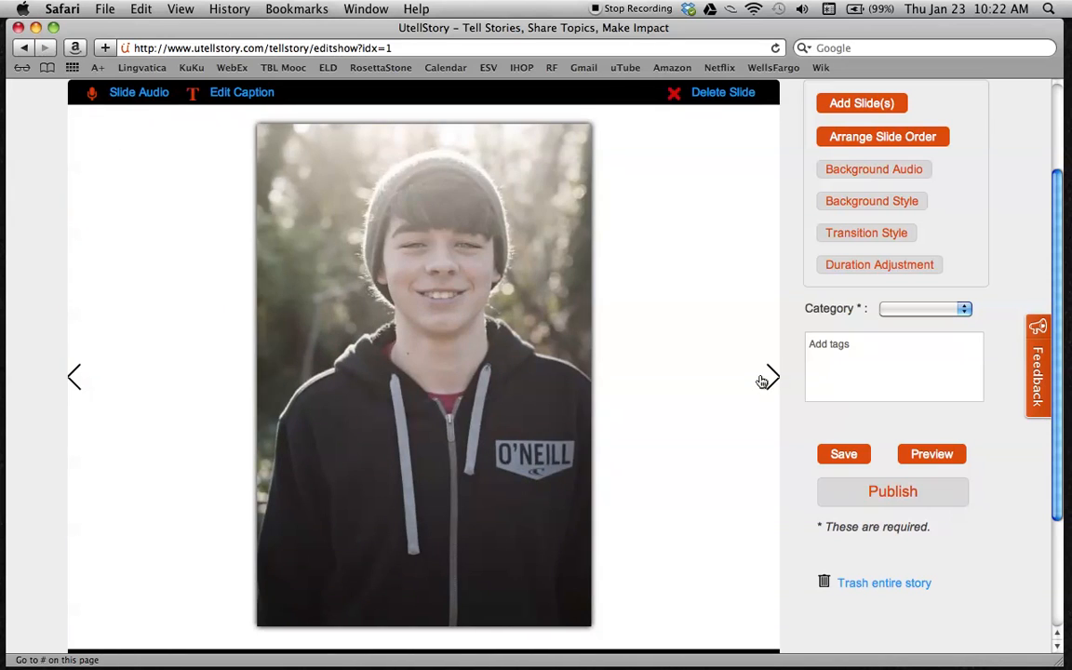
{"action": "left_click", "coordinate": [761, 380]}
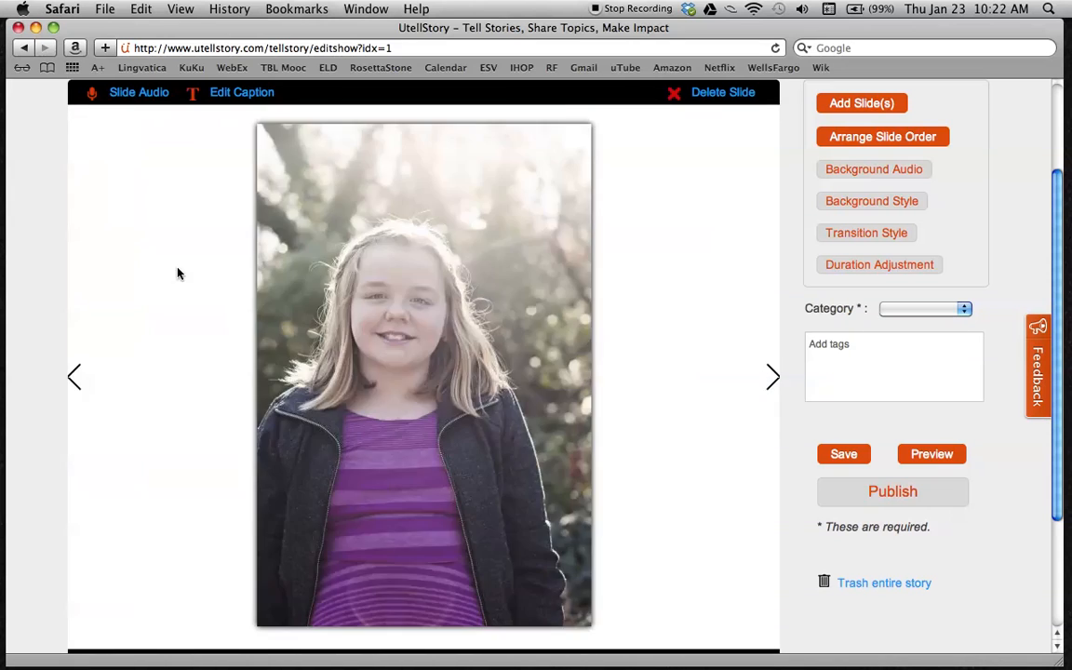
{"action": "left_click", "coordinate": [76, 378]}
{"action": "left_click", "coordinate": [76, 378]}
{"action": "left_click", "coordinate": [76, 377]}
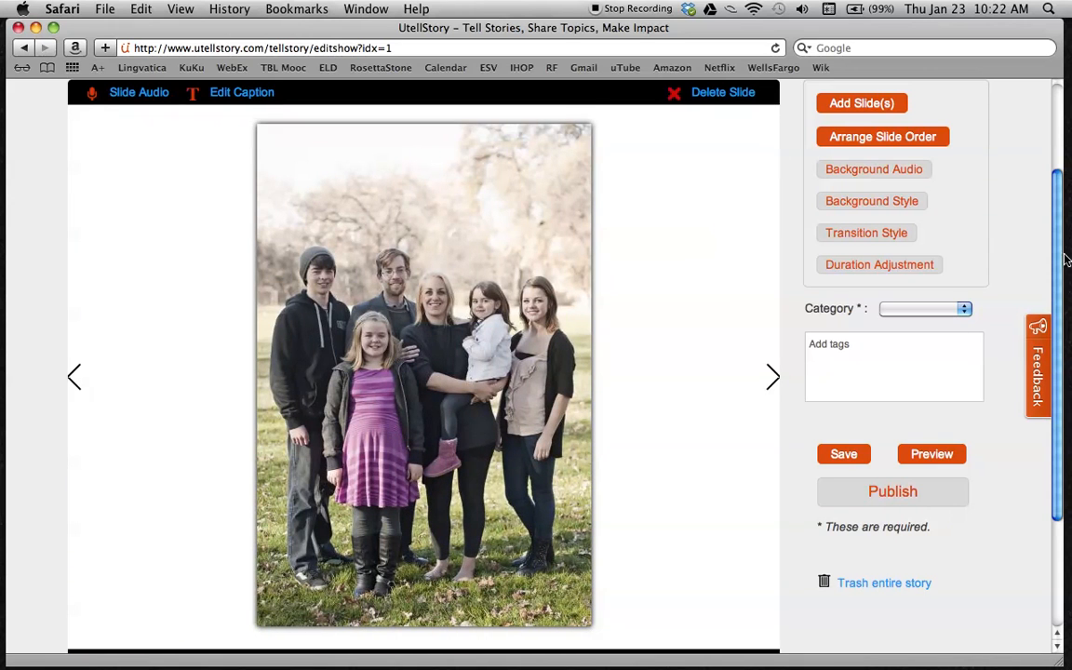
Start a new text slide after the family group photo and enter the family's name as its title
{"action": "scroll", "coordinate": [1056, 248], "scroll_direction": "up", "scroll_amount": 2}
{"action": "left_click_drag", "start_coordinate": [1056, 247], "coordinate": [1054, 229]}
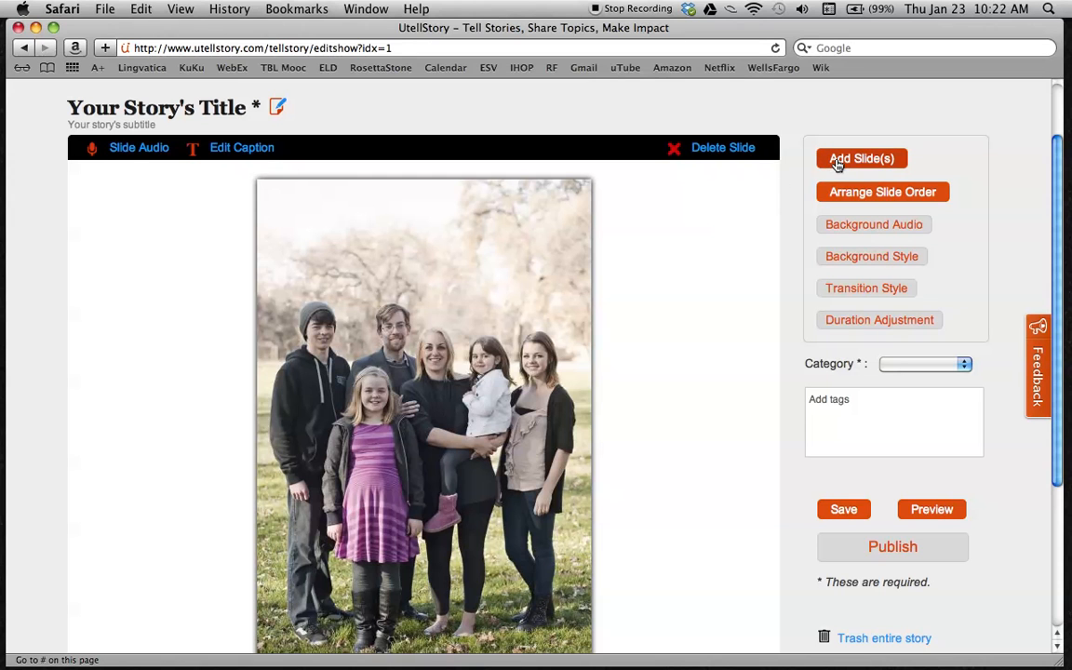
{"action": "left_click", "coordinate": [880, 160]}
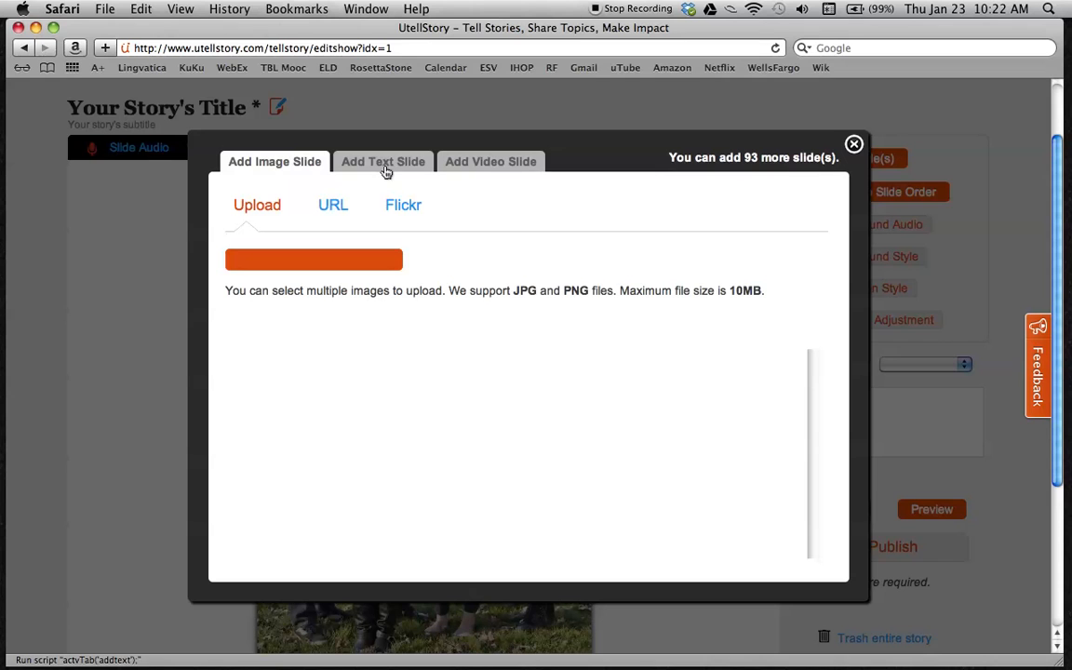
{"action": "left_click", "coordinate": [382, 164]}
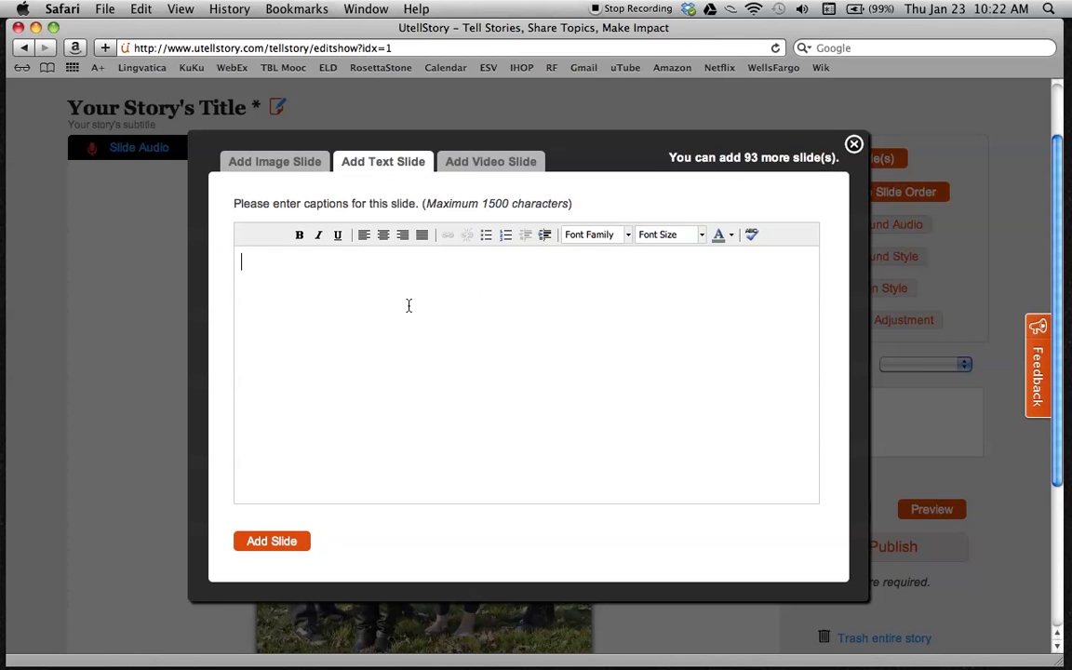
{"action": "type", "text": "The Tarr Family"}
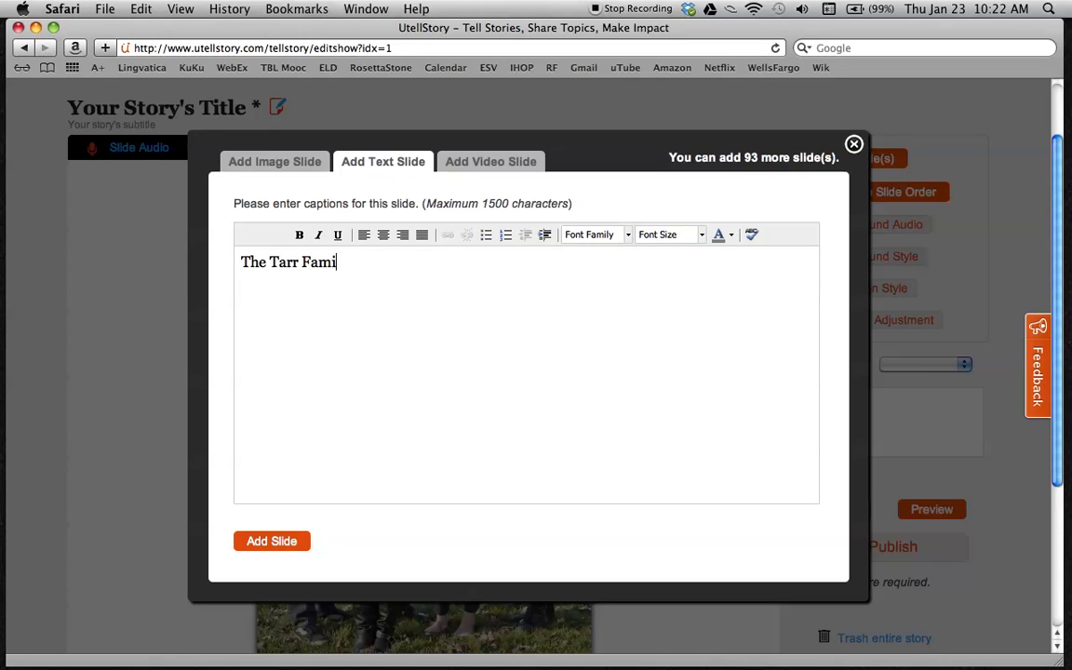
Centre the text slide's title, make it bold and set its font size to 36px
{"action": "left_click", "coordinate": [385, 241]}
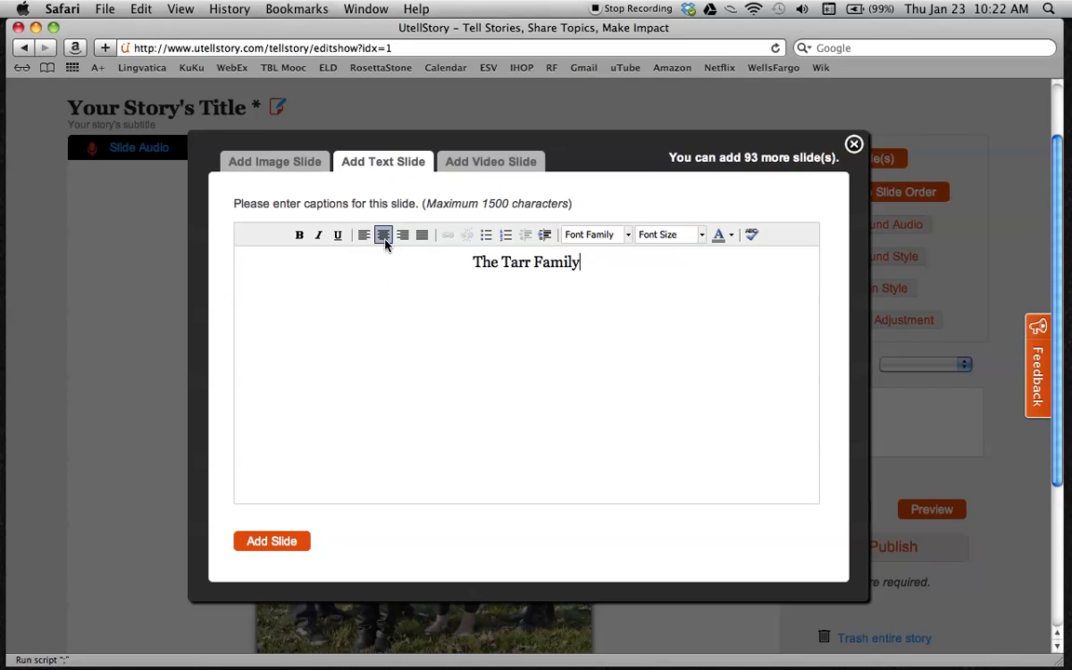
{"action": "key", "text": "super+a"}
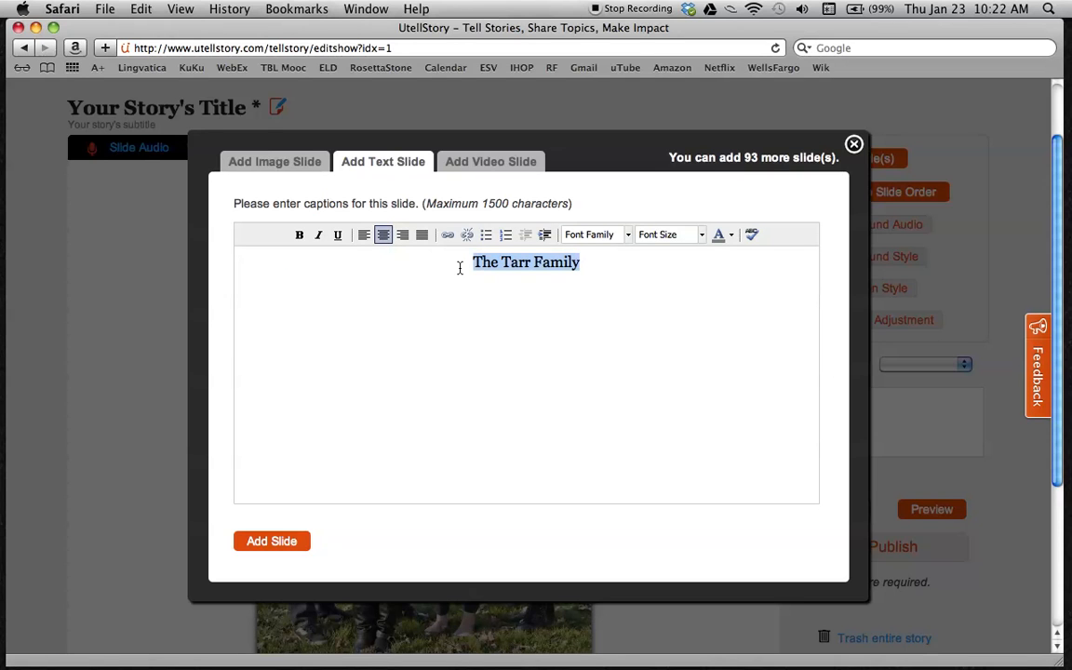
{"action": "left_click", "coordinate": [300, 236]}
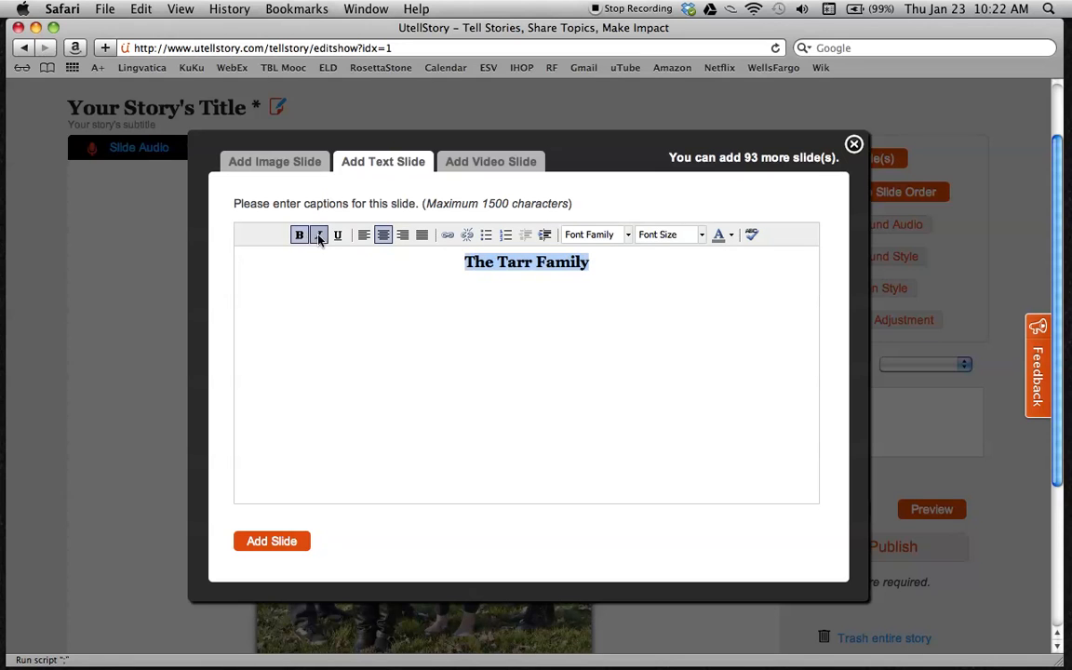
{"action": "left_click", "coordinate": [701, 235]}
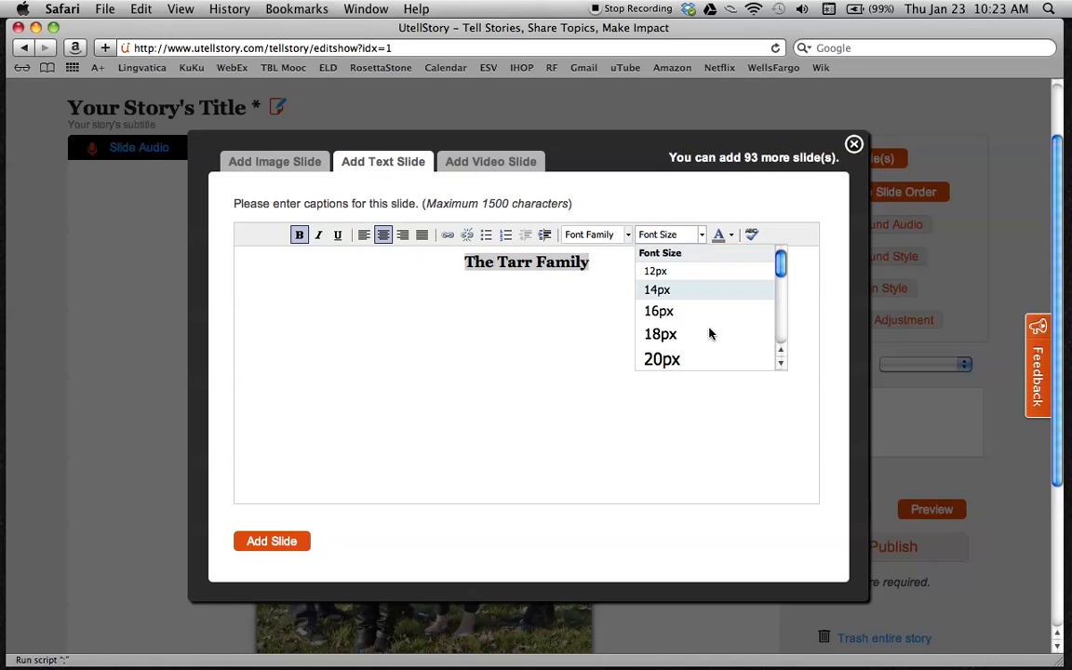
{"action": "left_click", "coordinate": [780, 343]}
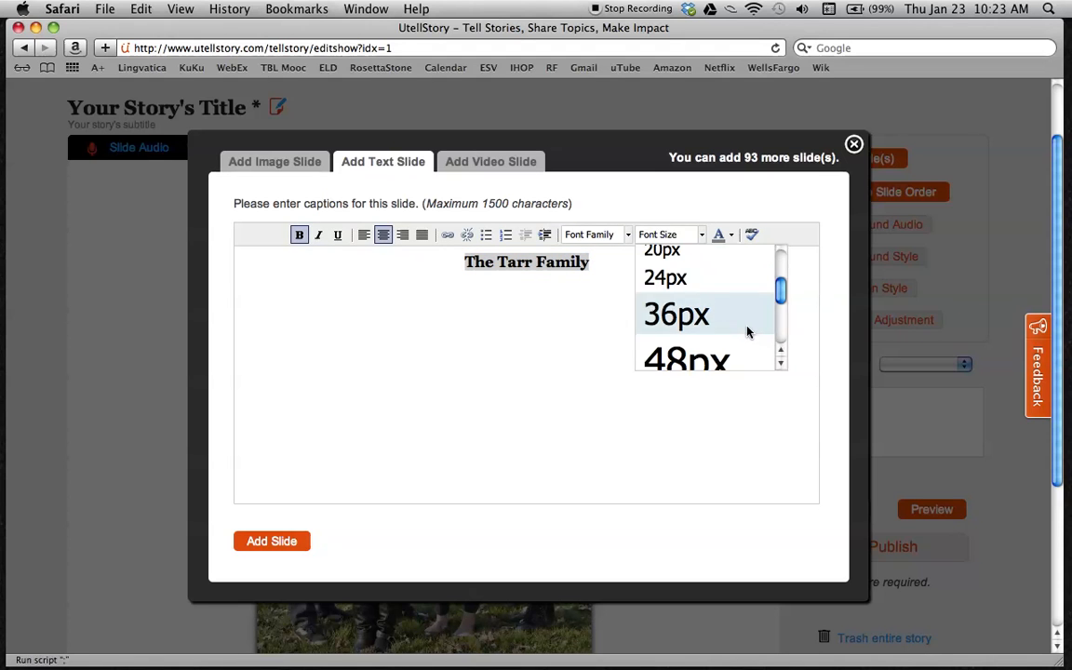
{"action": "left_click", "coordinate": [750, 335]}
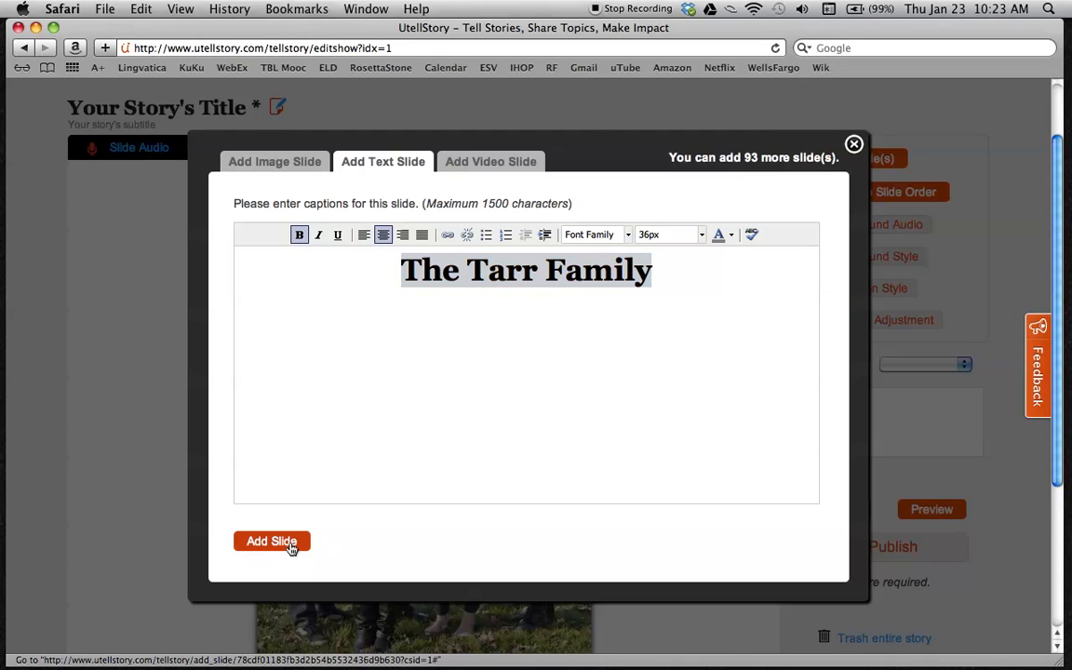
Add the formatted text slide to the story and bring the whole slide into view
{"action": "scroll", "coordinate": [291, 549], "scroll_direction": "down", "scroll_amount": 2}
{"action": "left_click", "coordinate": [272, 541]}
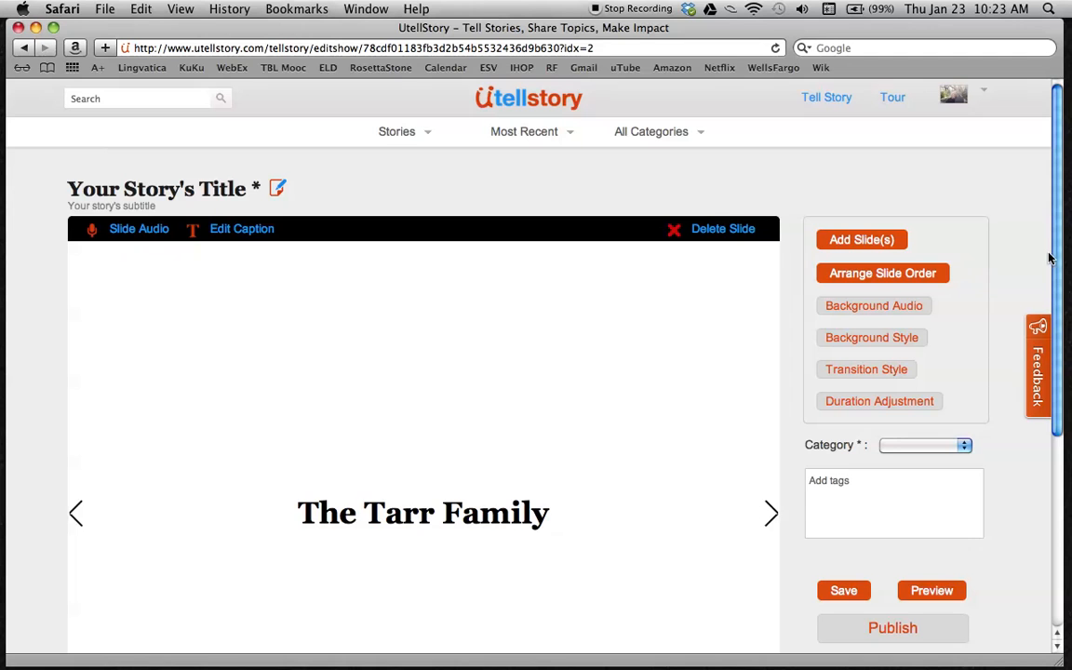
{"action": "left_click_drag", "start_coordinate": [1054, 256], "coordinate": [1008, 343]}
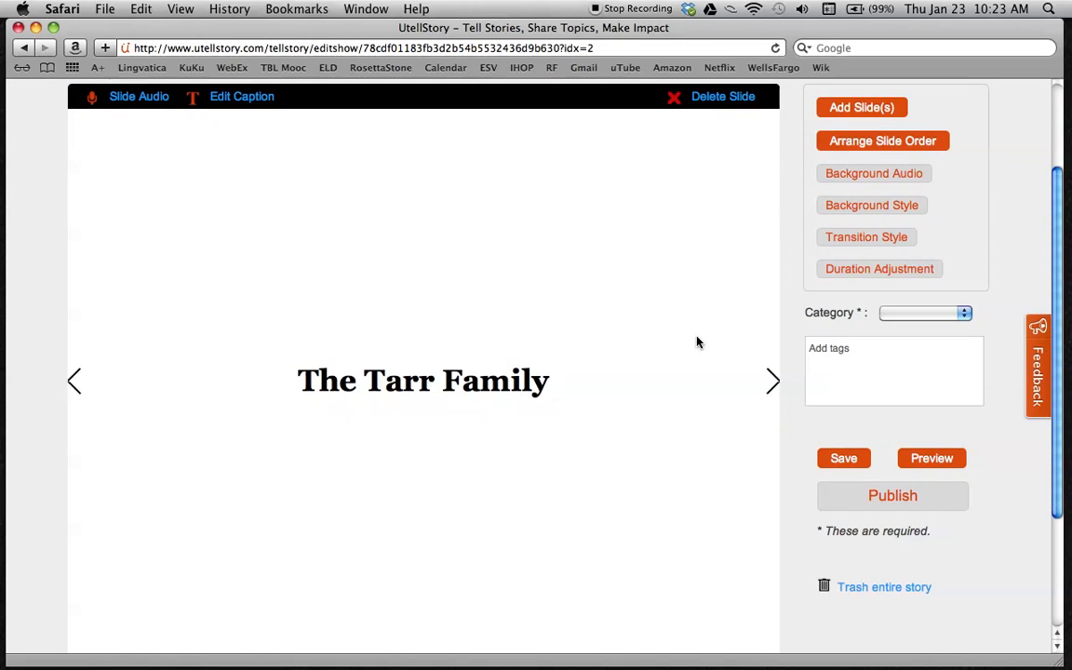
Apply the blue water-drop background style to the story and check it on the photo slide of the girl in white
{"action": "left_click", "coordinate": [772, 394]}
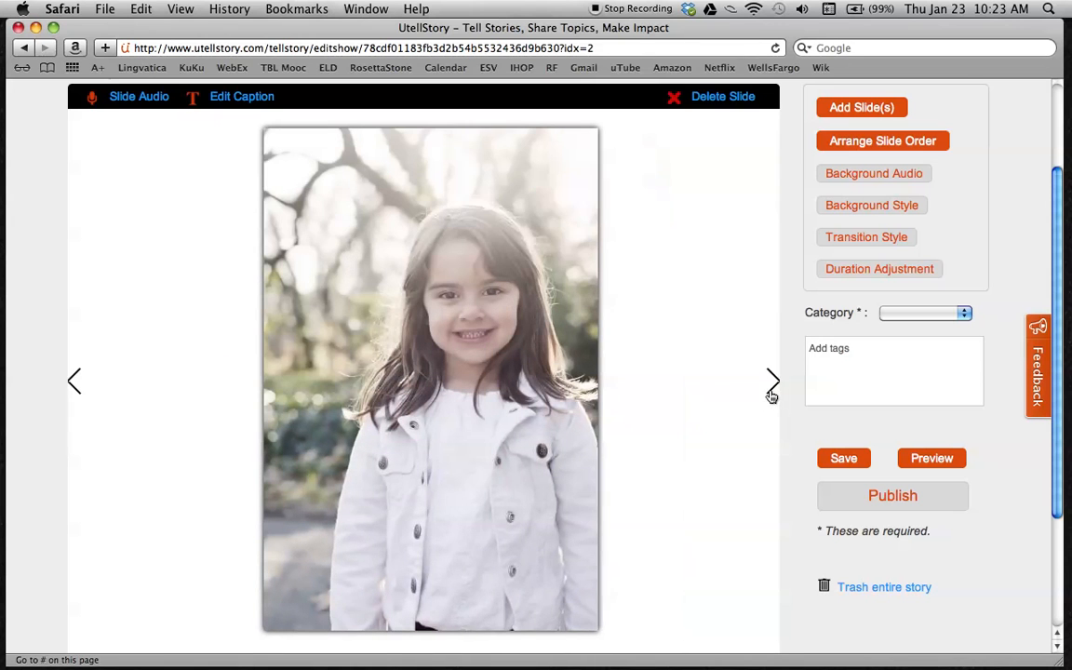
{"action": "left_click", "coordinate": [78, 396]}
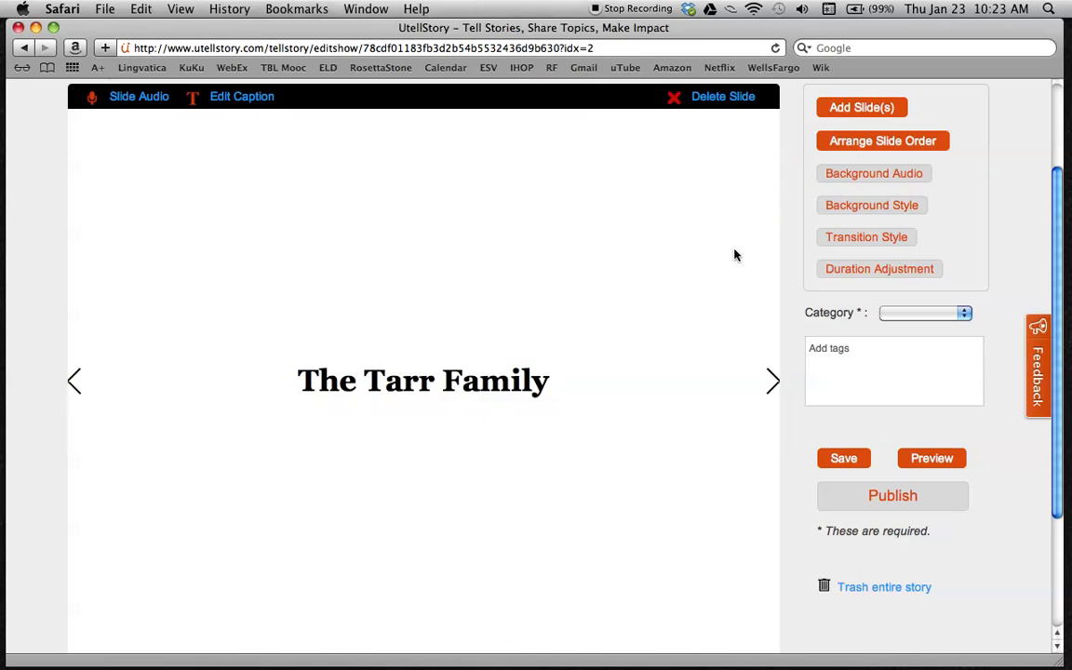
{"action": "left_click", "coordinate": [858, 213]}
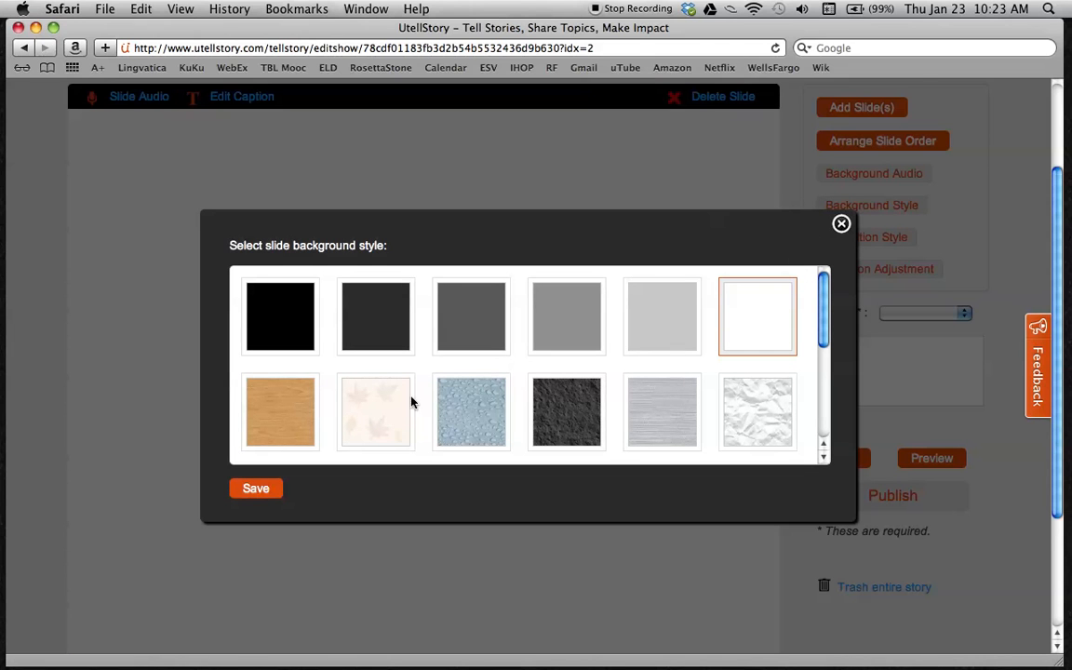
{"action": "left_click", "coordinate": [467, 416]}
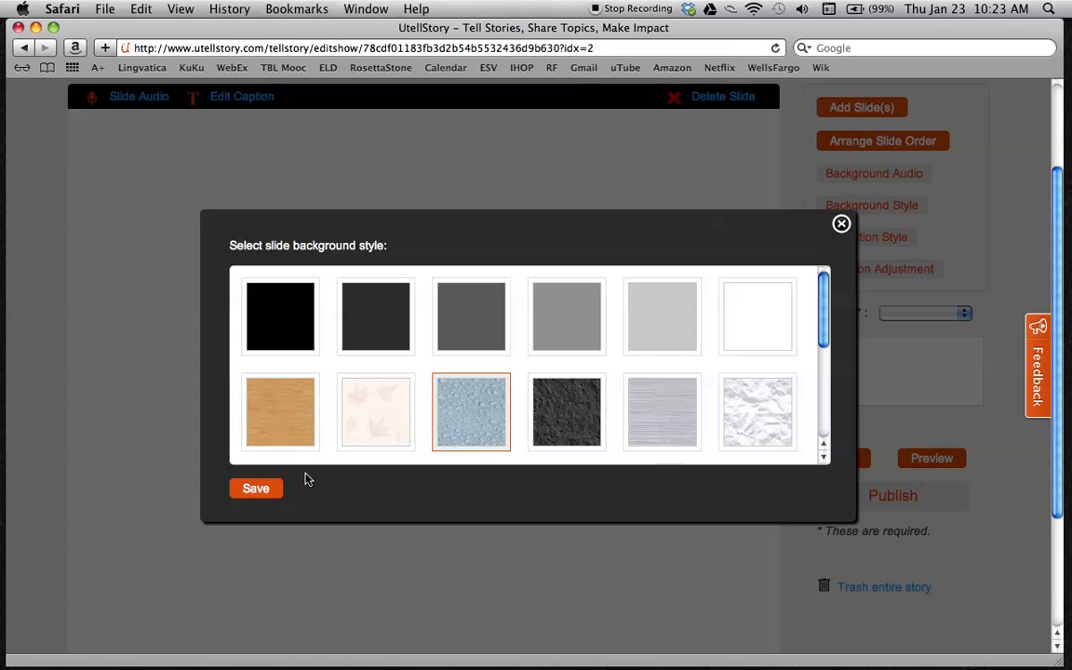
{"action": "left_click", "coordinate": [257, 490]}
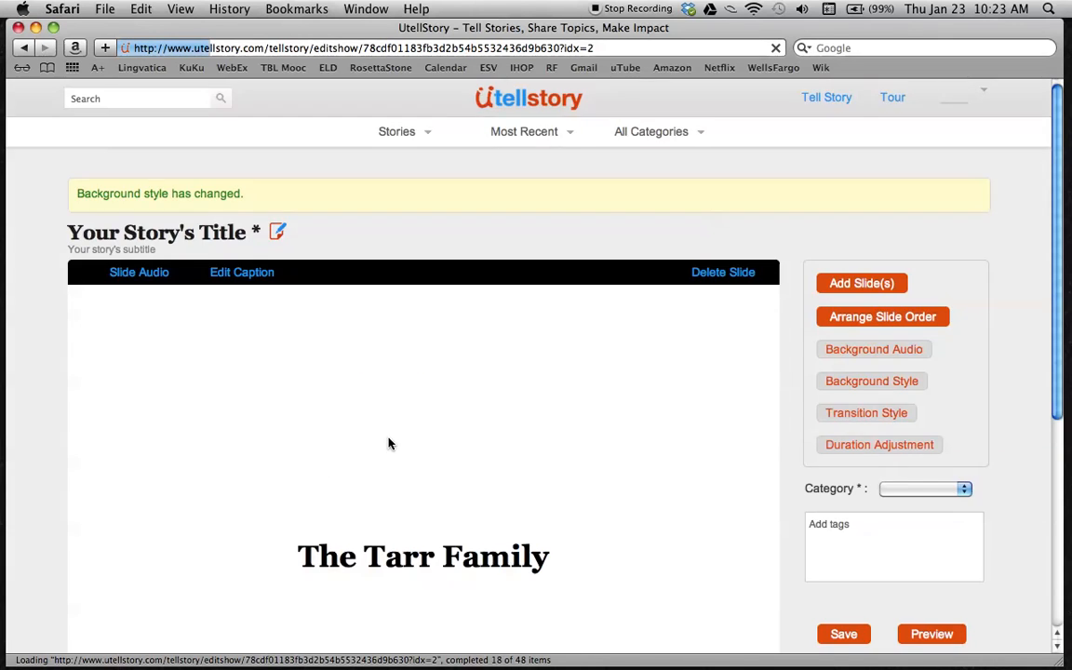
{"action": "scroll", "coordinate": [651, 373], "scroll_direction": "down", "scroll_amount": 3}
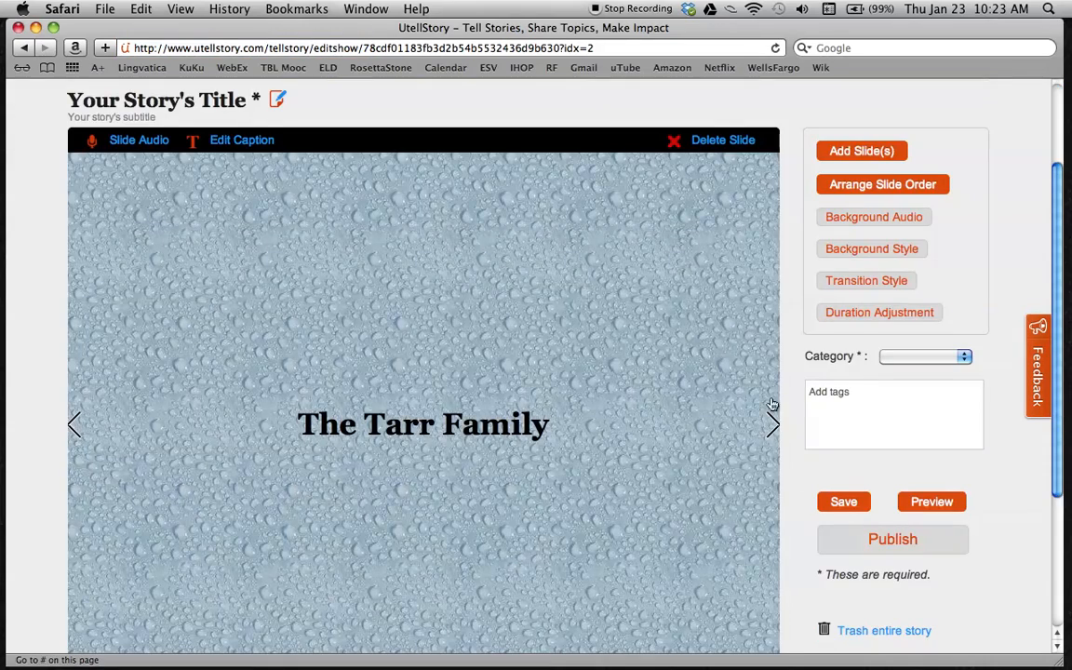
{"action": "scroll", "coordinate": [767, 423], "scroll_direction": "down", "scroll_amount": 1}
{"action": "left_click", "coordinate": [769, 426]}
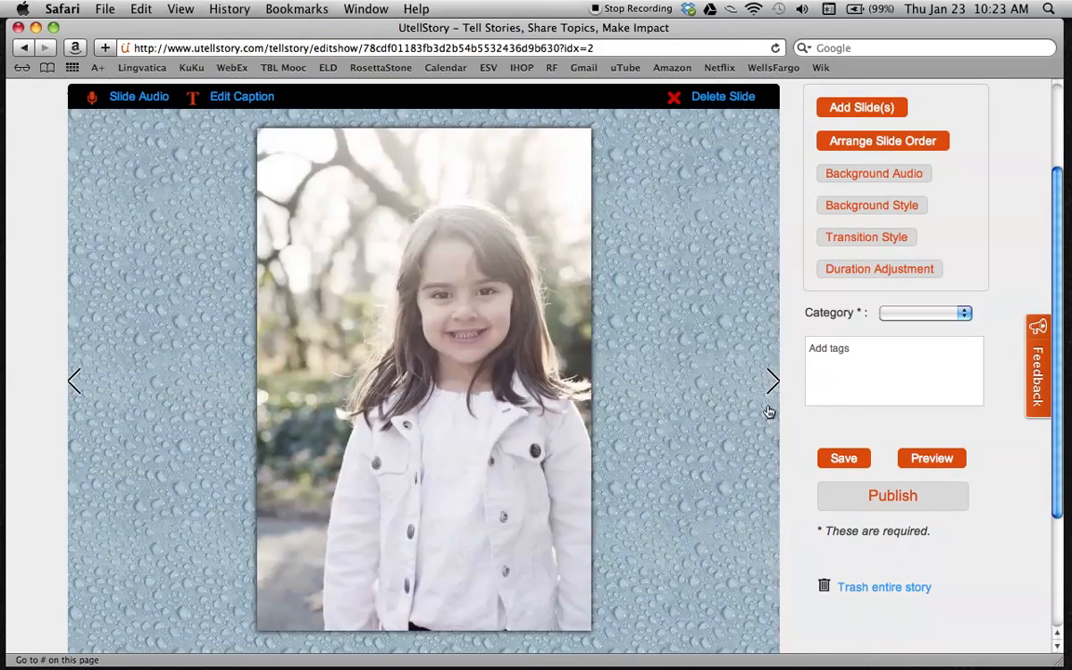
Change the slide background style to the pale autumn-leaf pattern and save it
{"action": "left_click", "coordinate": [844, 209]}
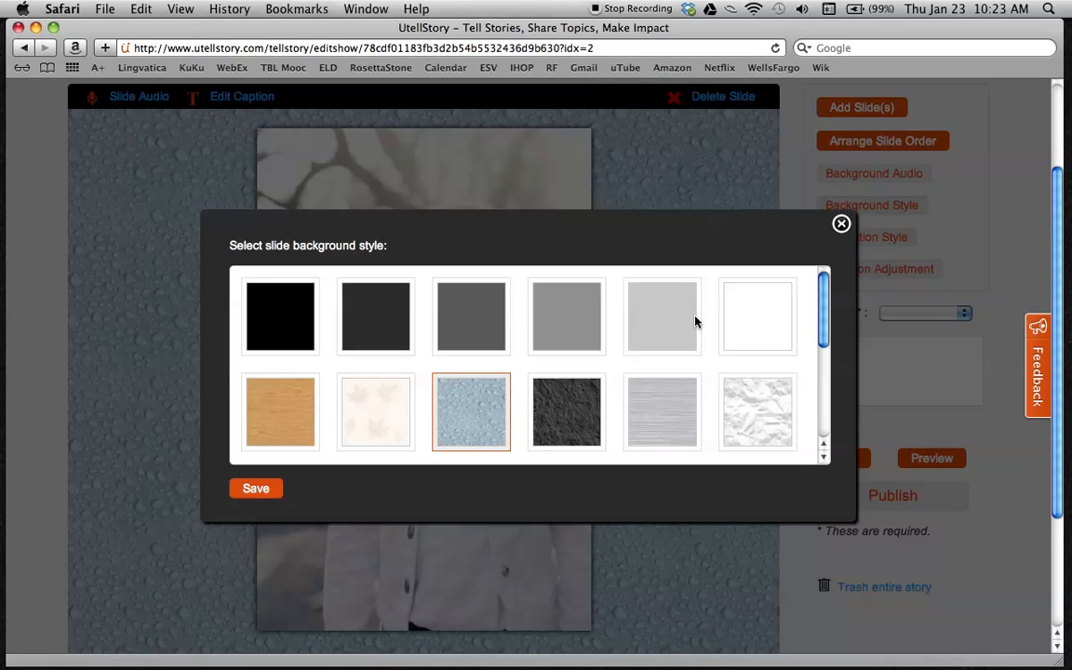
{"action": "left_click", "coordinate": [391, 410]}
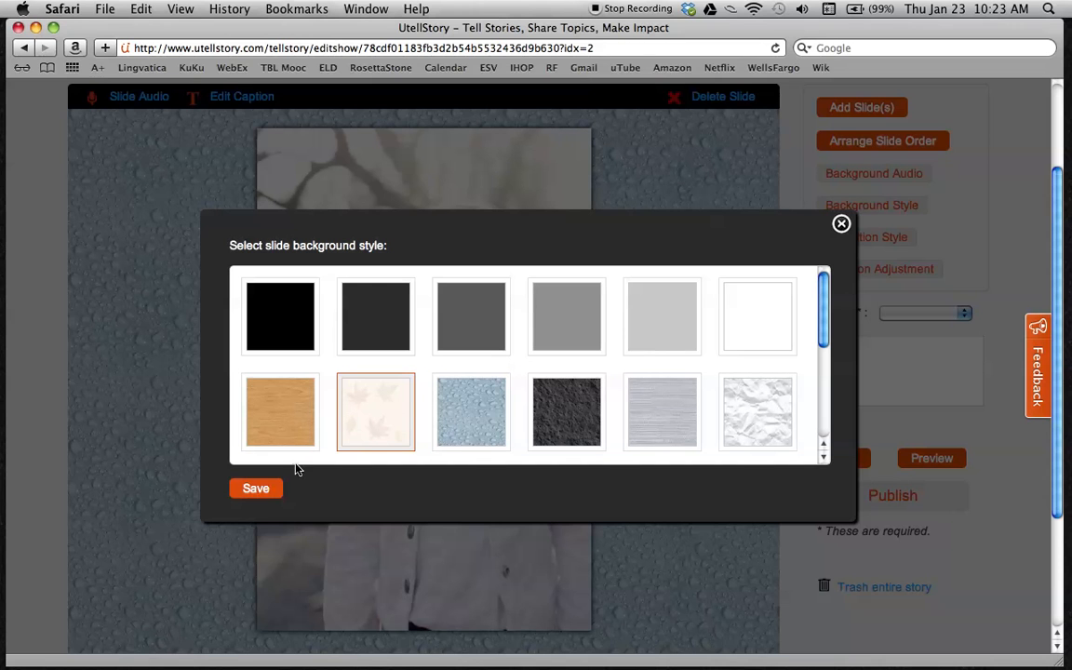
{"action": "left_click", "coordinate": [264, 490]}
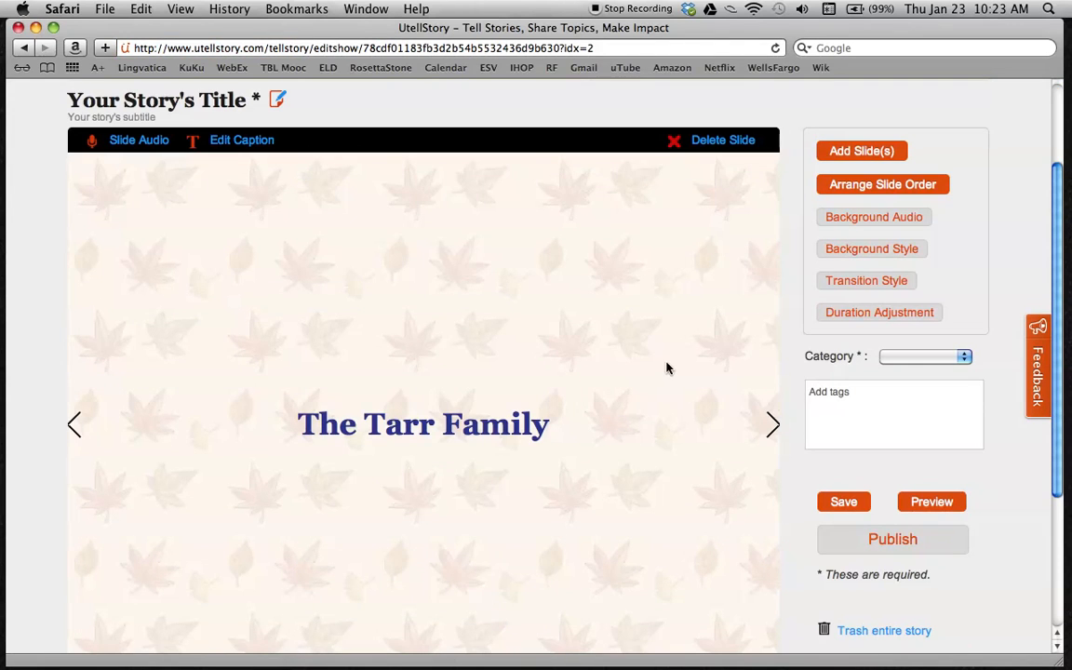
{"action": "scroll", "coordinate": [666, 366], "scroll_direction": "down", "scroll_amount": 1}
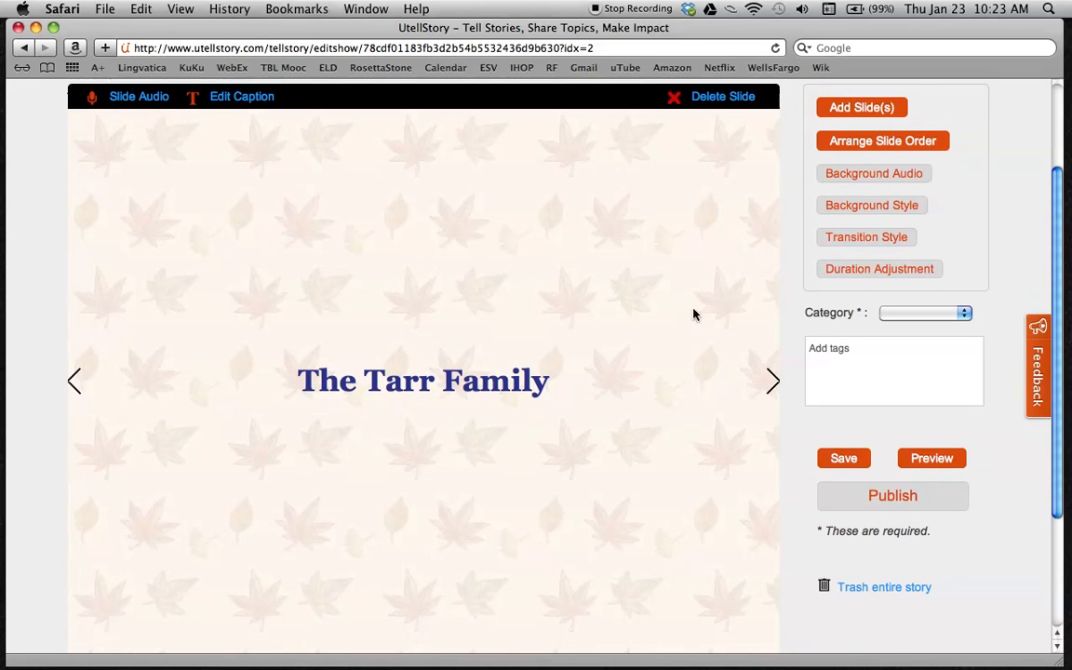
Start a background audio upload for the story and browse to the iTunes Music folder for an MP3 file
{"action": "left_click", "coordinate": [831, 180]}
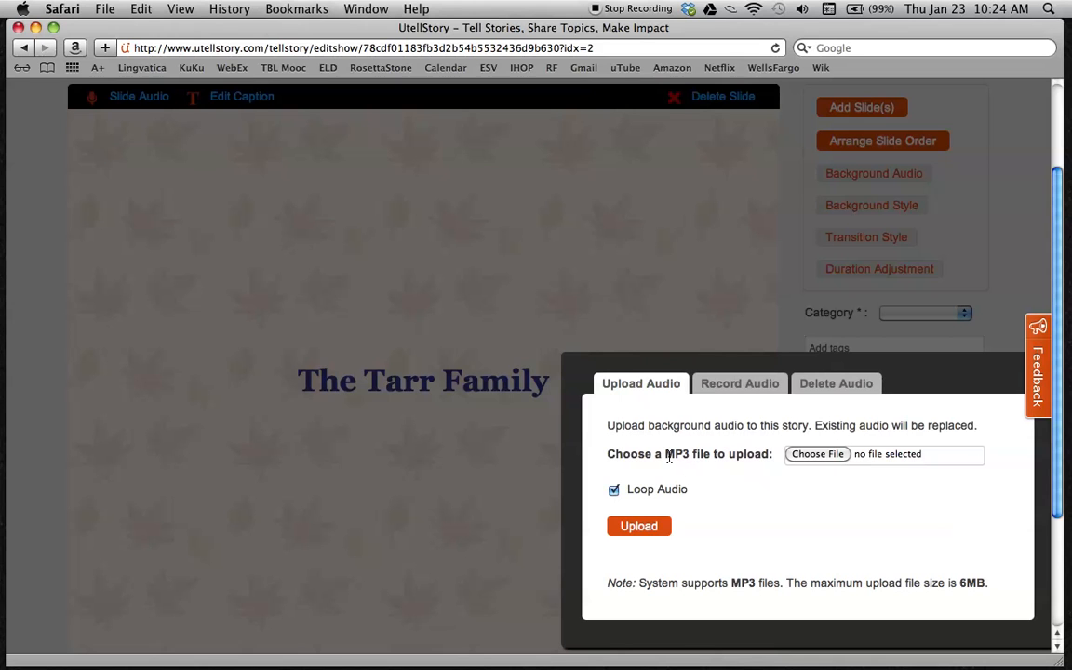
{"action": "left_click_drag", "start_coordinate": [665, 456], "coordinate": [701, 456]}
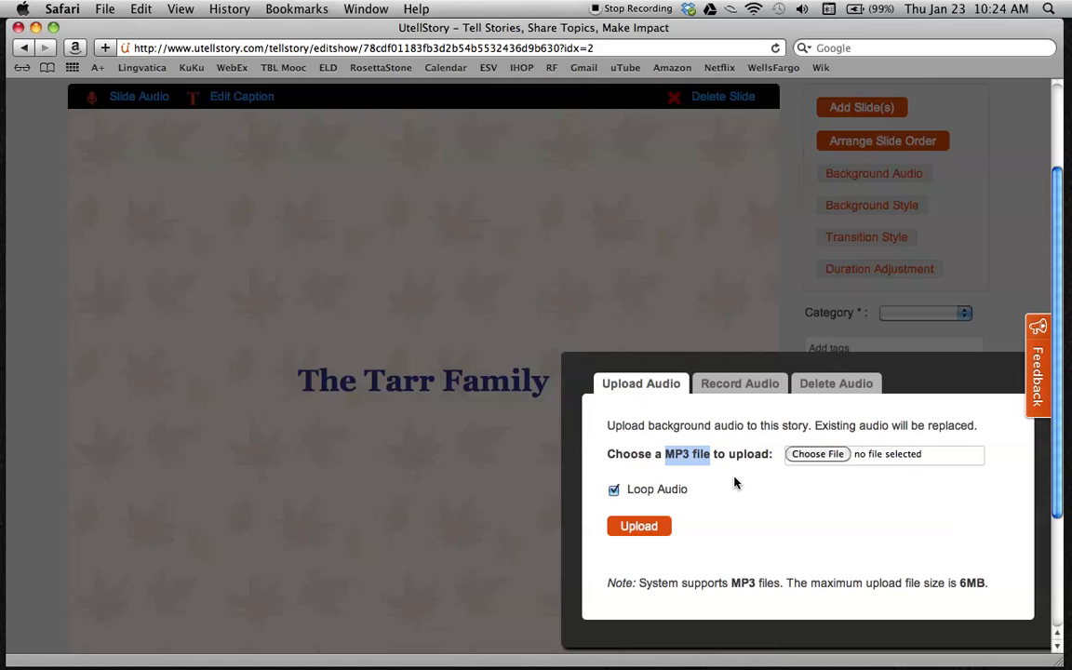
{"action": "left_click", "coordinate": [815, 456]}
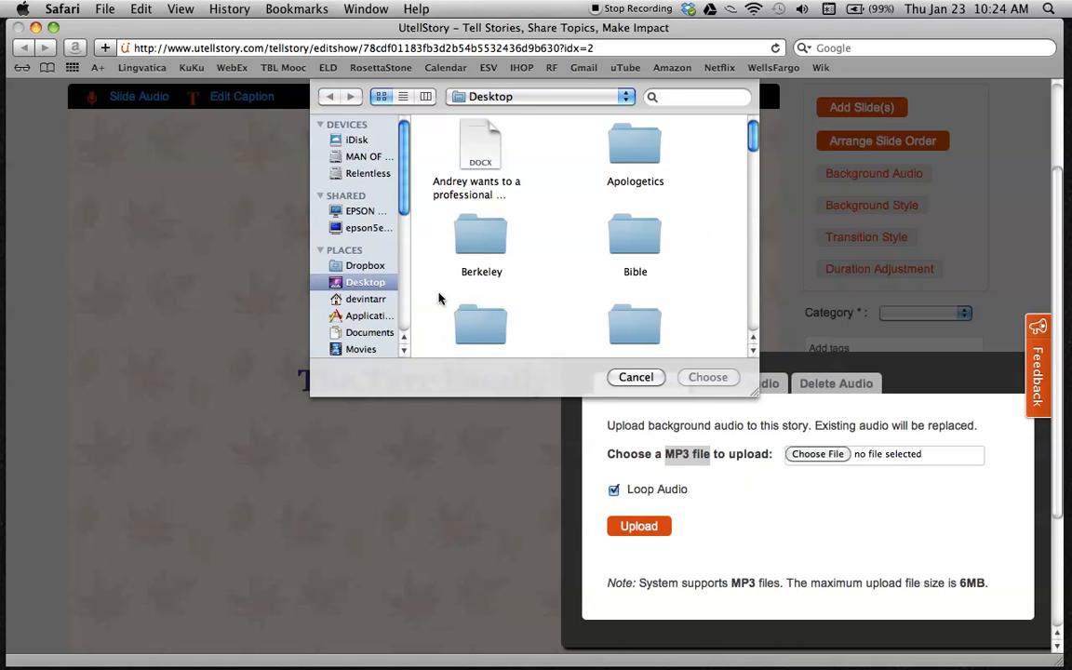
{"action": "left_click_drag", "start_coordinate": [406, 217], "coordinate": [406, 269]}
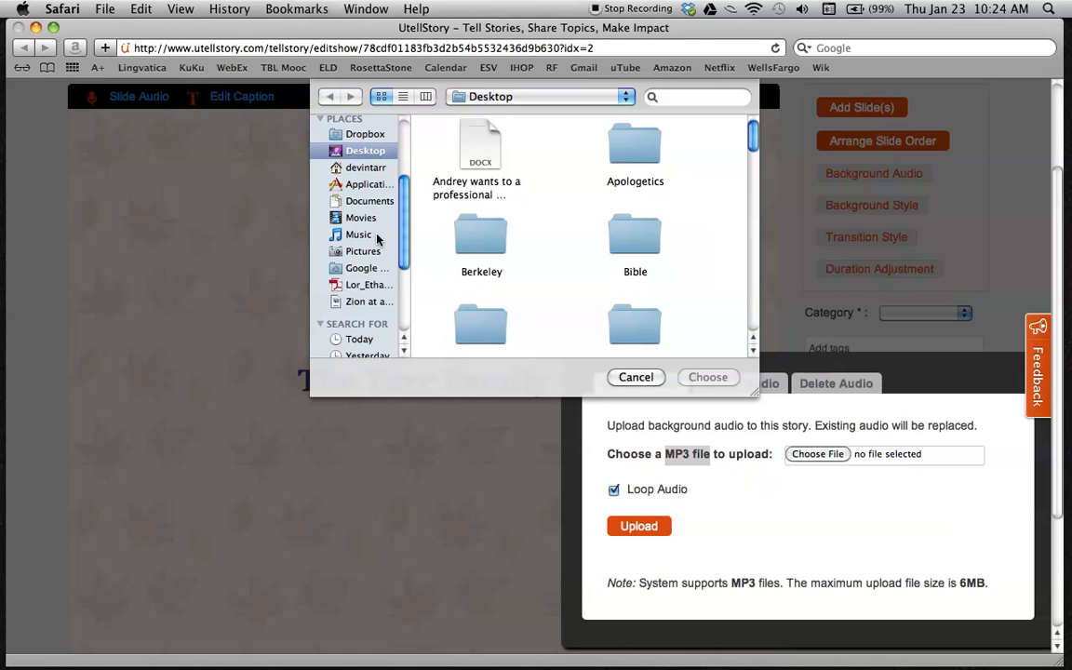
{"action": "left_click", "coordinate": [377, 241]}
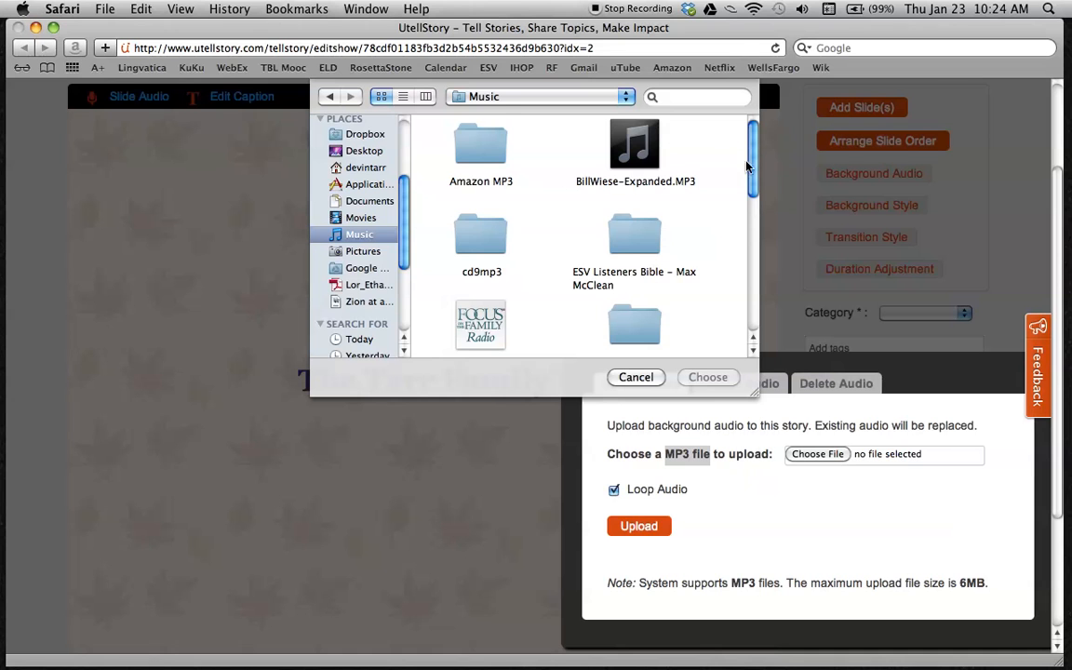
{"action": "left_click_drag", "start_coordinate": [751, 168], "coordinate": [740, 246]}
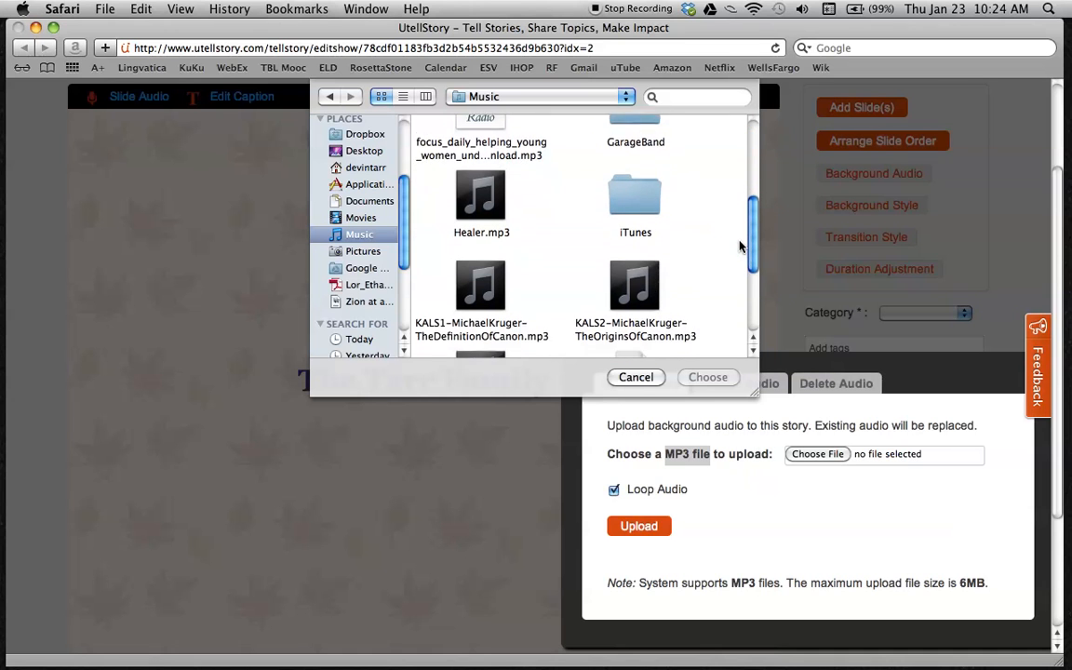
{"action": "double_click", "coordinate": [651, 191]}
{"action": "left_click_drag", "start_coordinate": [749, 167], "coordinate": [733, 235]}
{"action": "double_click", "coordinate": [470, 177]}
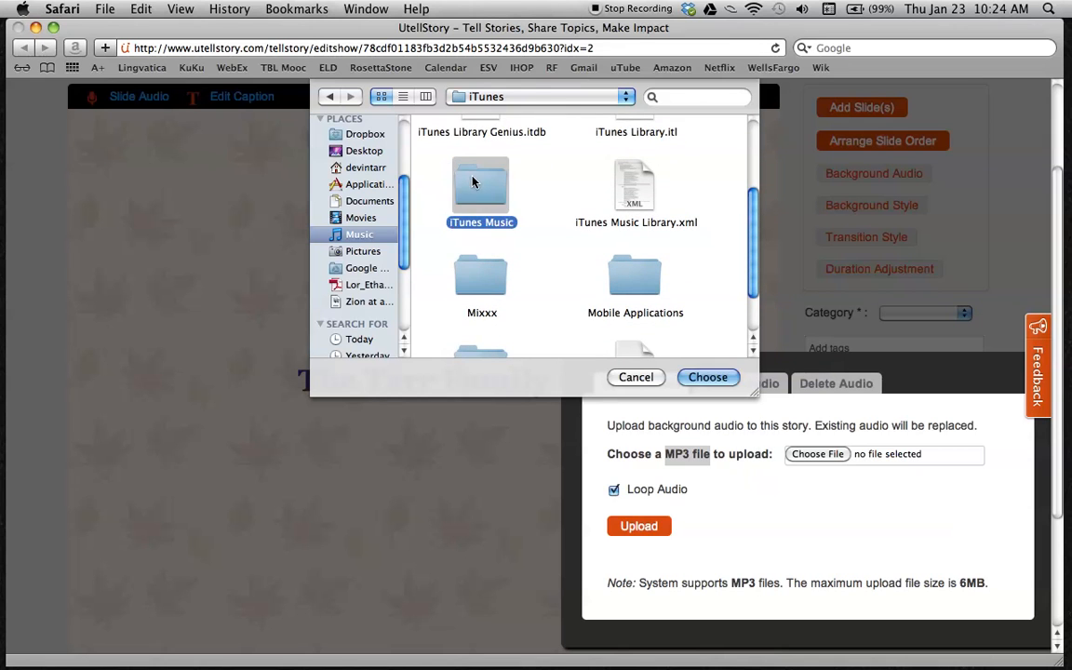
Choose 05 Face to Face With Love.mp3 from the Deep Unto Deep folder inside Compilations as the background audio
{"action": "left_click", "coordinate": [403, 97]}
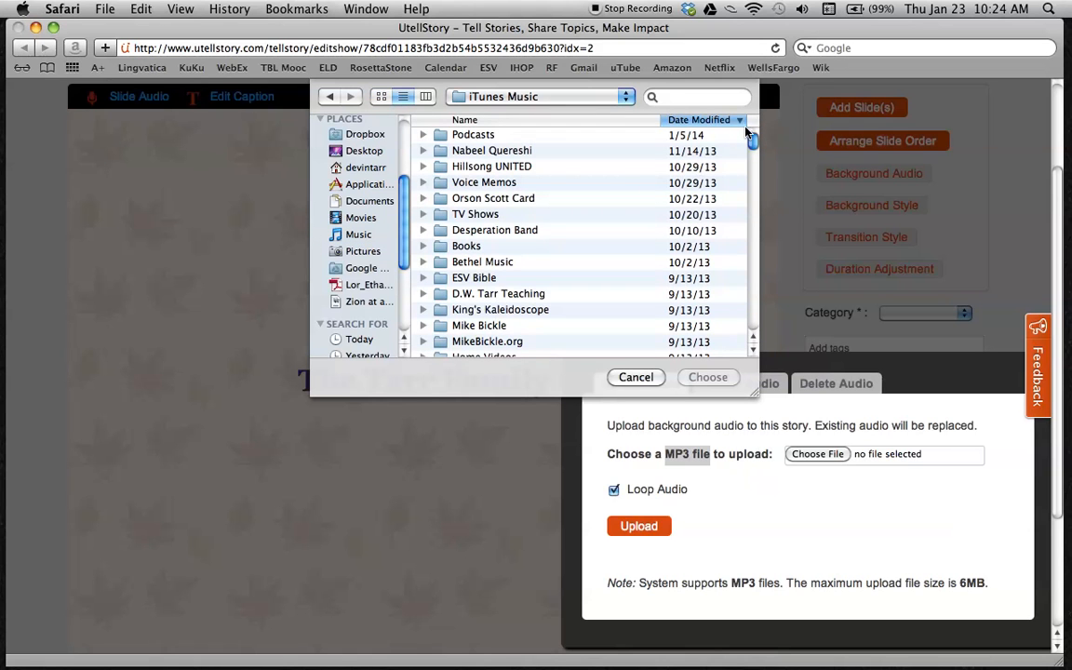
{"action": "left_click_drag", "start_coordinate": [756, 142], "coordinate": [755, 161]}
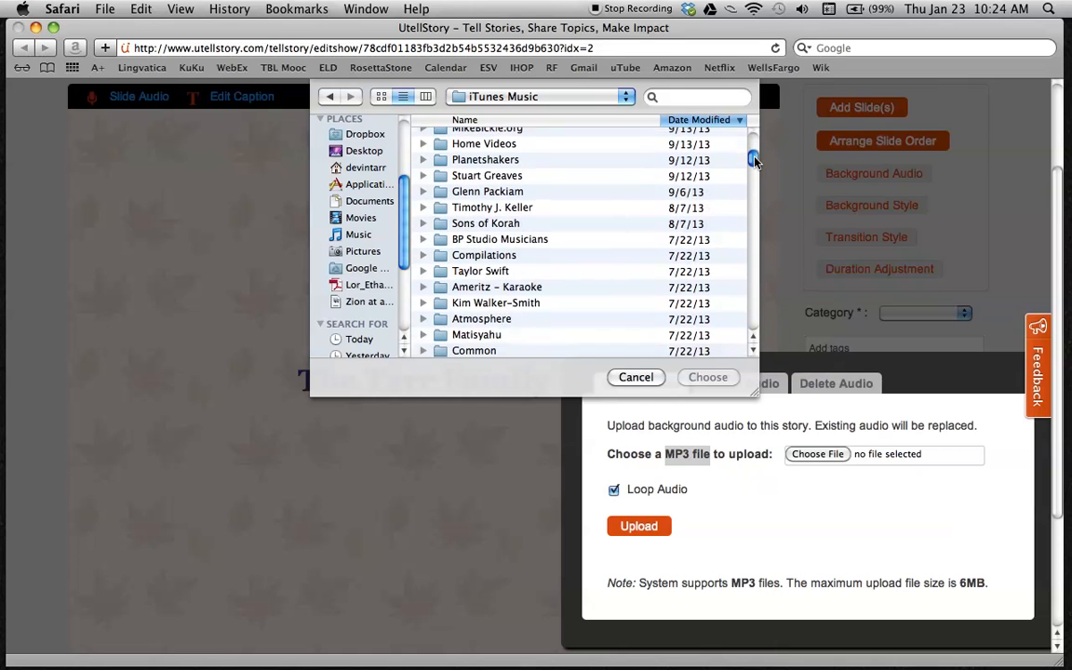
{"action": "double_click", "coordinate": [484, 255]}
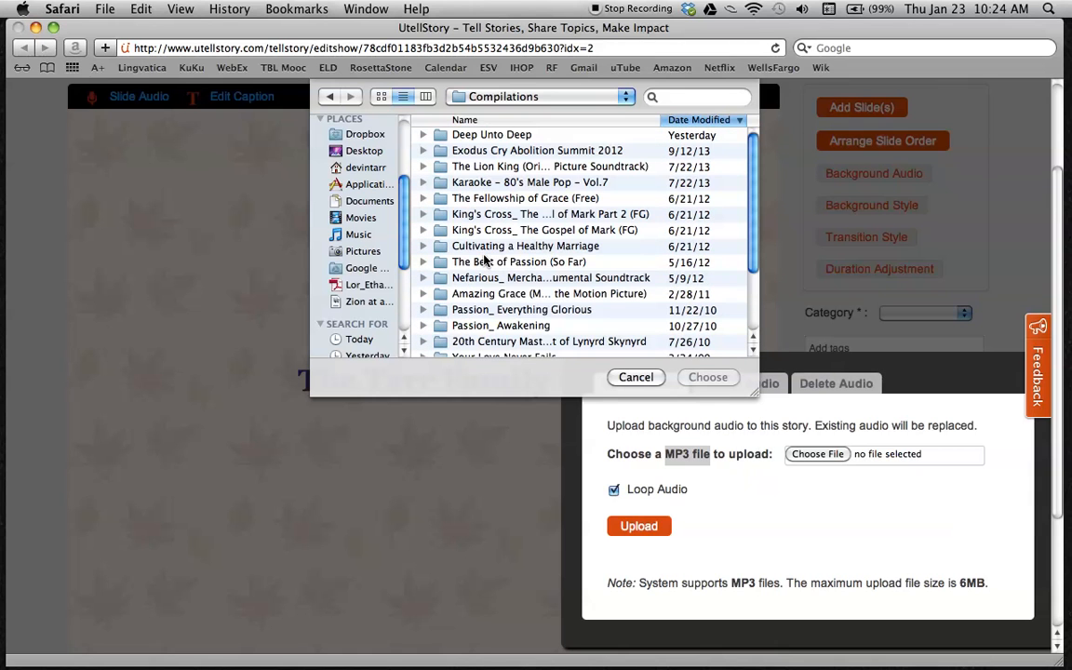
{"action": "double_click", "coordinate": [544, 136]}
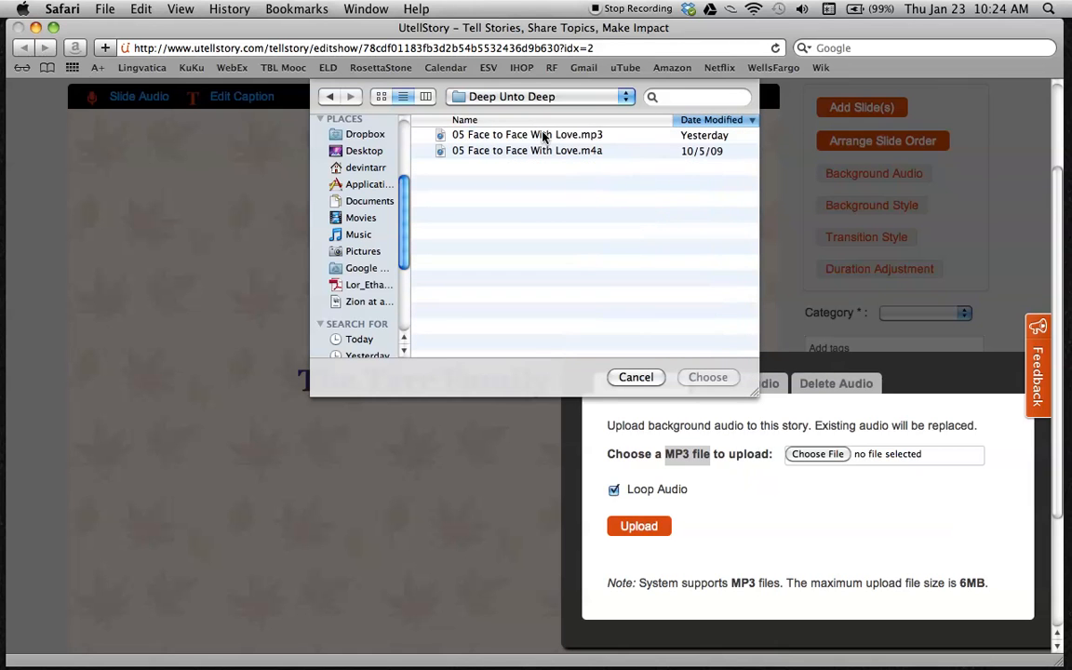
{"action": "left_click", "coordinate": [544, 136]}
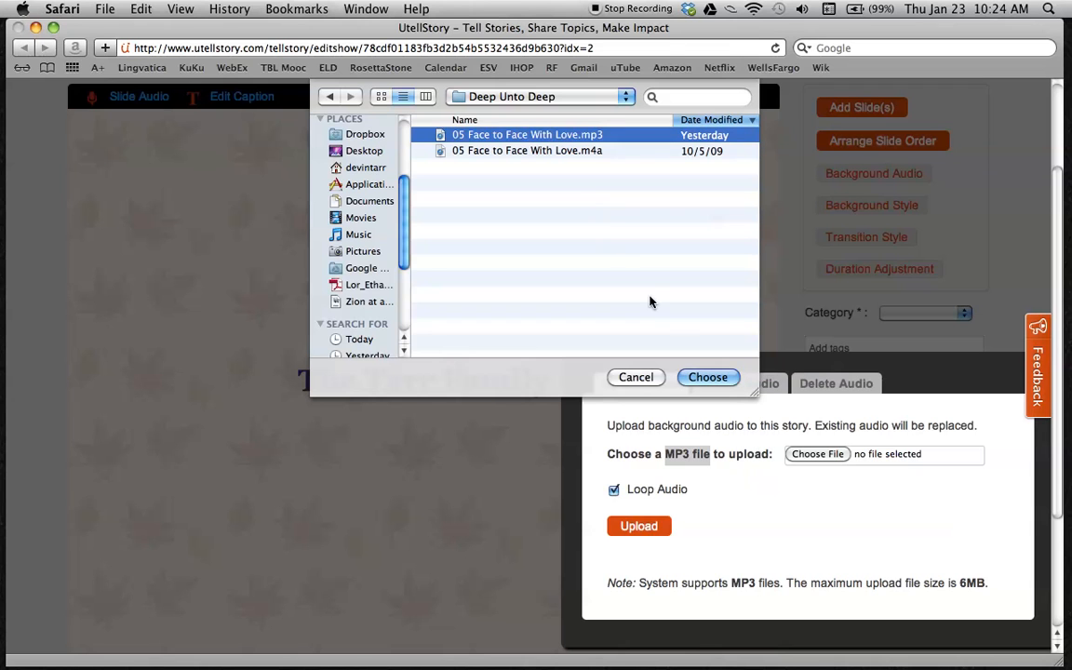
{"action": "left_click", "coordinate": [696, 380]}
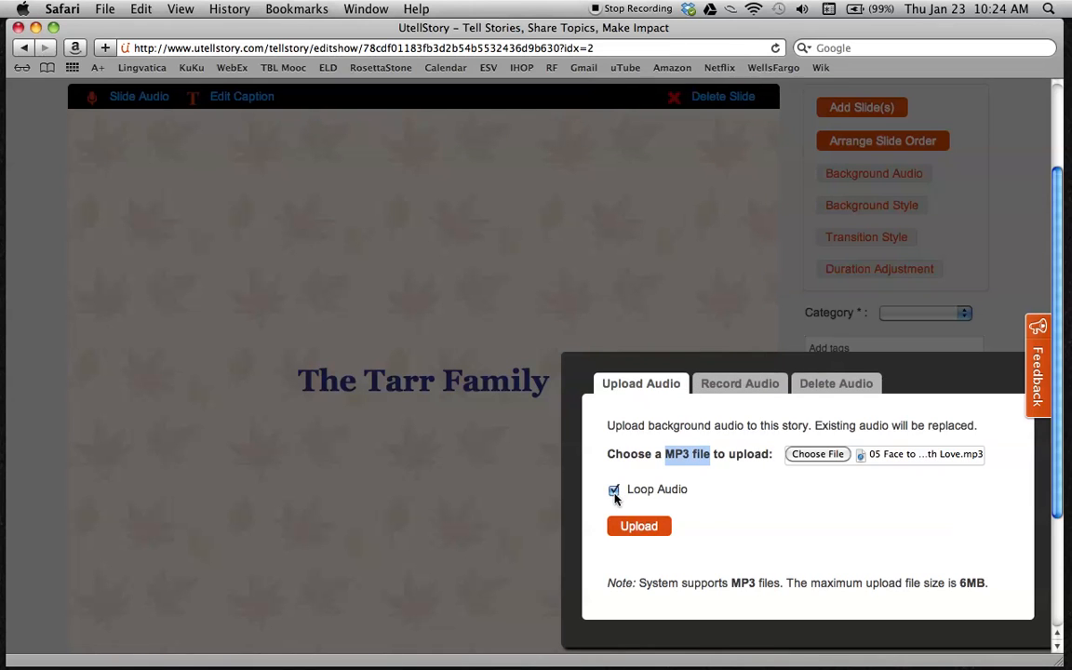
Upload the chosen MP3 as the story's background audio with Loop Audio enabled
{"action": "left_click_drag", "start_coordinate": [626, 490], "coordinate": [688, 491]}
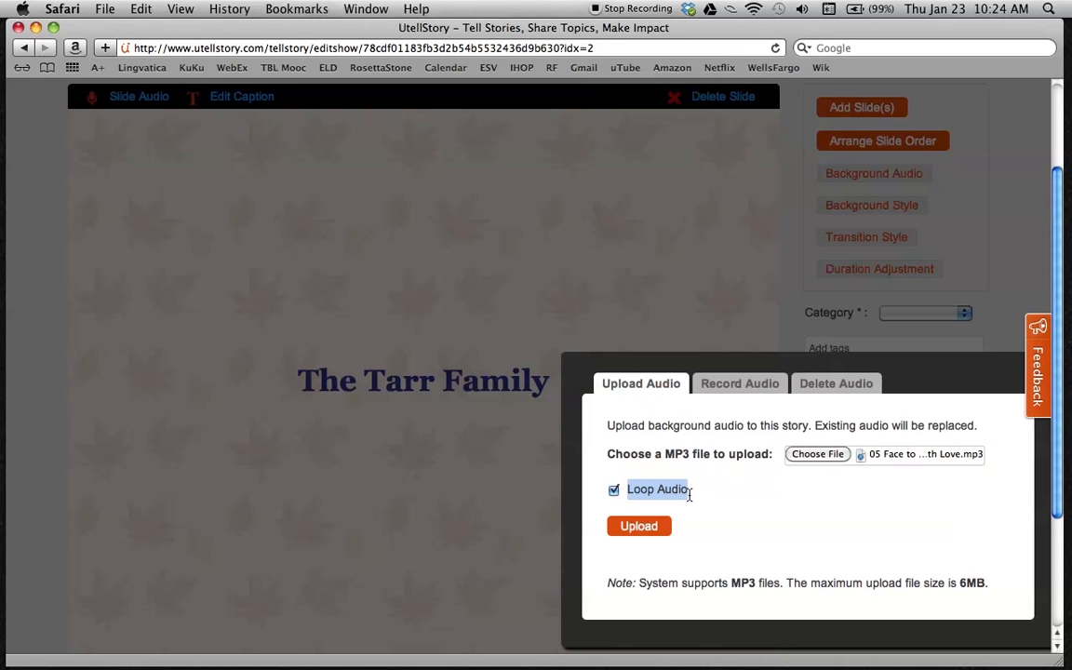
{"action": "left_click", "coordinate": [639, 527]}
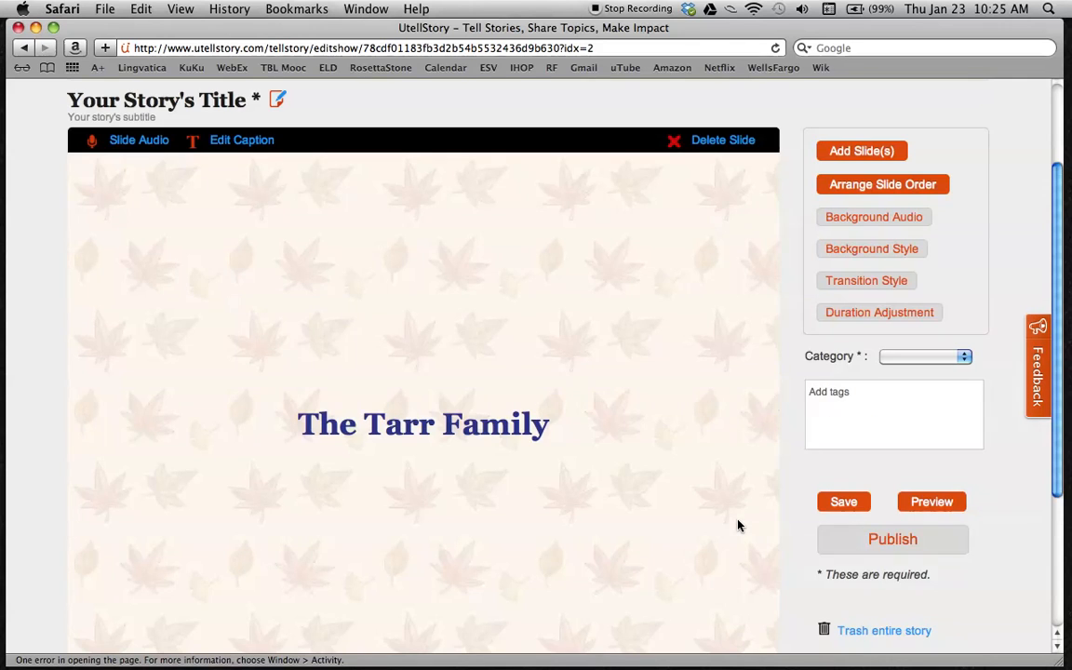
{"action": "scroll", "coordinate": [741, 507], "scroll_direction": "down", "scroll_amount": 2}
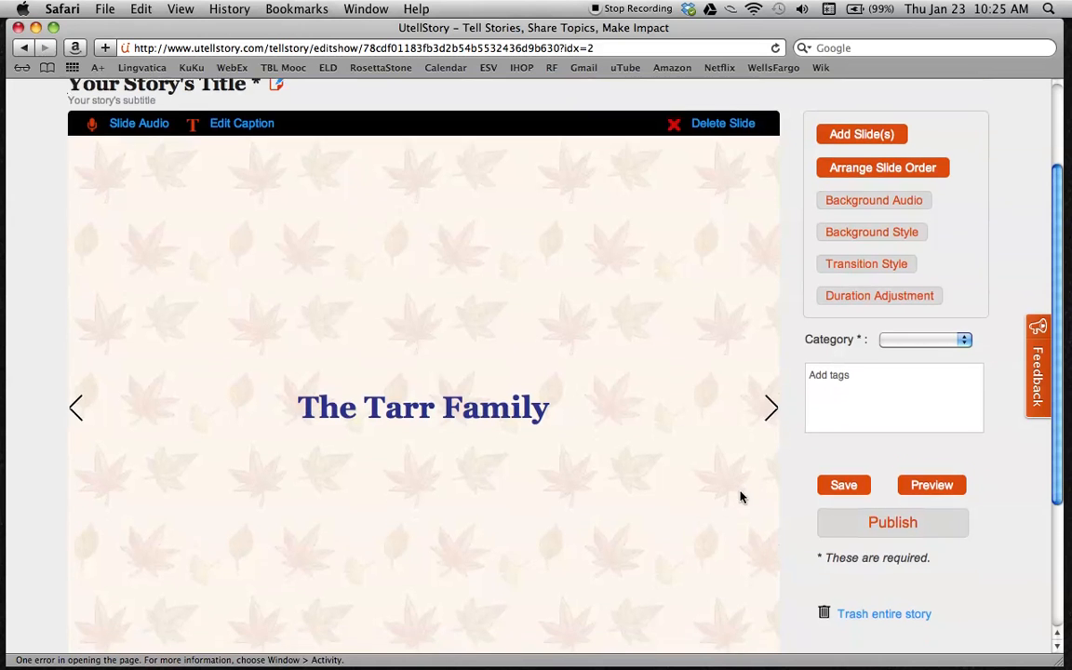
Check the family group photo slide, return to the title text slide and save the story
{"action": "left_click_drag", "start_coordinate": [1060, 298], "coordinate": [1060, 371]}
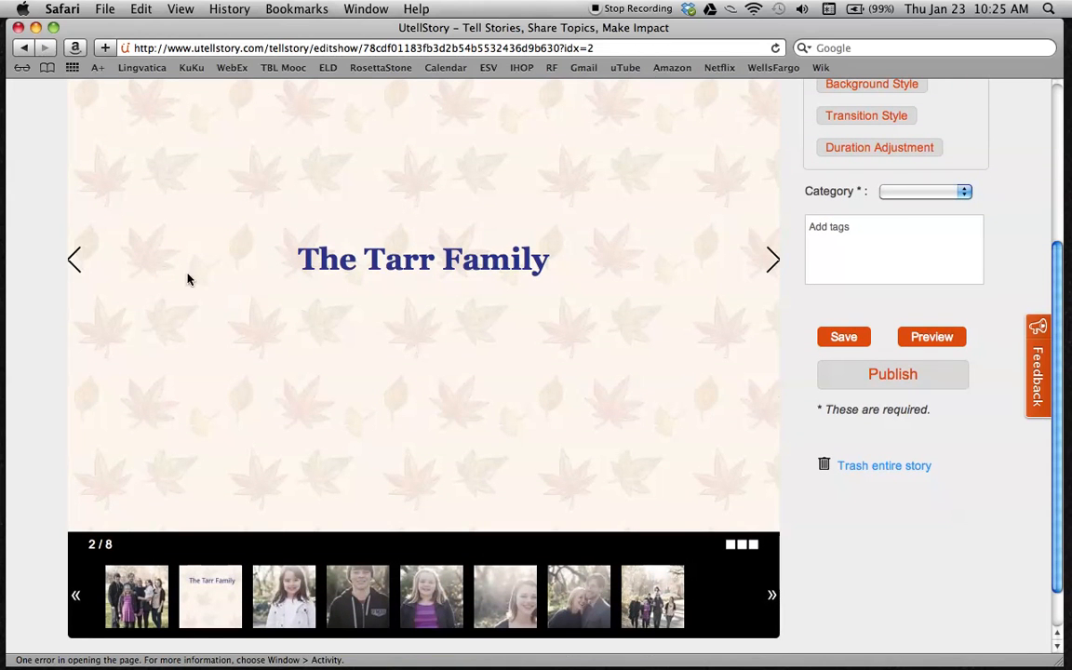
{"action": "left_click", "coordinate": [78, 265]}
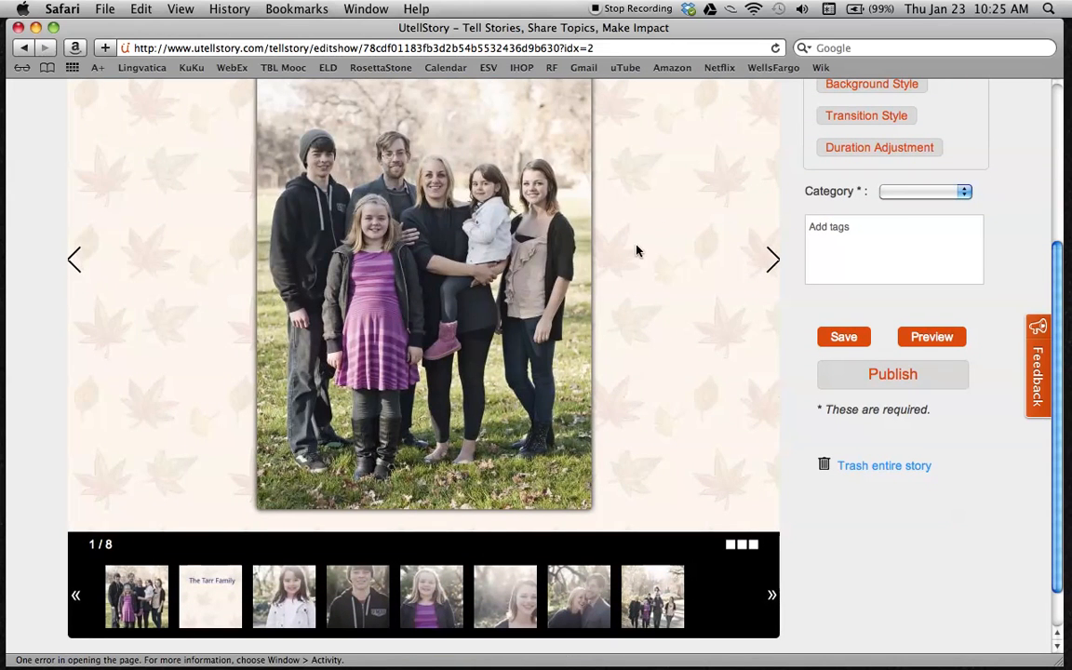
{"action": "left_click", "coordinate": [769, 261]}
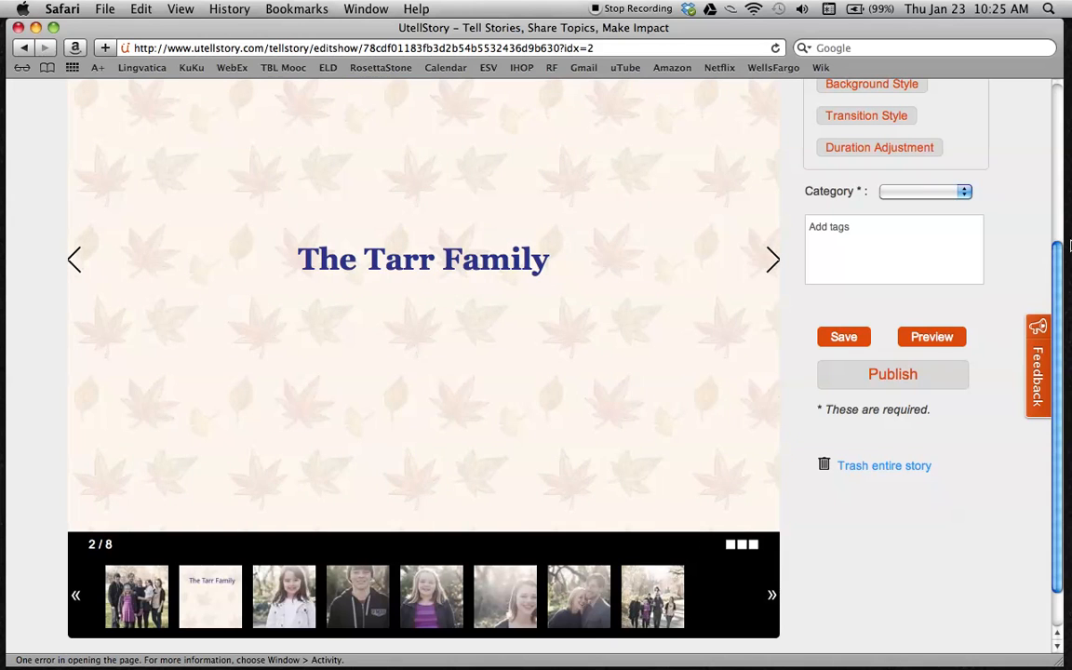
{"action": "left_click_drag", "start_coordinate": [1059, 273], "coordinate": [1056, 165]}
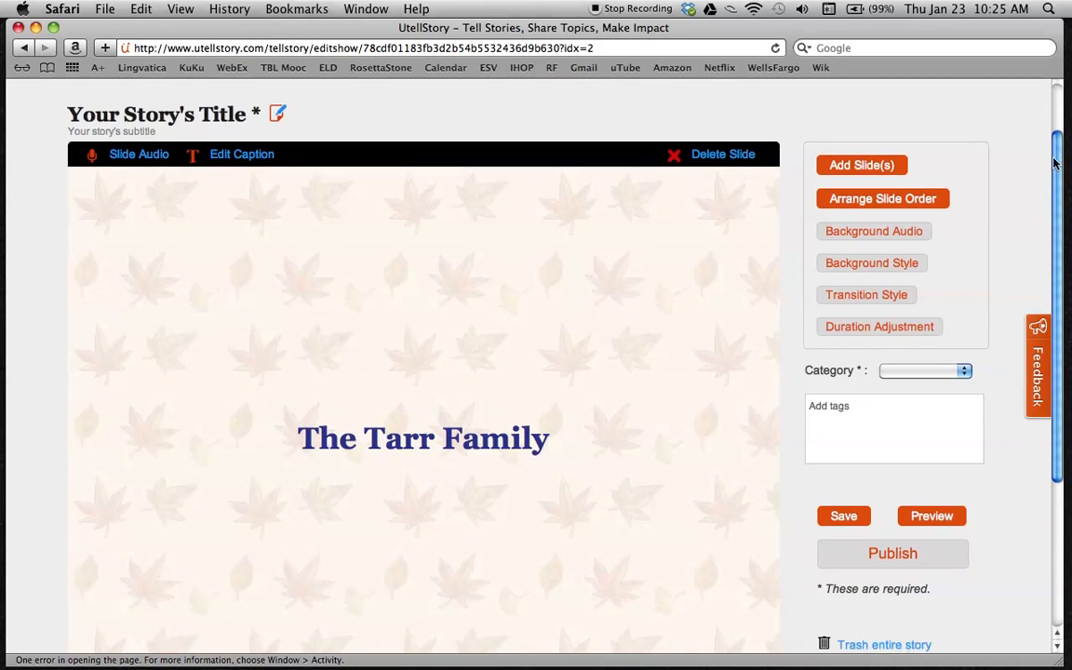
{"action": "left_click", "coordinate": [844, 511]}
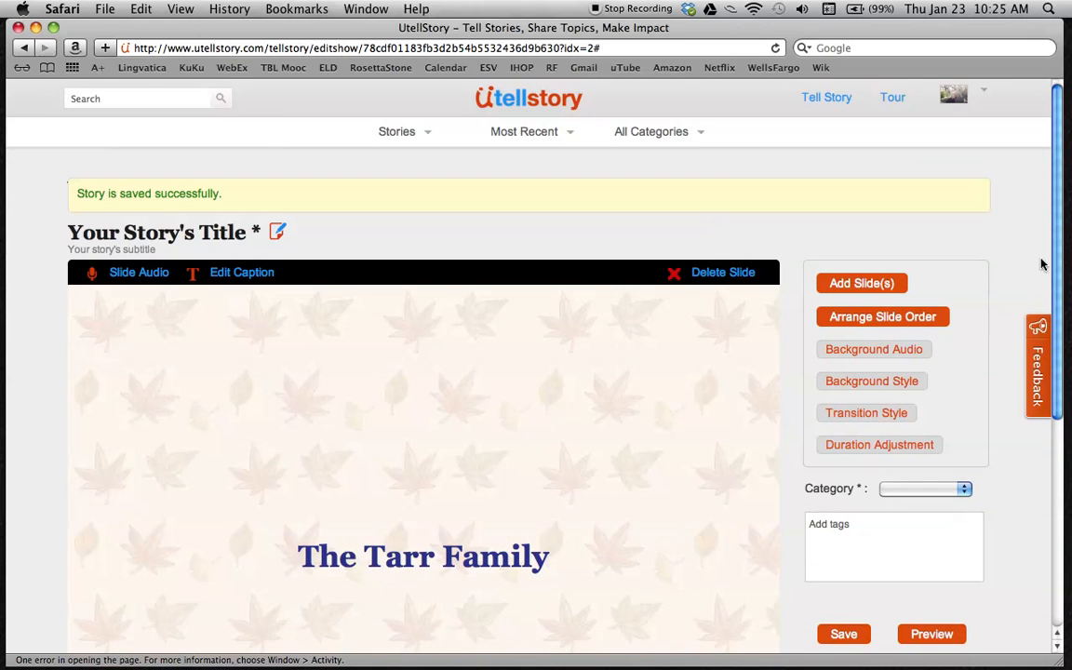
Open the slide order arrangement and move the title text slide to the first position, ahead of the family group photo
{"action": "left_click_drag", "start_coordinate": [1055, 262], "coordinate": [1035, 410]}
{"action": "scroll", "coordinate": [1033, 410], "scroll_direction": "up", "scroll_amount": 5}
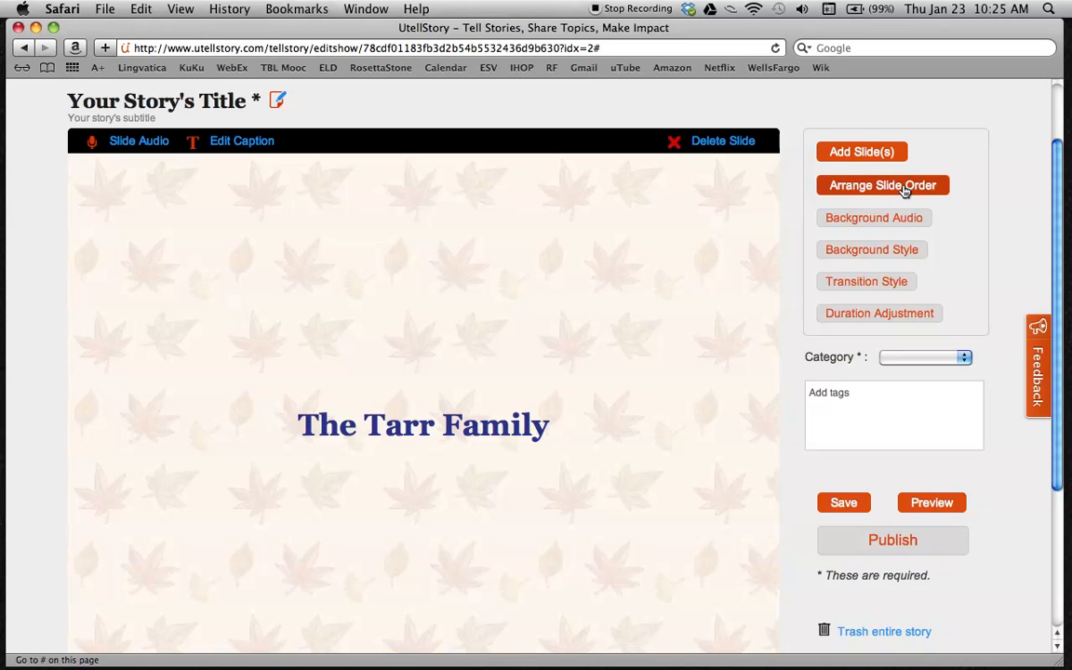
{"action": "left_click", "coordinate": [904, 187]}
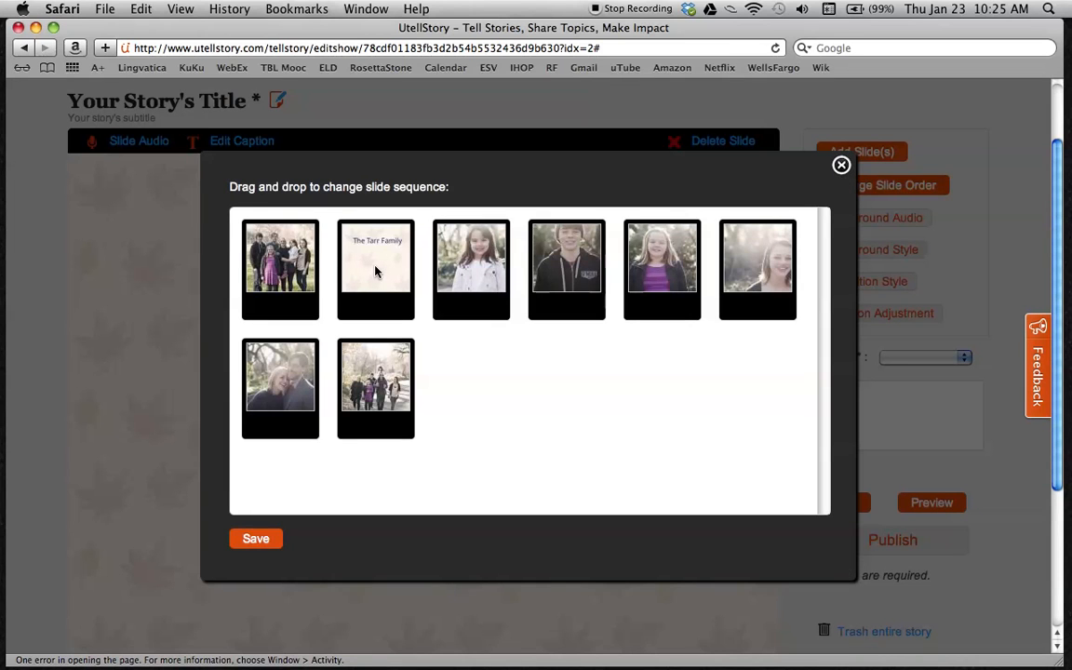
{"action": "left_click", "coordinate": [376, 270]}
{"action": "left_click_drag", "start_coordinate": [376, 271], "coordinate": [278, 269]}
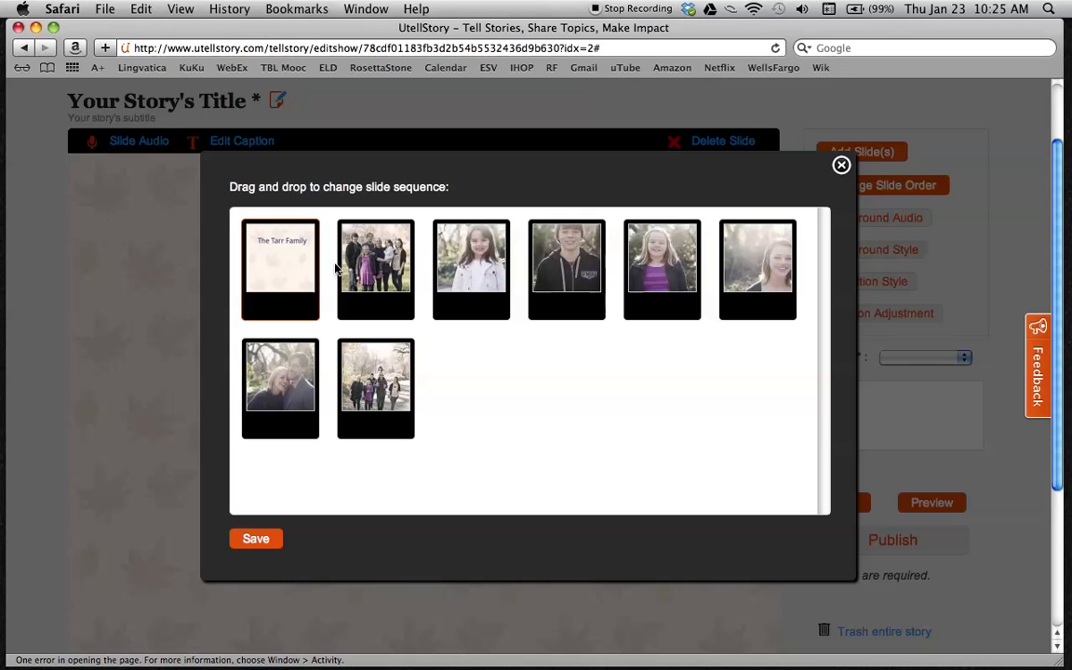
Reorder the photos as couple third, boy fourth, long-haired older girl fifth and girl in purple sixth, and save the slide order
{"action": "left_click_drag", "start_coordinate": [287, 384], "coordinate": [443, 290]}
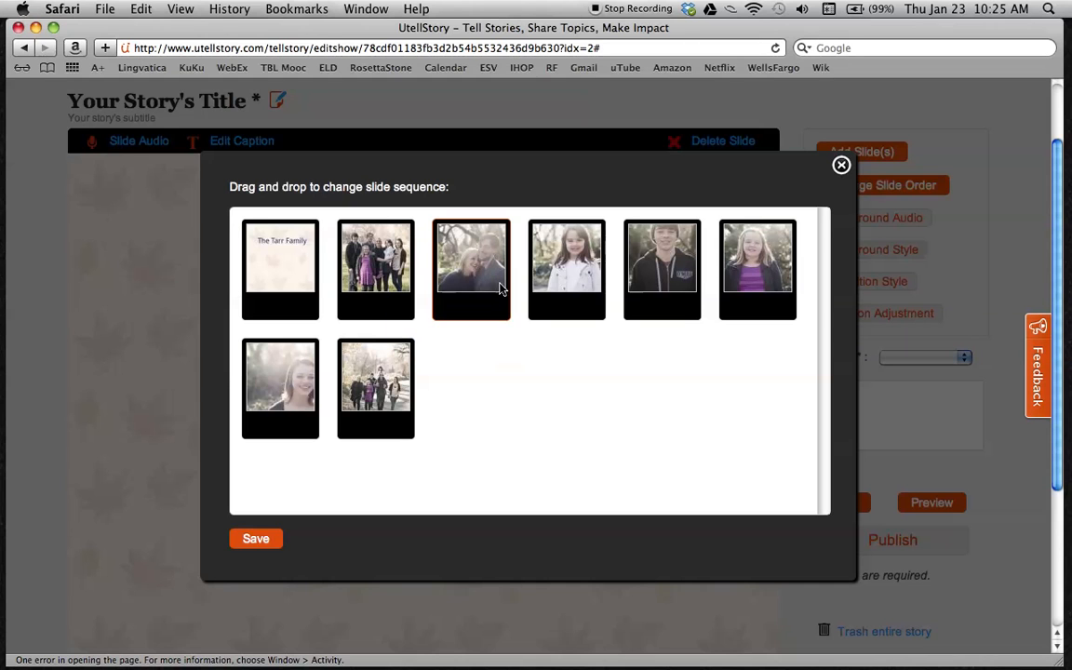
{"action": "left_click_drag", "start_coordinate": [659, 275], "coordinate": [557, 282]}
{"action": "left_click_drag", "start_coordinate": [294, 375], "coordinate": [633, 277]}
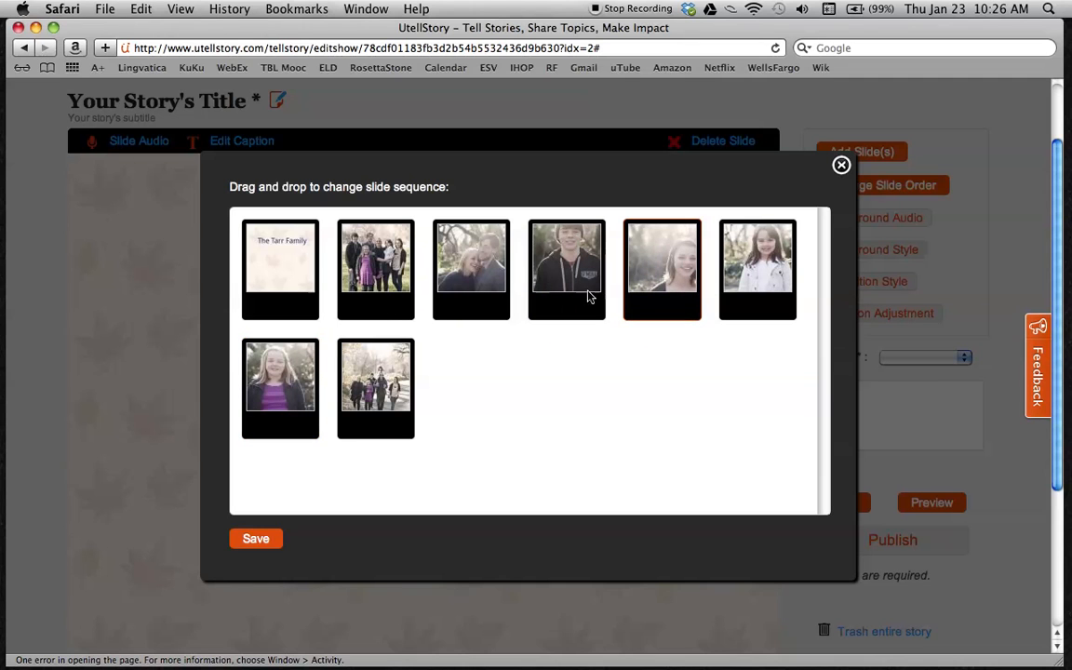
{"action": "left_click_drag", "start_coordinate": [295, 392], "coordinate": [752, 294]}
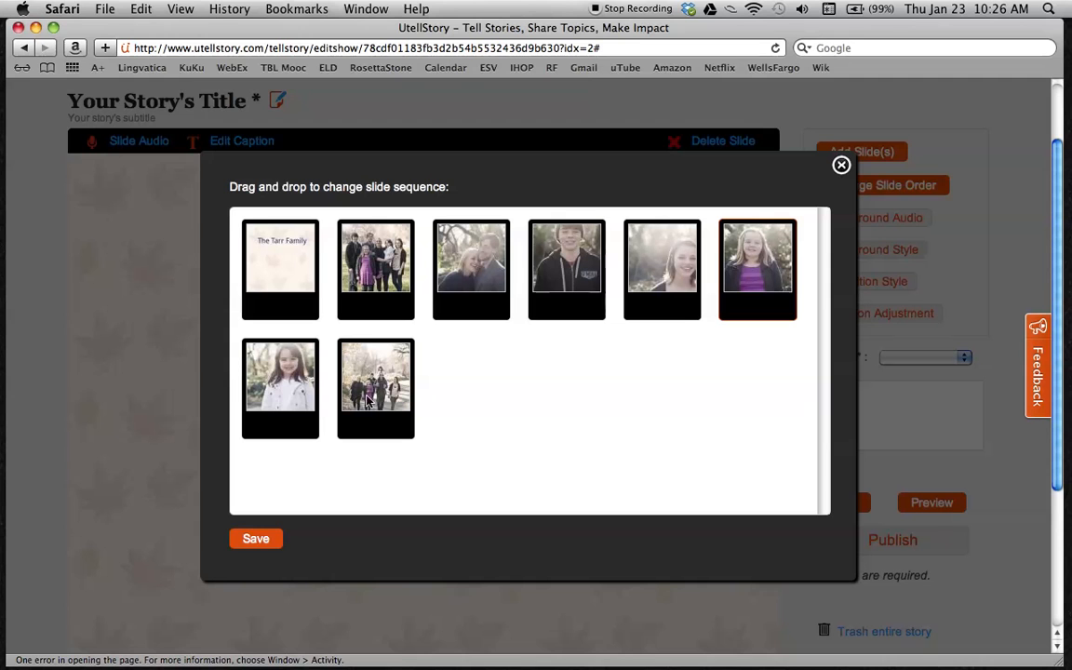
{"action": "left_click", "coordinate": [256, 540]}
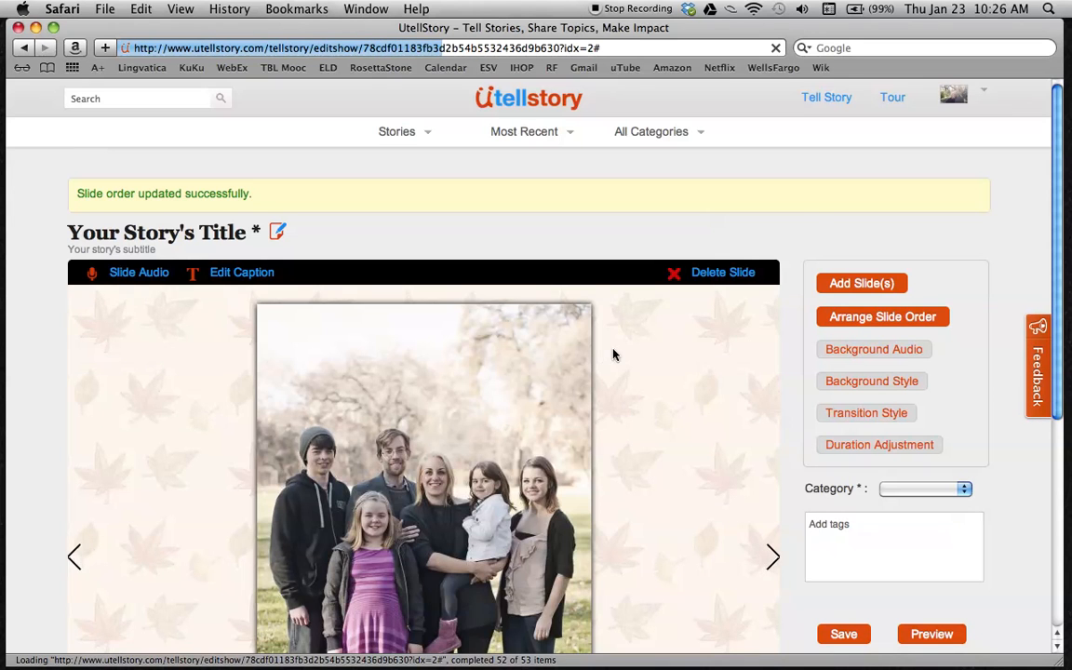
Check the new slide order in the thumbnails and the background audio control beneath the family group photo slide
{"action": "scroll", "coordinate": [1011, 240], "scroll_direction": "down", "scroll_amount": 2}
{"action": "scroll", "coordinate": [1028, 237], "scroll_direction": "down", "scroll_amount": 1}
{"action": "left_click_drag", "start_coordinate": [1057, 231], "coordinate": [1052, 315]}
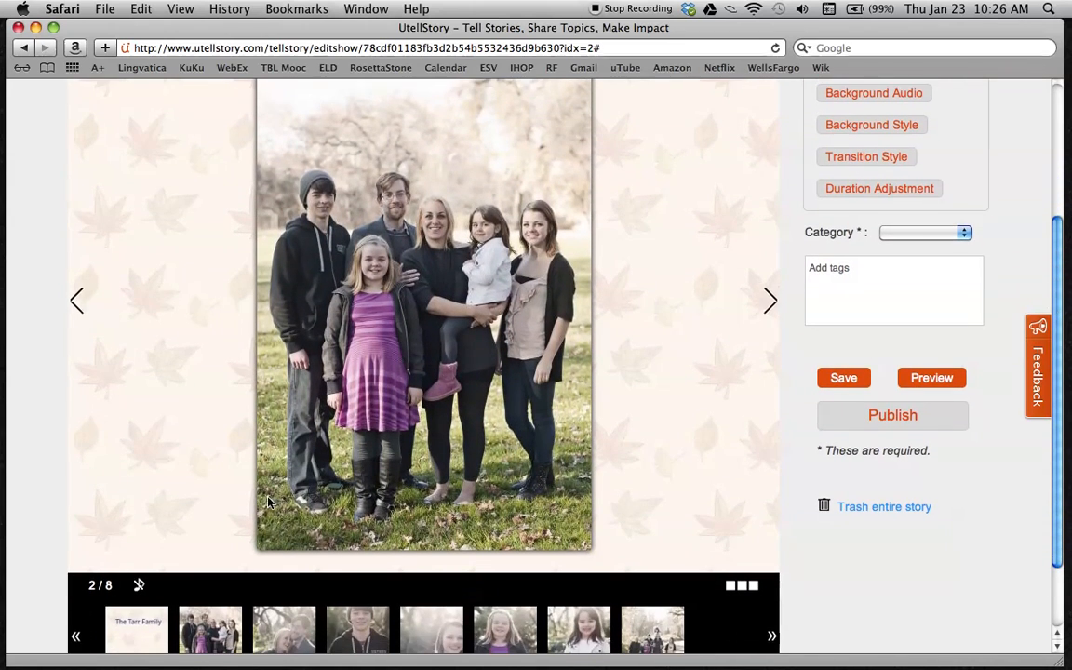
{"action": "left_click", "coordinate": [140, 589]}
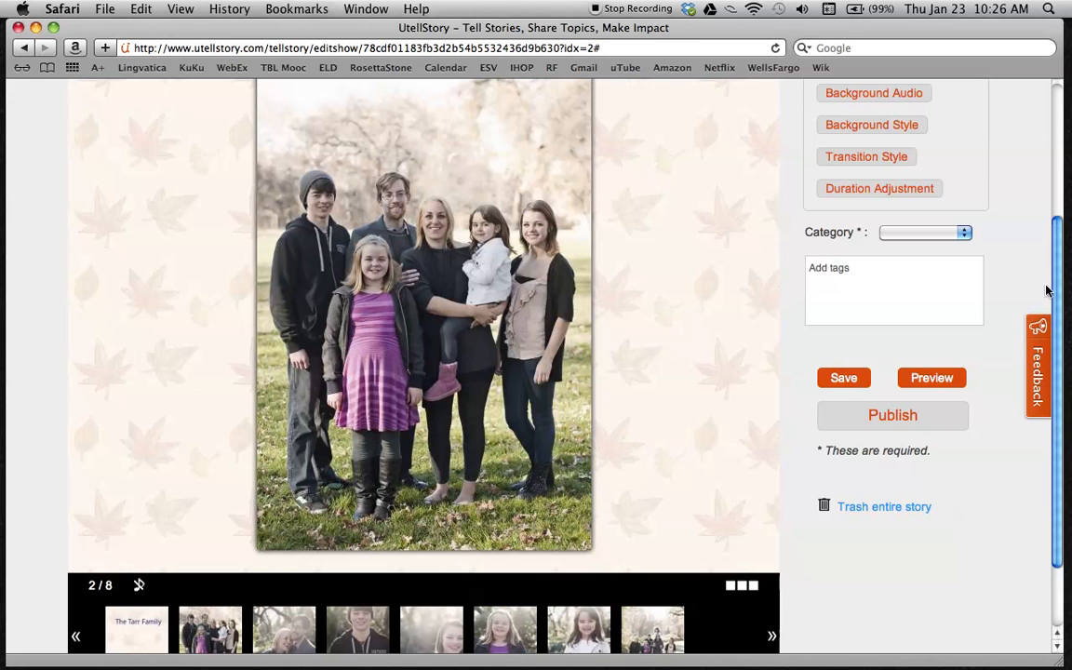
{"action": "left_click_drag", "start_coordinate": [1053, 279], "coordinate": [1052, 213]}
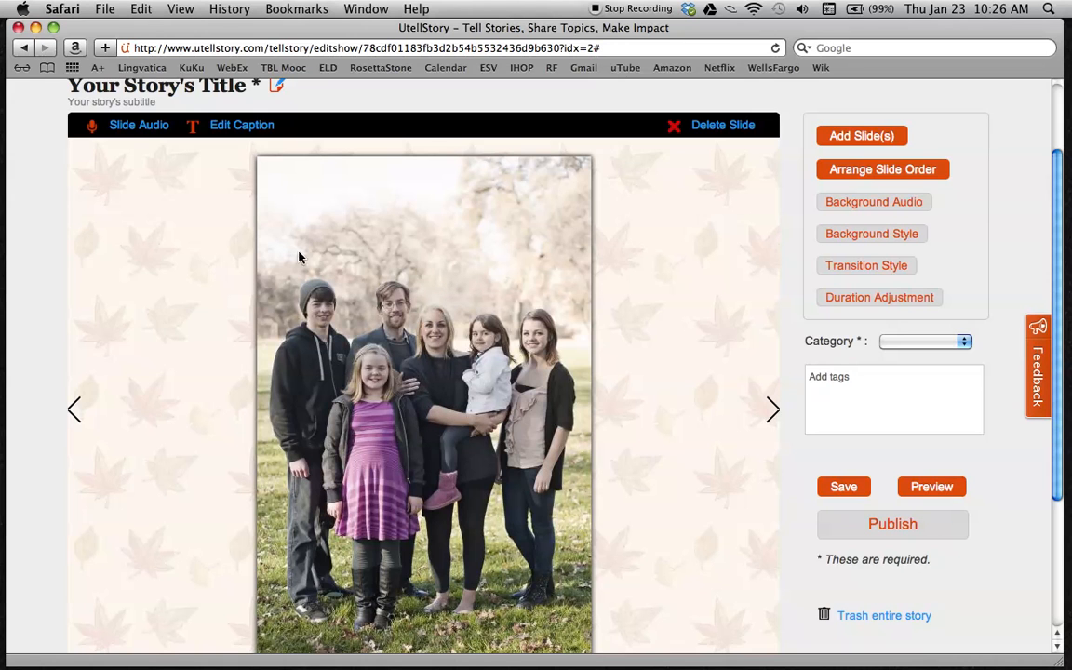
Record about 14 seconds of slide audio for the family group photo, allowing microphone access, and insert it
{"action": "left_click", "coordinate": [148, 131]}
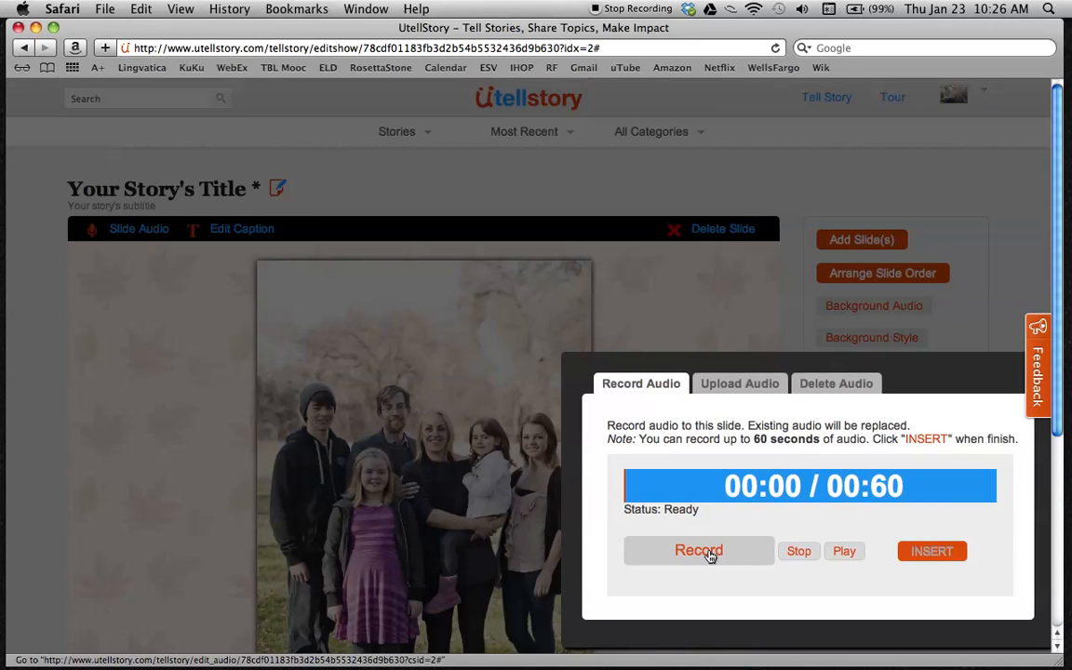
{"action": "left_click", "coordinate": [709, 554]}
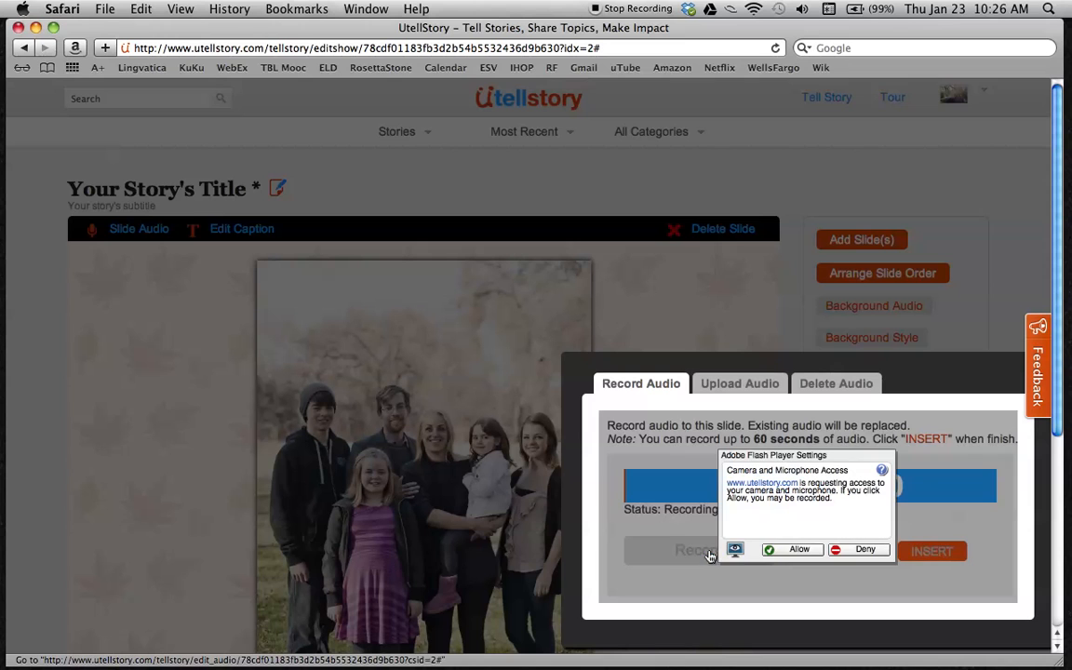
{"action": "left_click", "coordinate": [779, 551]}
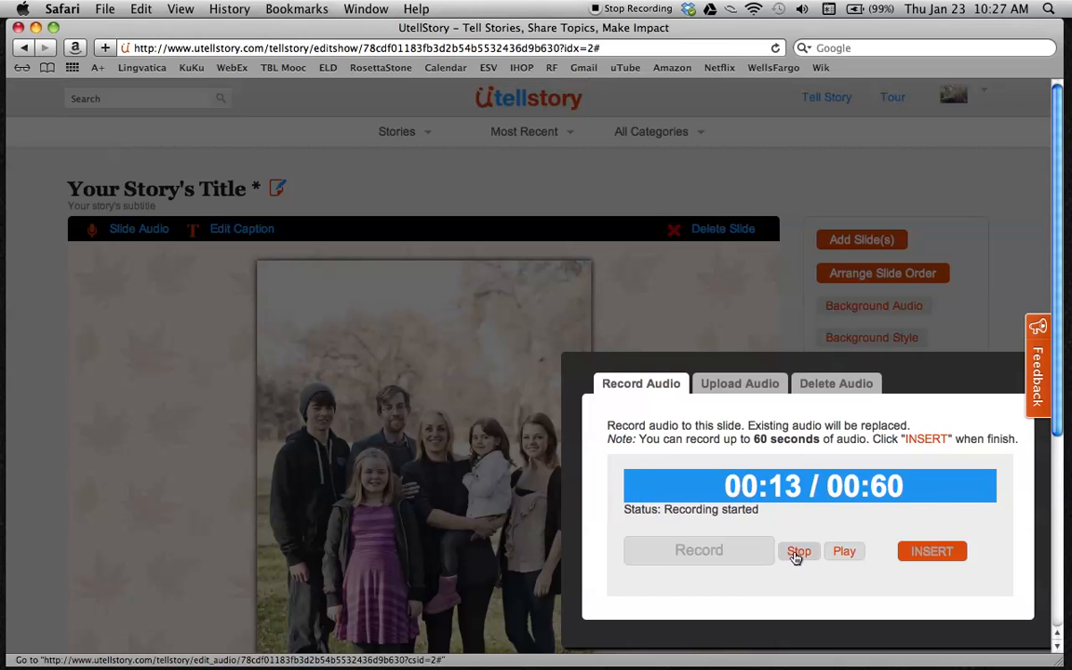
{"action": "left_click", "coordinate": [795, 554]}
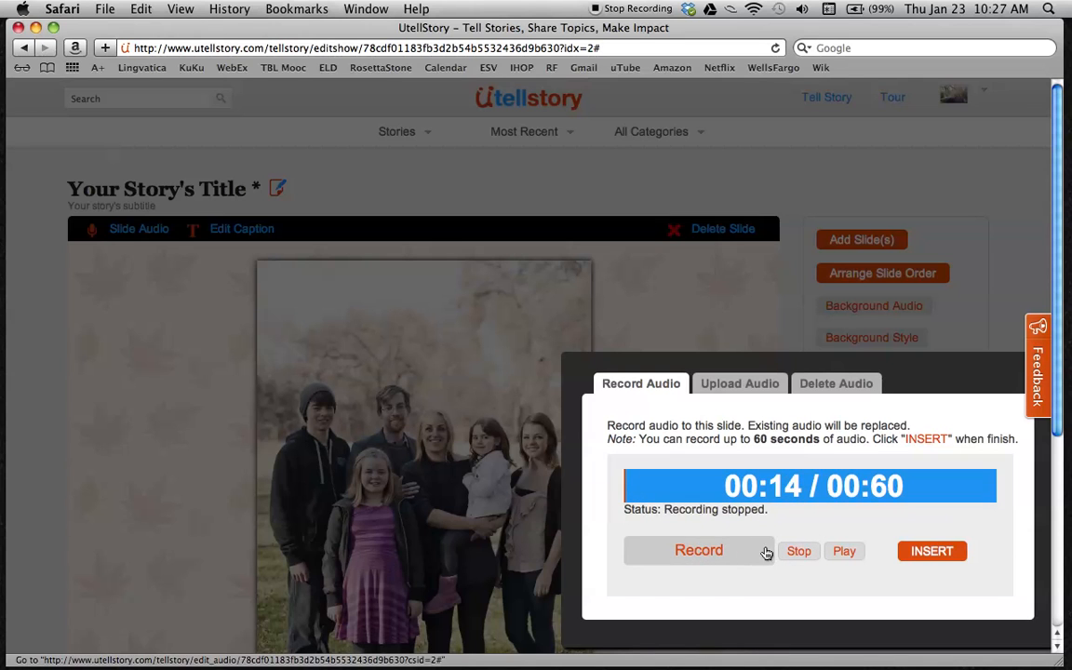
{"action": "left_click", "coordinate": [932, 551]}
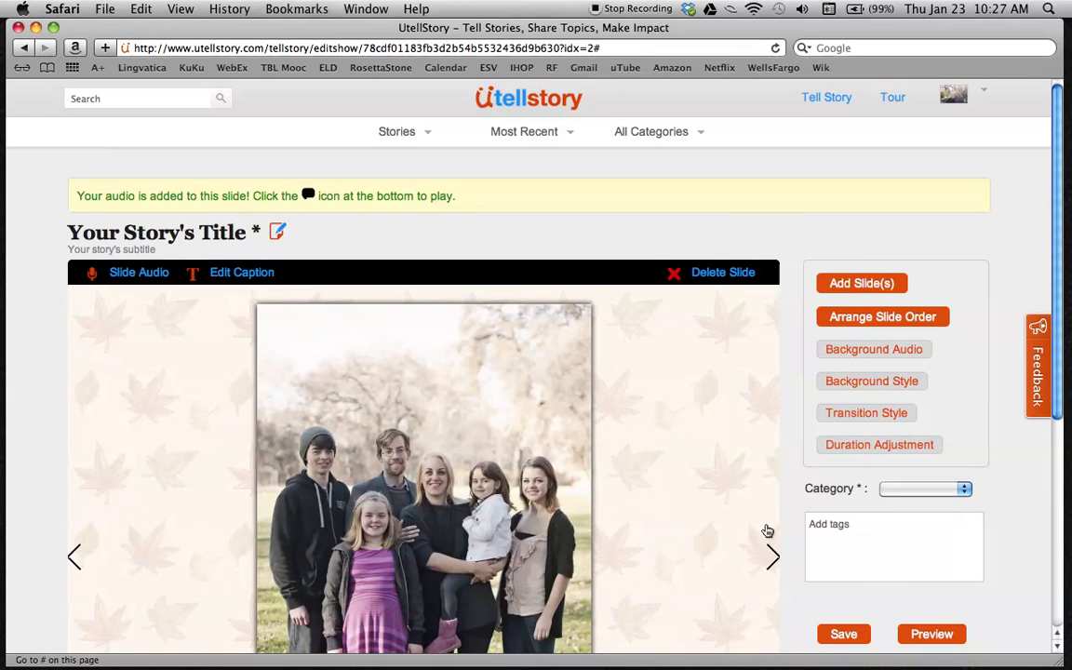
Record and insert about 25 seconds of slide audio on the couple photo slide and advance to the boy's photo slide
{"action": "left_click", "coordinate": [770, 555]}
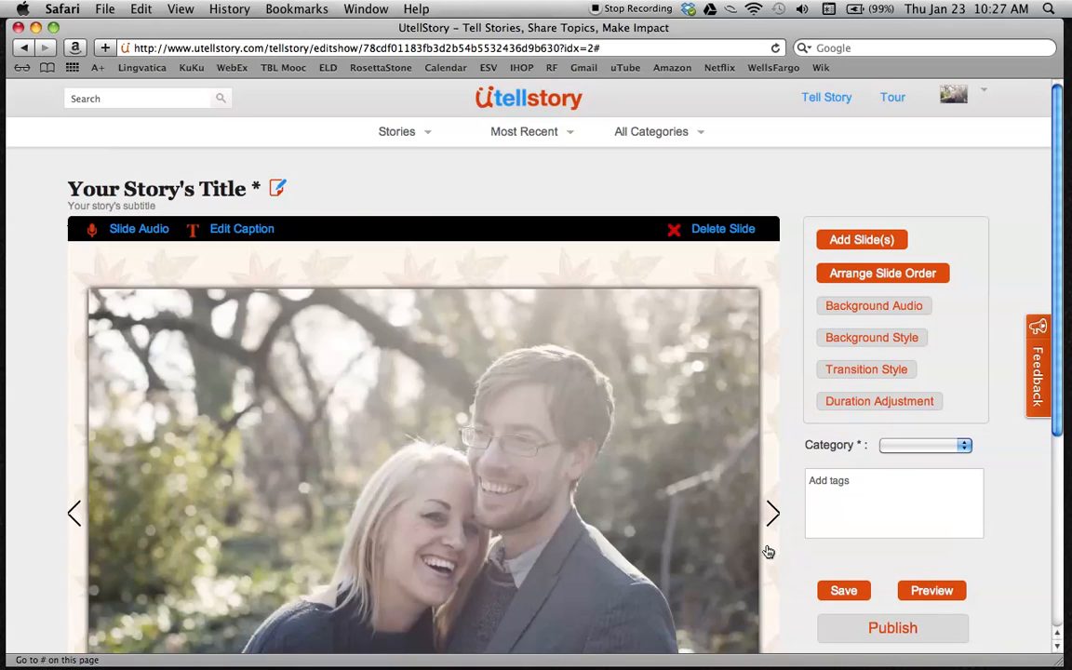
{"action": "left_click", "coordinate": [136, 236]}
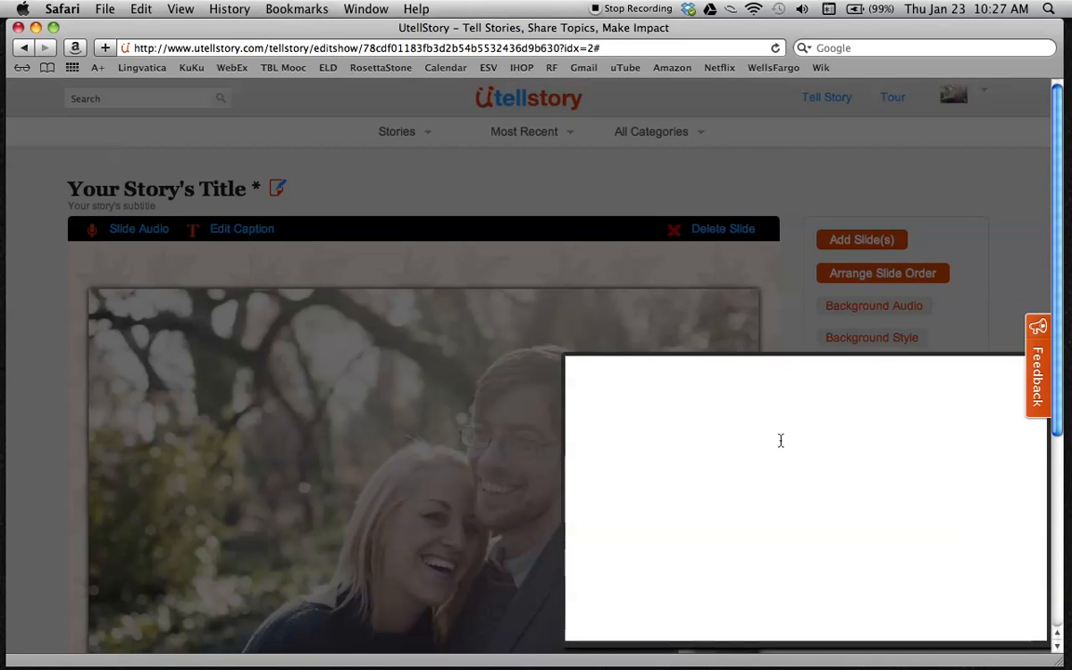
{"action": "left_click", "coordinate": [700, 551]}
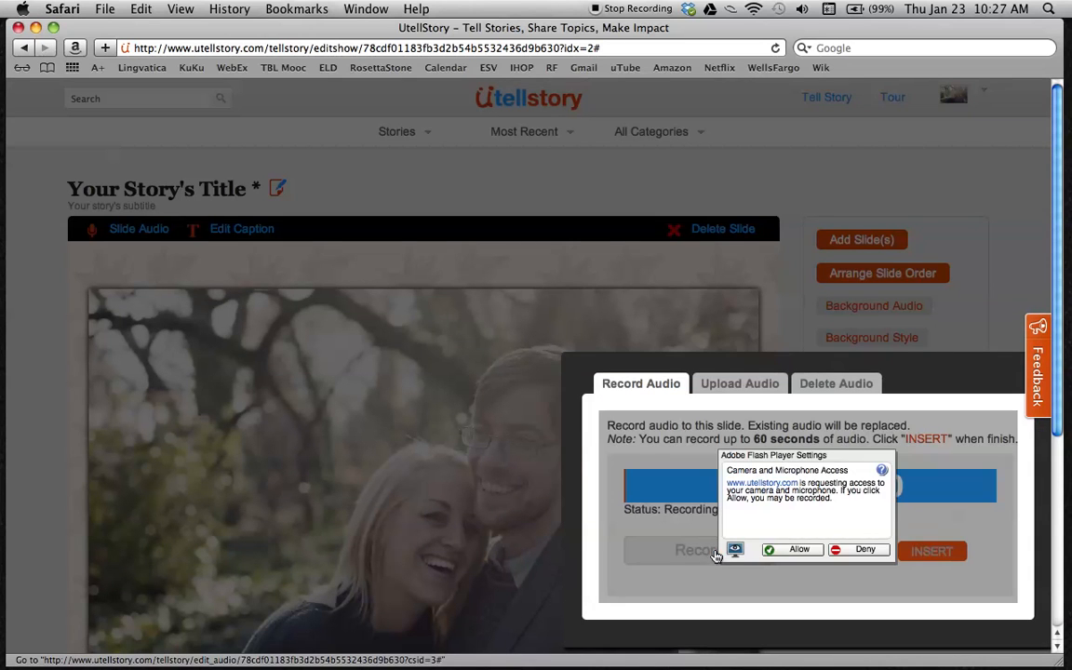
{"action": "left_click", "coordinate": [795, 551]}
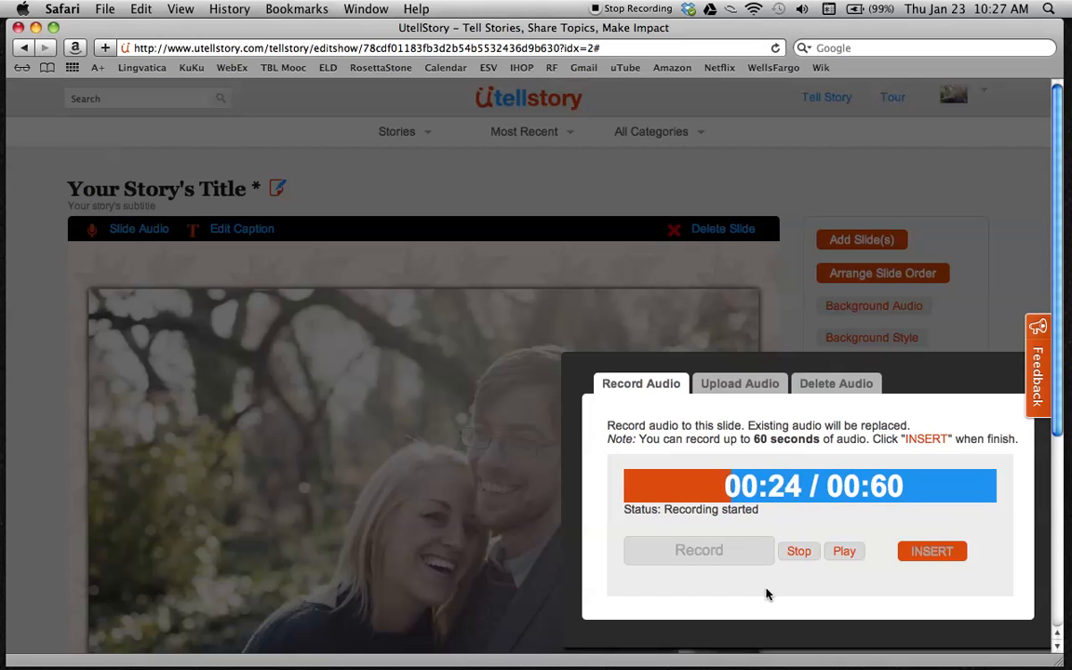
{"action": "left_click", "coordinate": [800, 559]}
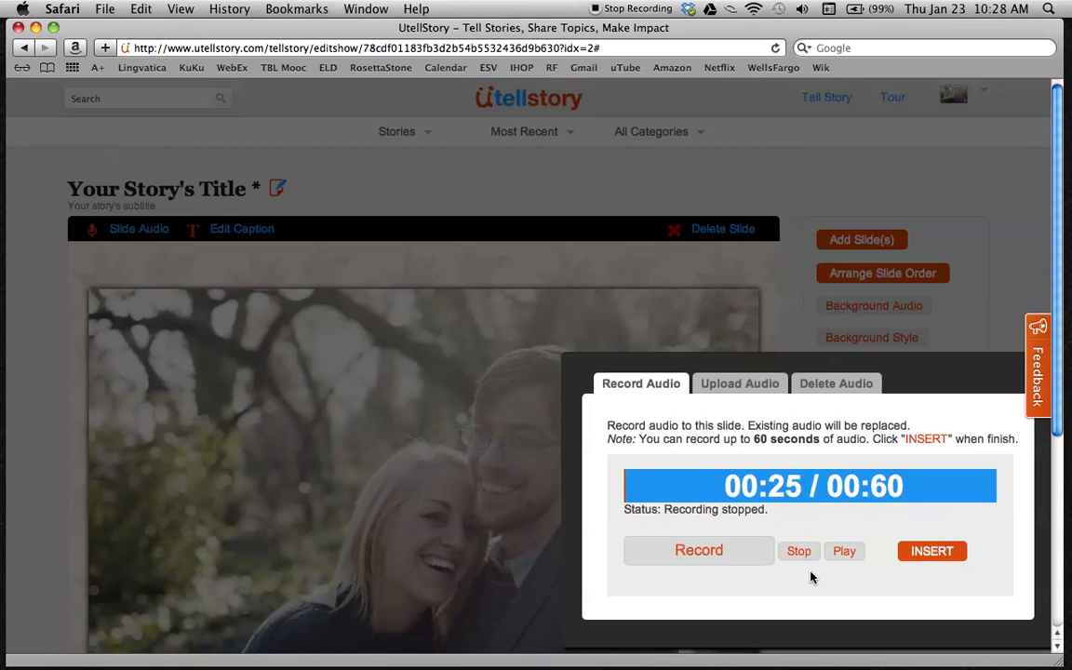
{"action": "left_click", "coordinate": [919, 553]}
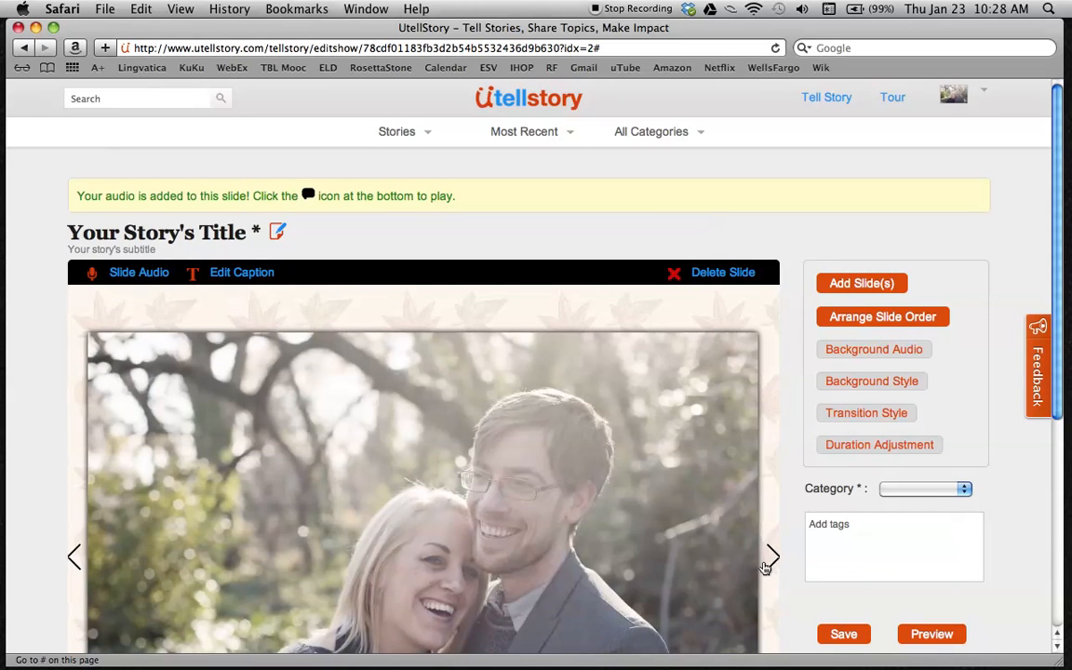
{"action": "left_click", "coordinate": [765, 564]}
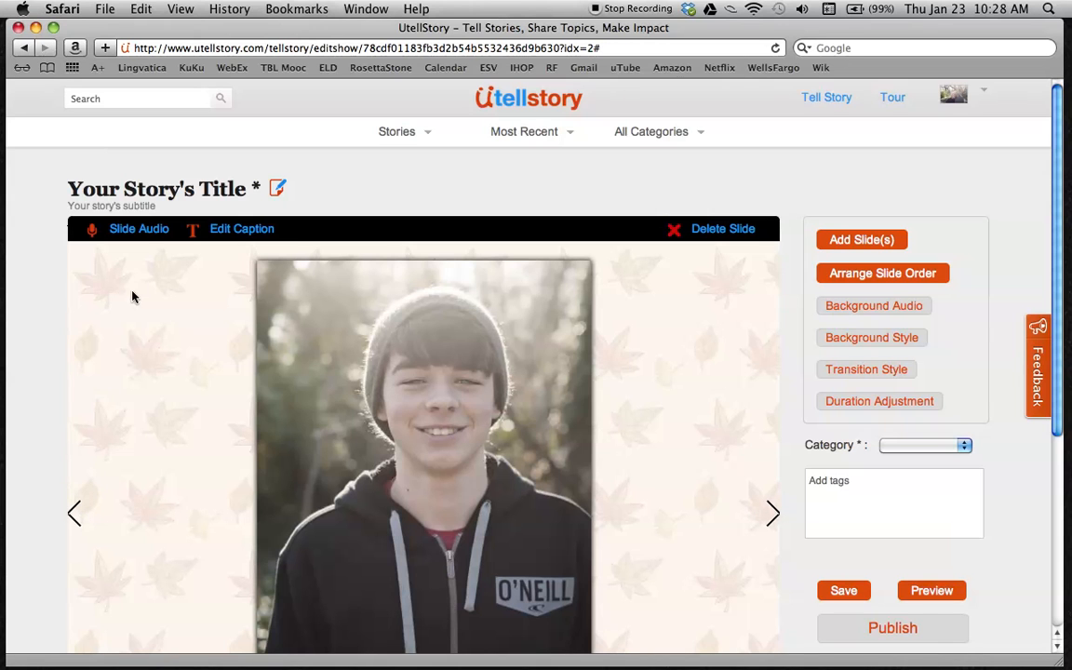
Try to record about 17 seconds of slide audio for the boy's photo and insert it
{"action": "left_click", "coordinate": [139, 233]}
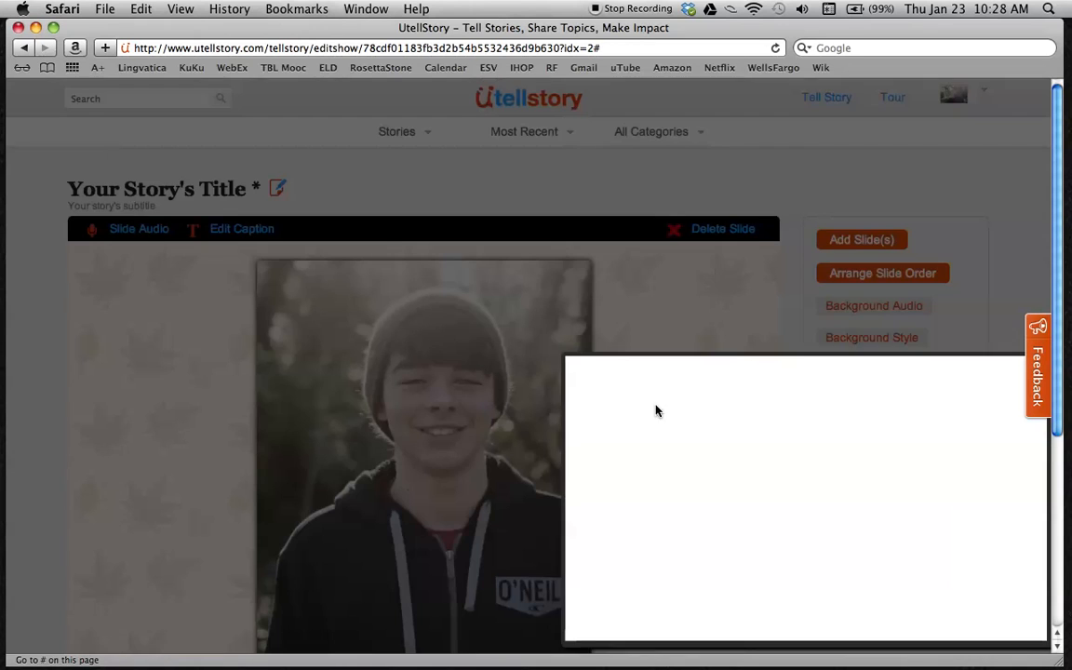
{"action": "left_click", "coordinate": [734, 552]}
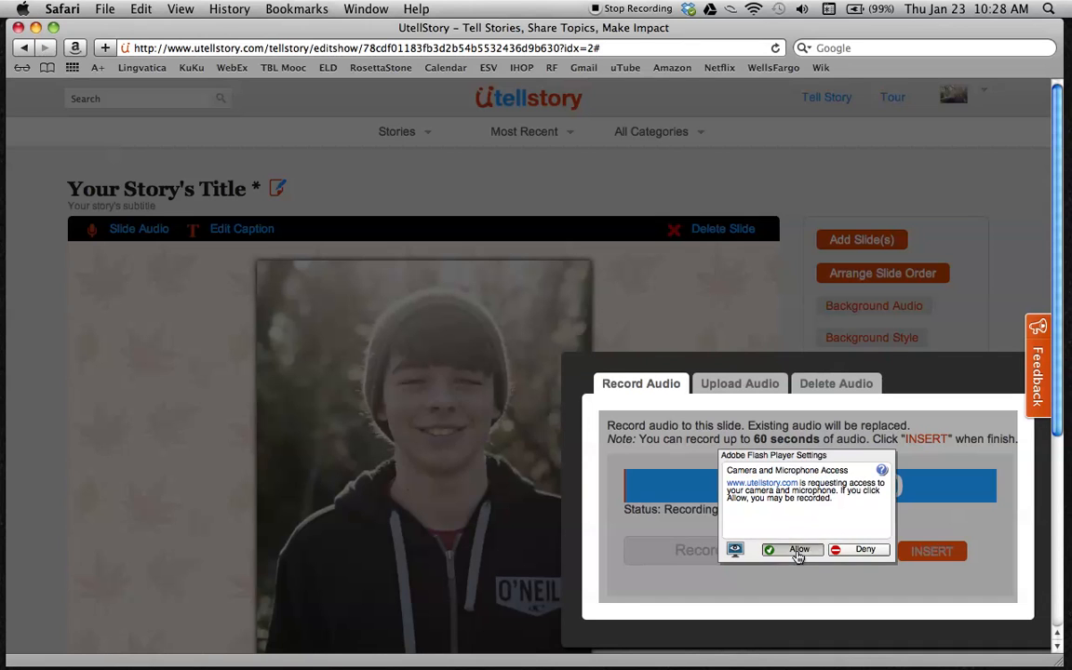
{"action": "left_click", "coordinate": [798, 550]}
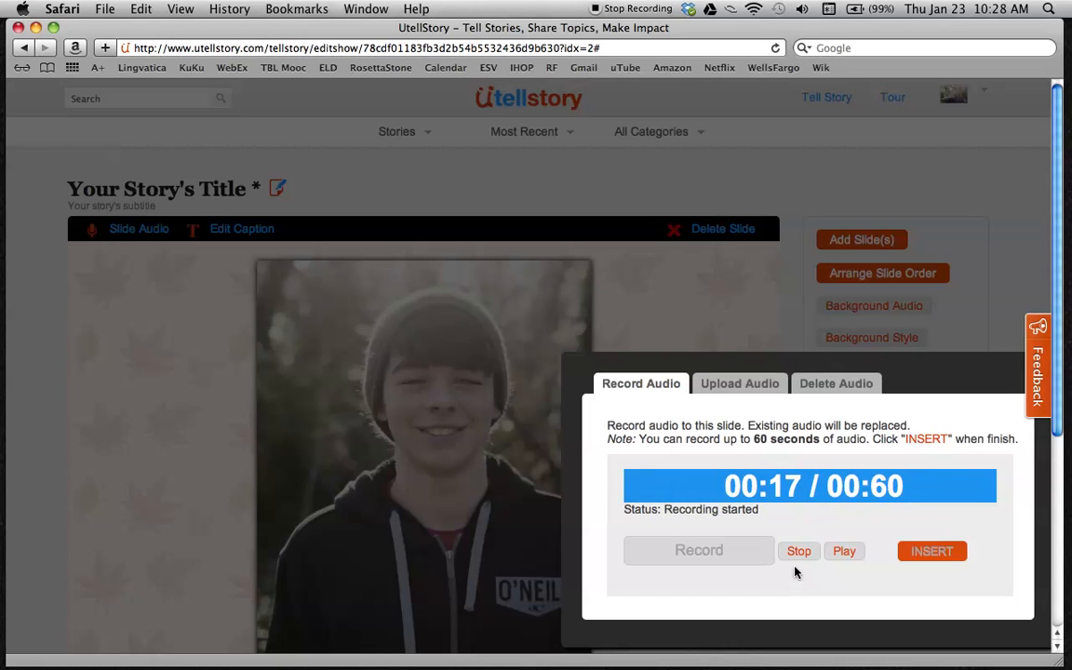
{"action": "left_click", "coordinate": [800, 554]}
{"action": "left_click", "coordinate": [914, 556]}
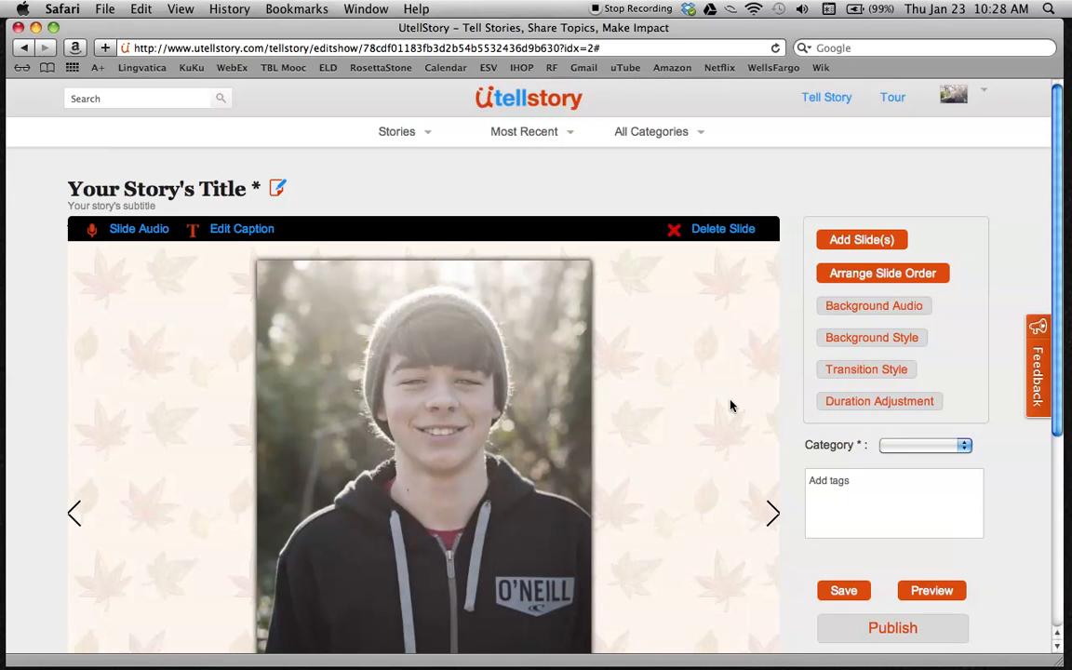
Record a new slide audio of about 14 seconds for the boy's photo, allowing microphone access, and insert it
{"action": "left_click", "coordinate": [140, 229]}
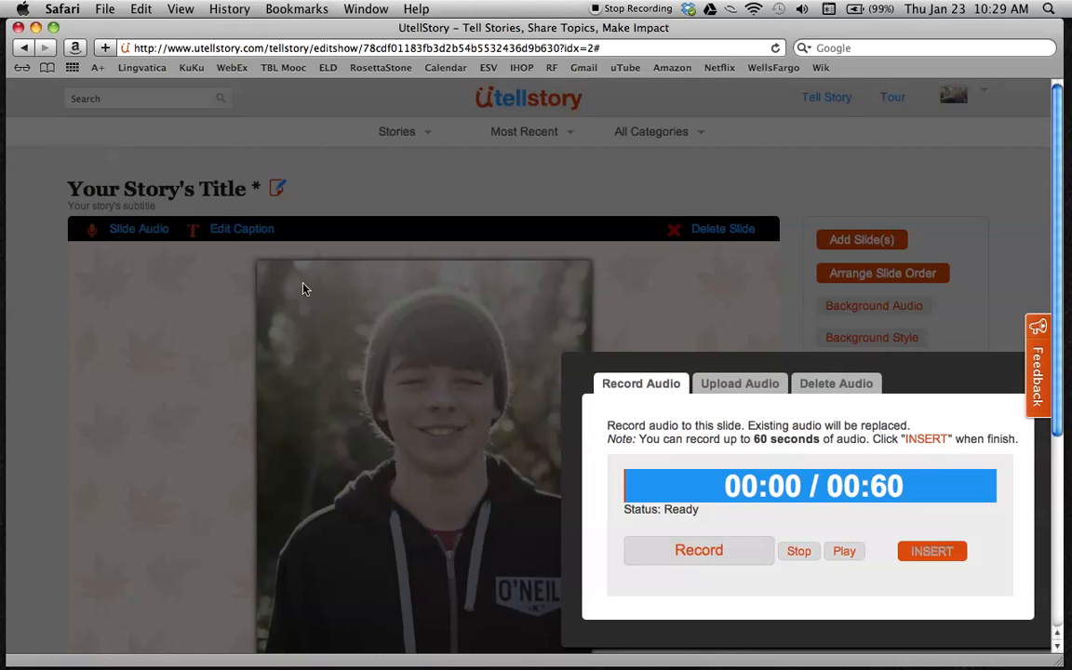
{"action": "left_click", "coordinate": [720, 551]}
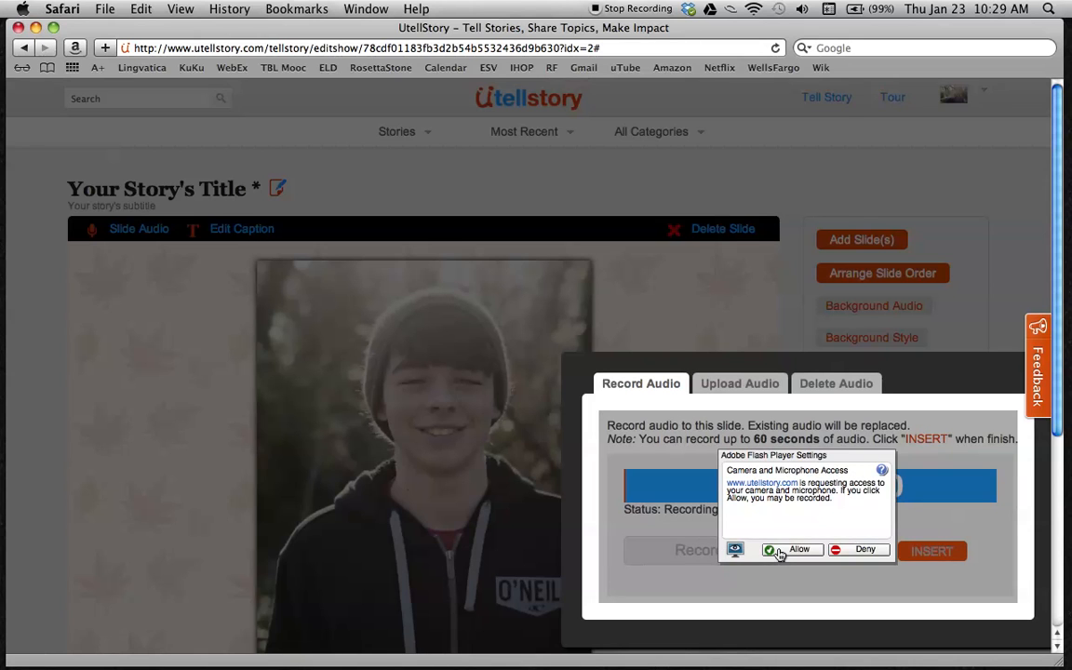
{"action": "left_click", "coordinate": [787, 551]}
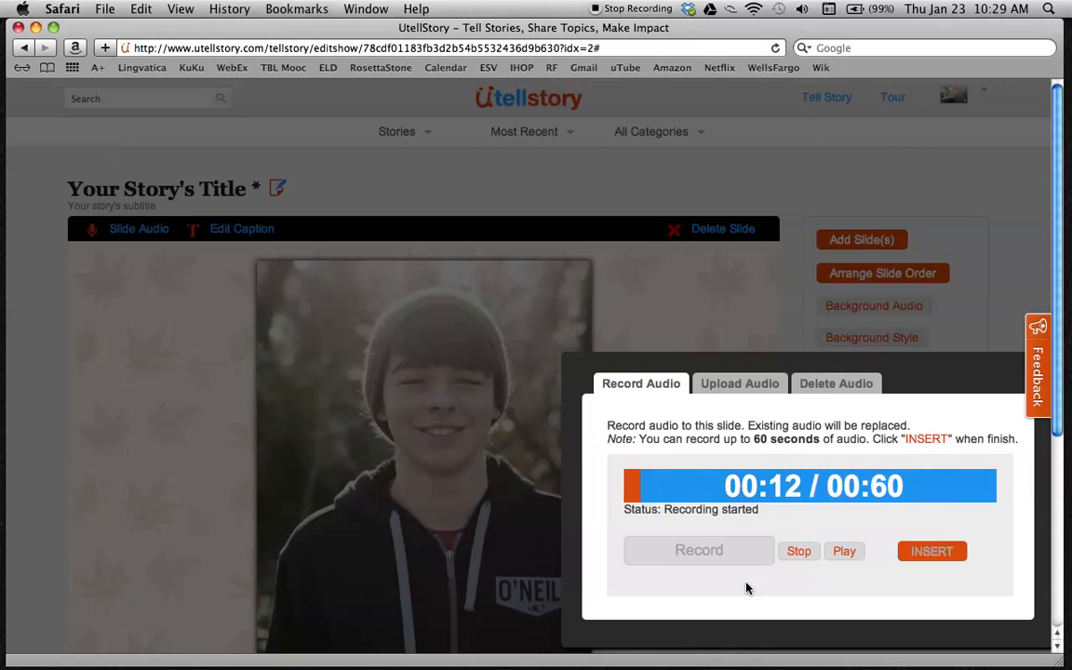
{"action": "left_click", "coordinate": [802, 551]}
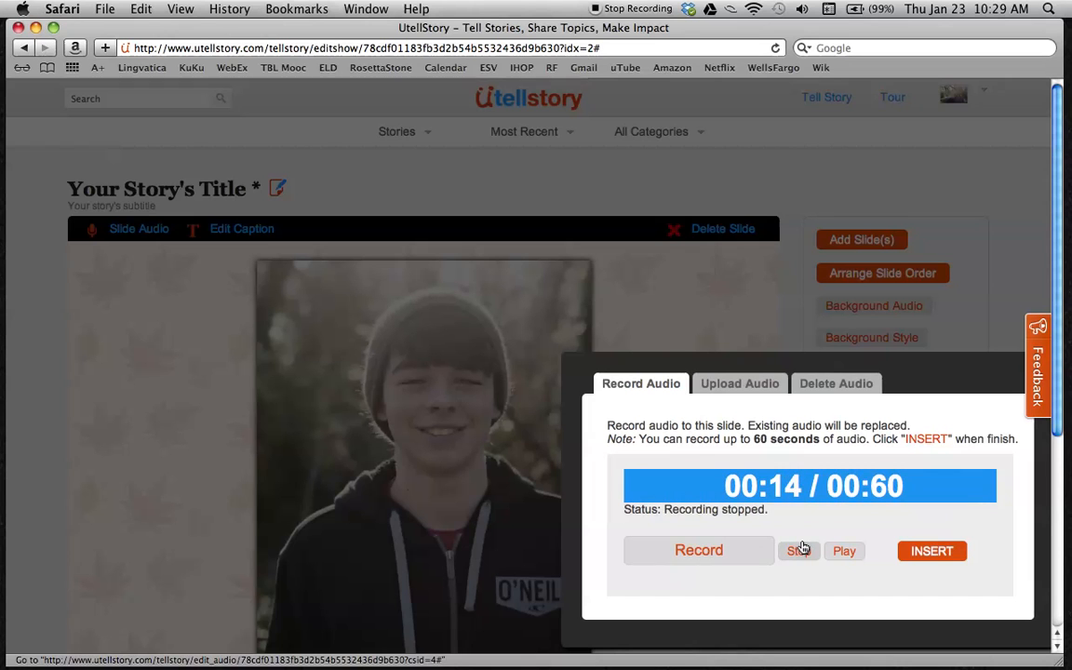
{"action": "left_click", "coordinate": [928, 552]}
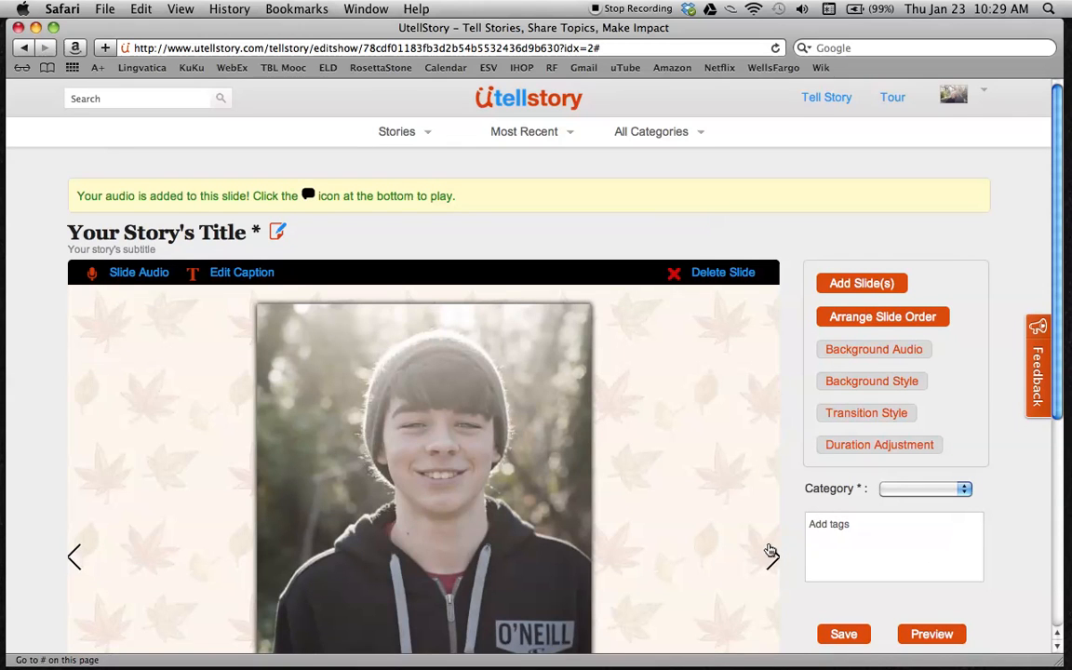
Advance to the older girl's photo slide, record about 13 seconds of slide audio with microphone access allowed, and insert it
{"action": "left_click", "coordinate": [772, 554]}
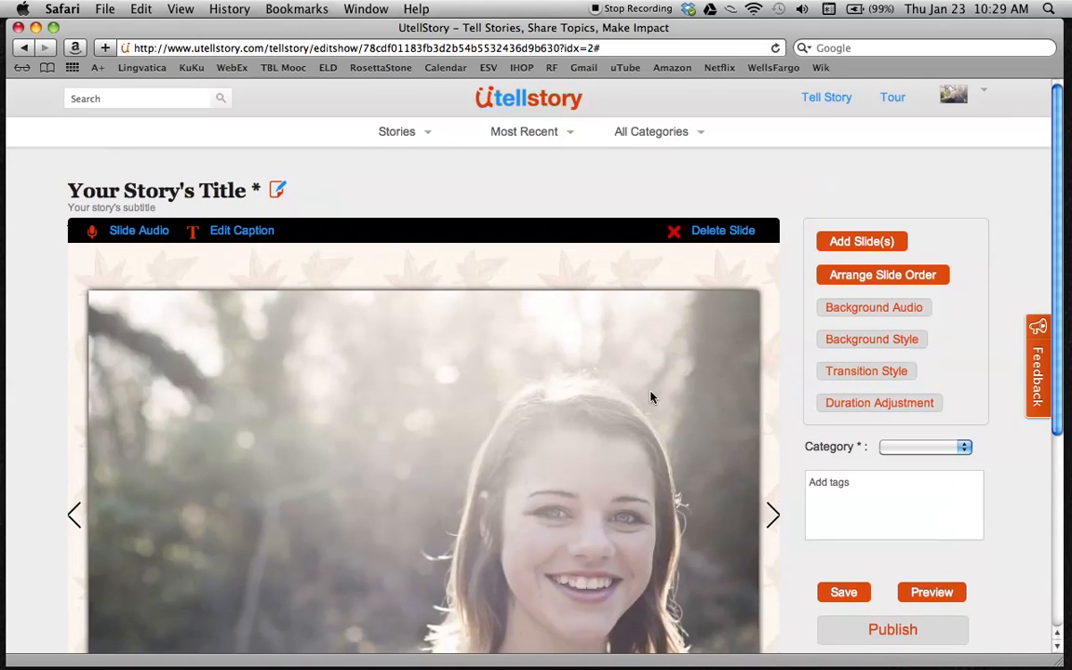
{"action": "left_click", "coordinate": [146, 232]}
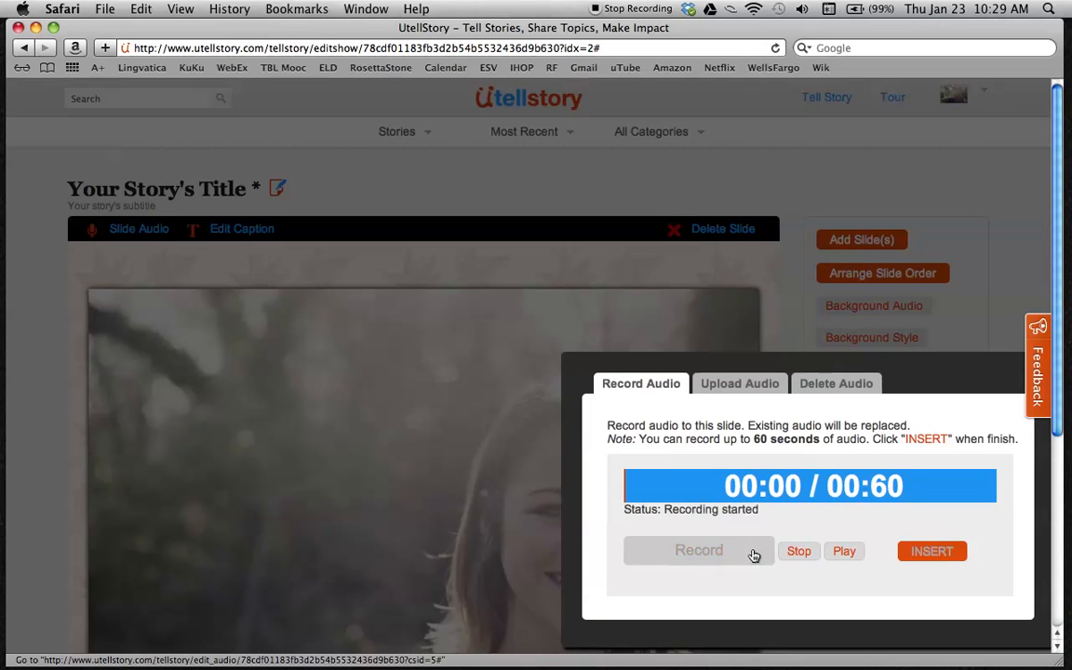
{"action": "left_click", "coordinate": [753, 555]}
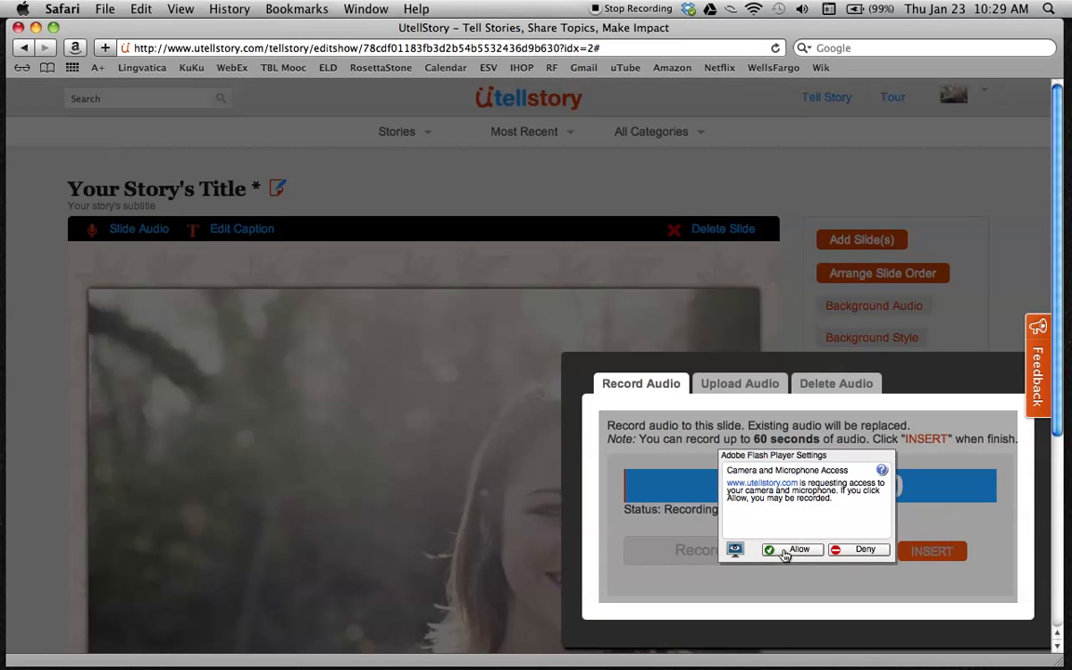
{"action": "left_click", "coordinate": [782, 551]}
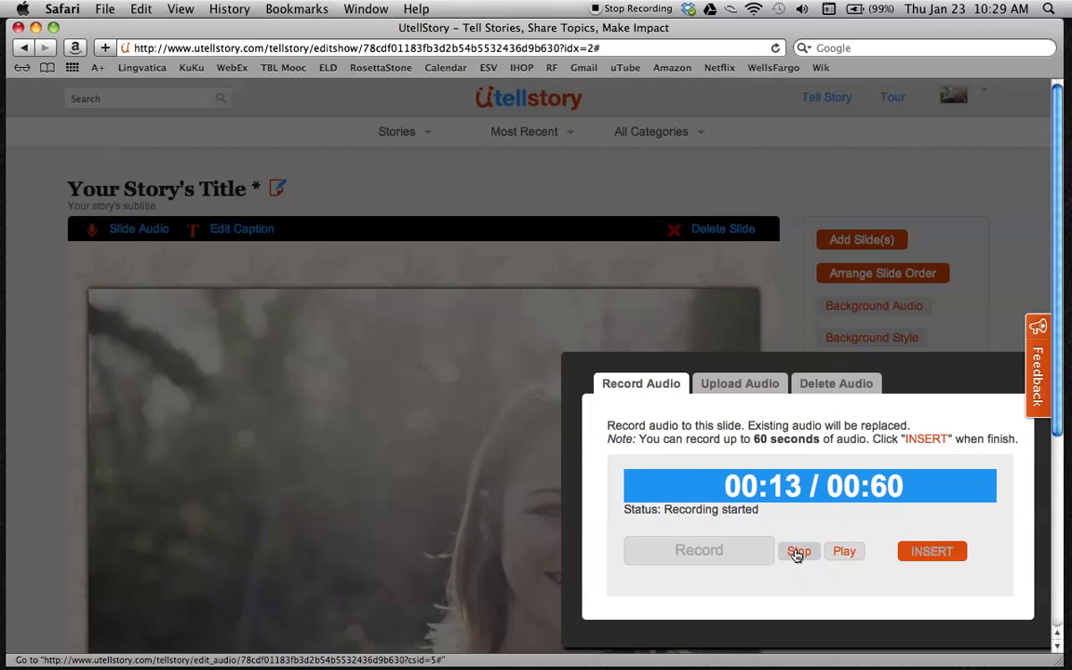
{"action": "left_click", "coordinate": [799, 550]}
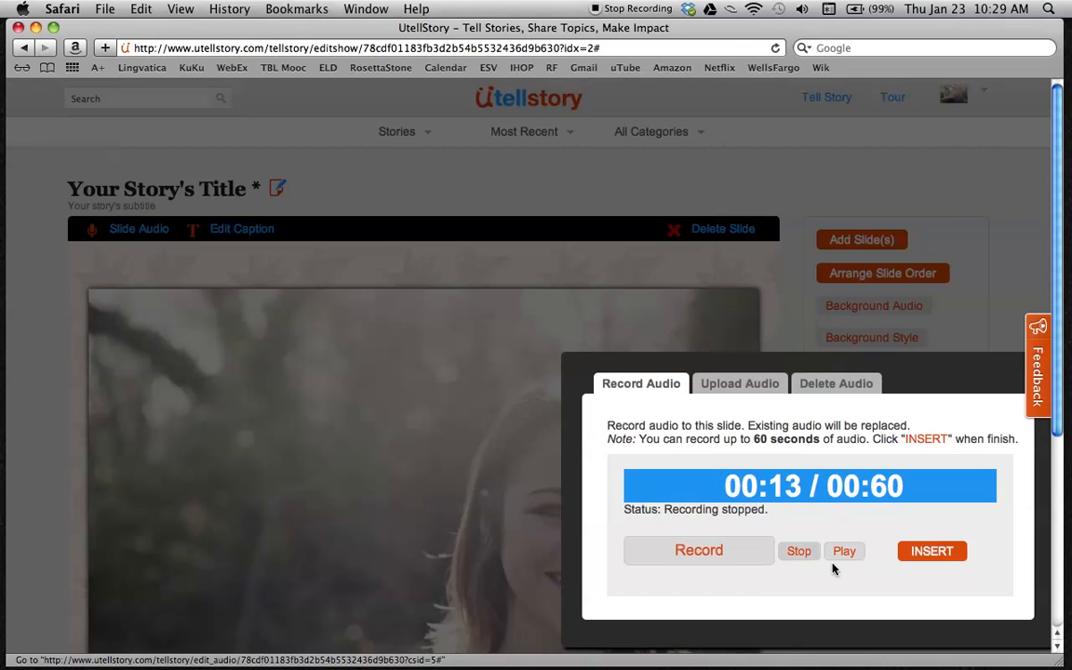
{"action": "left_click", "coordinate": [923, 553]}
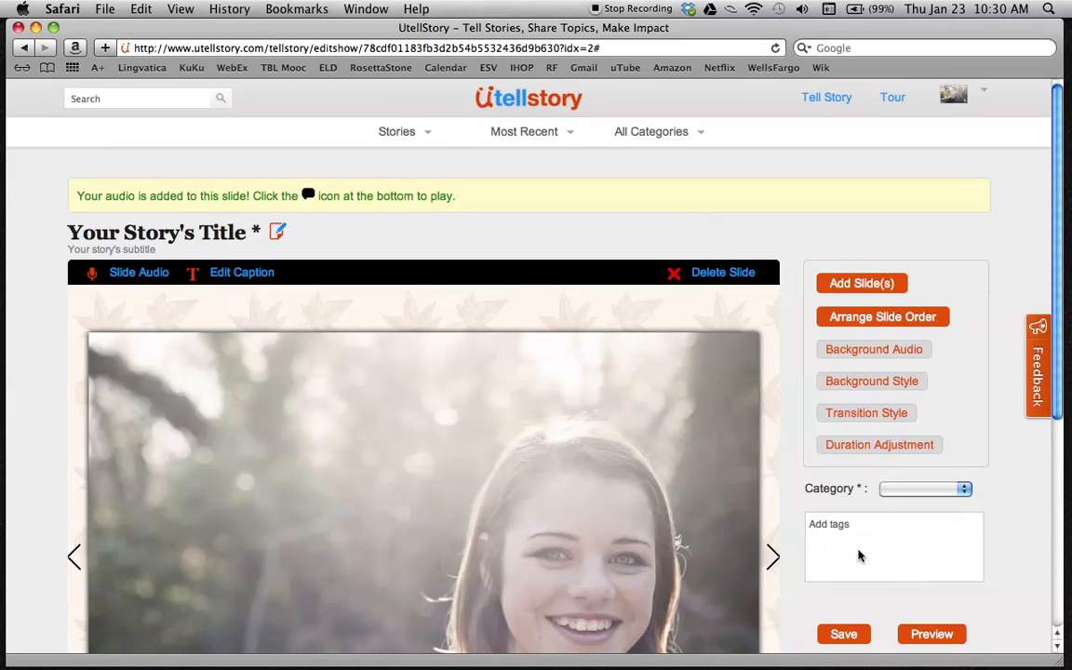
Advance to the photo of the girl in the purple top, then record and insert about 14 seconds of slide audio
{"action": "left_click", "coordinate": [772, 557]}
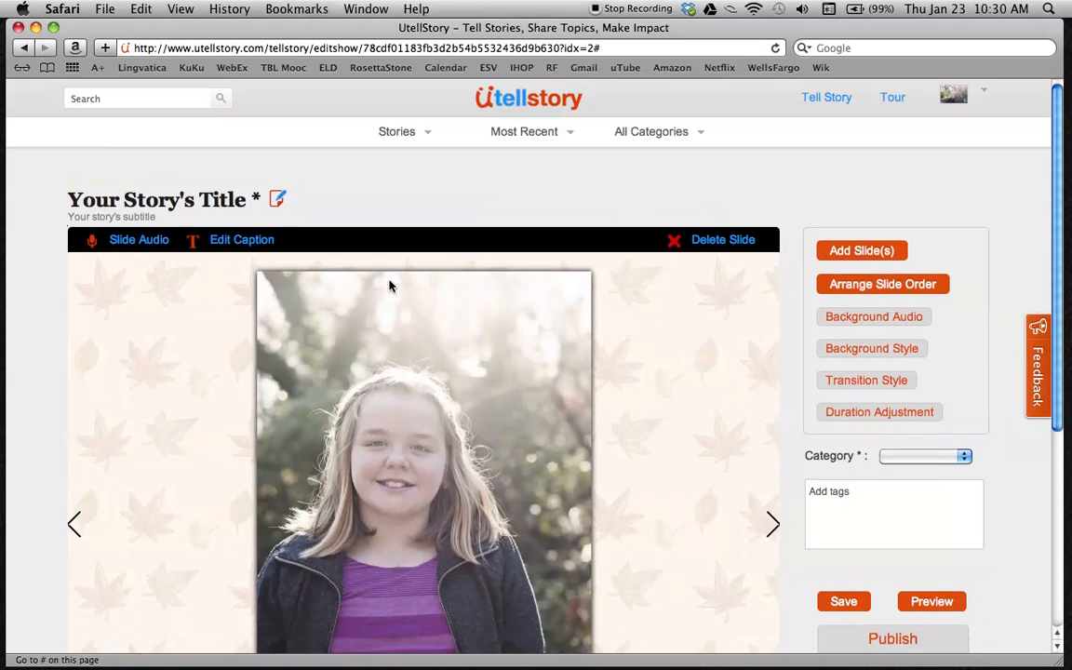
{"action": "left_click", "coordinate": [146, 231]}
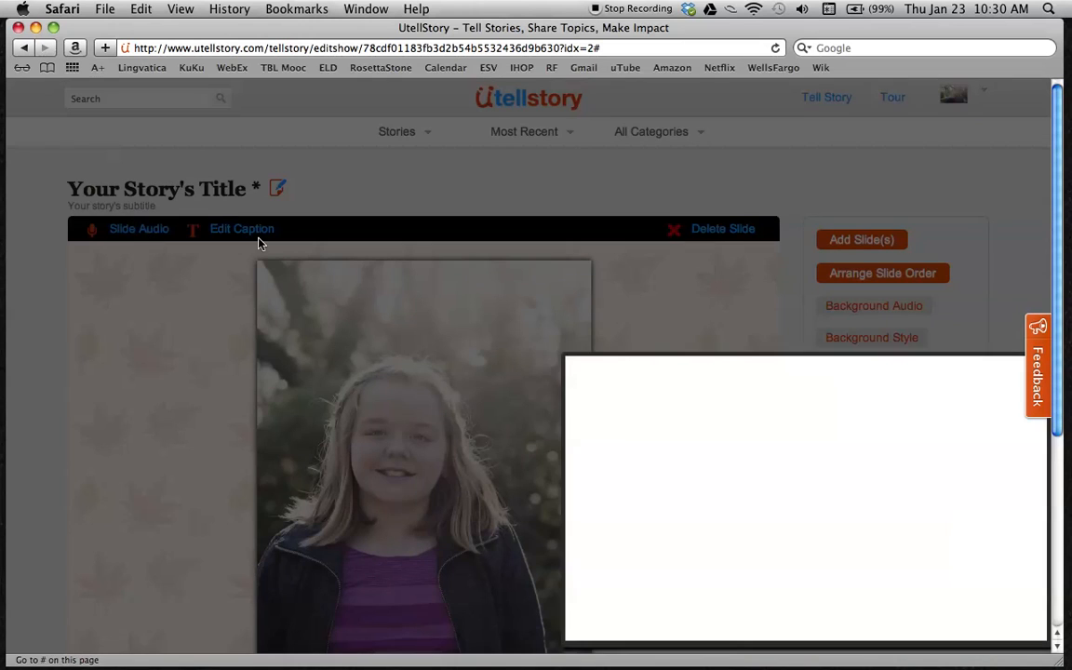
{"action": "left_click", "coordinate": [732, 550]}
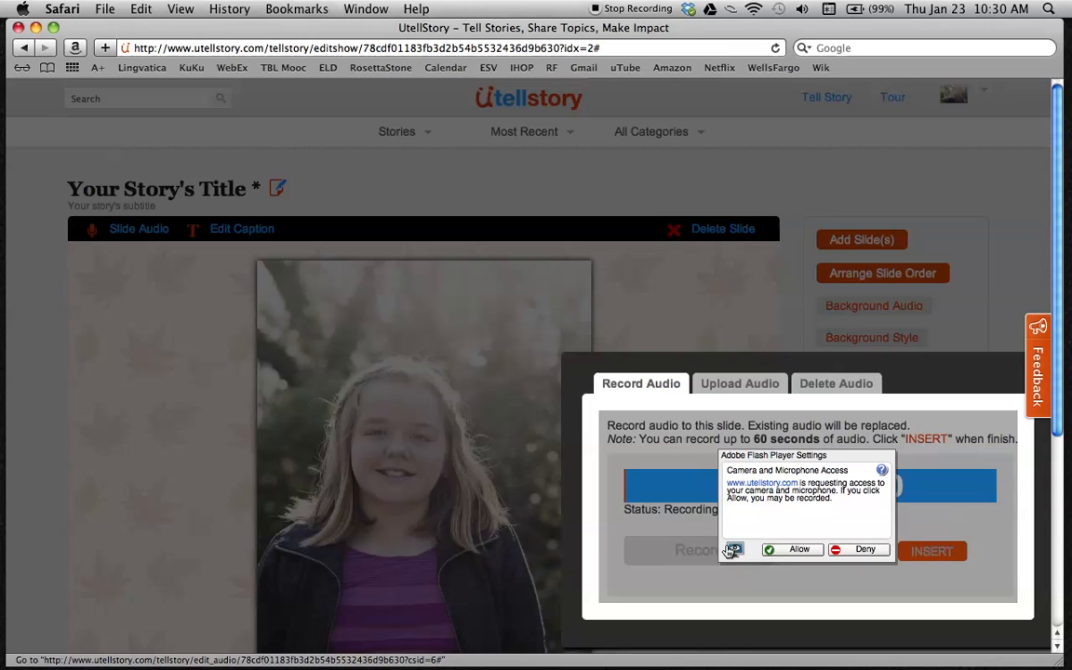
{"action": "left_click", "coordinate": [774, 551]}
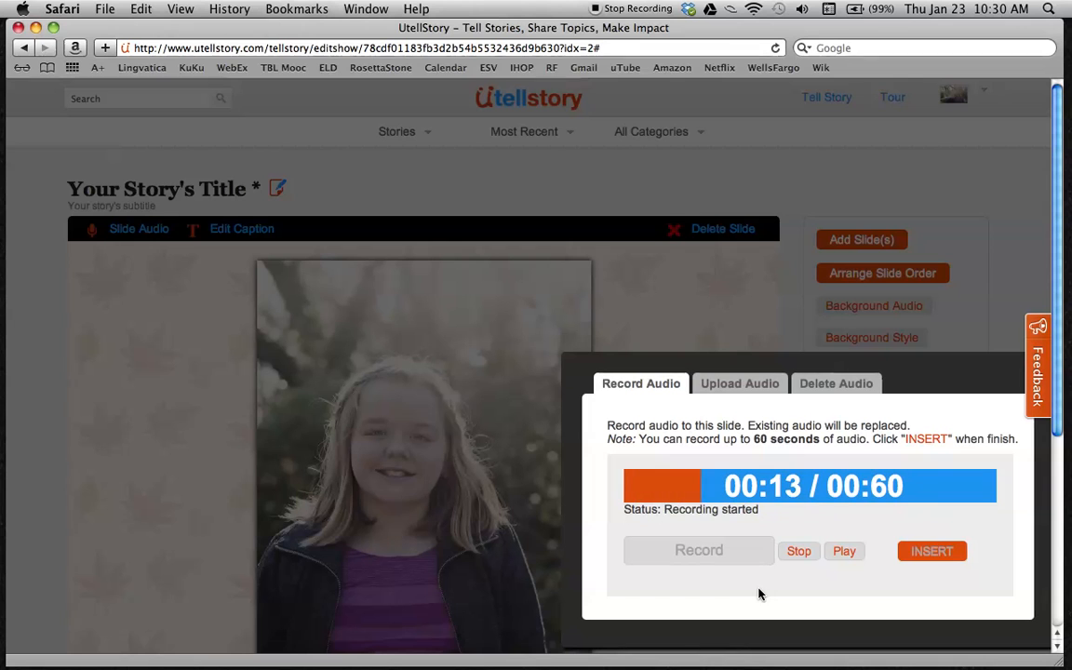
{"action": "left_click", "coordinate": [798, 553]}
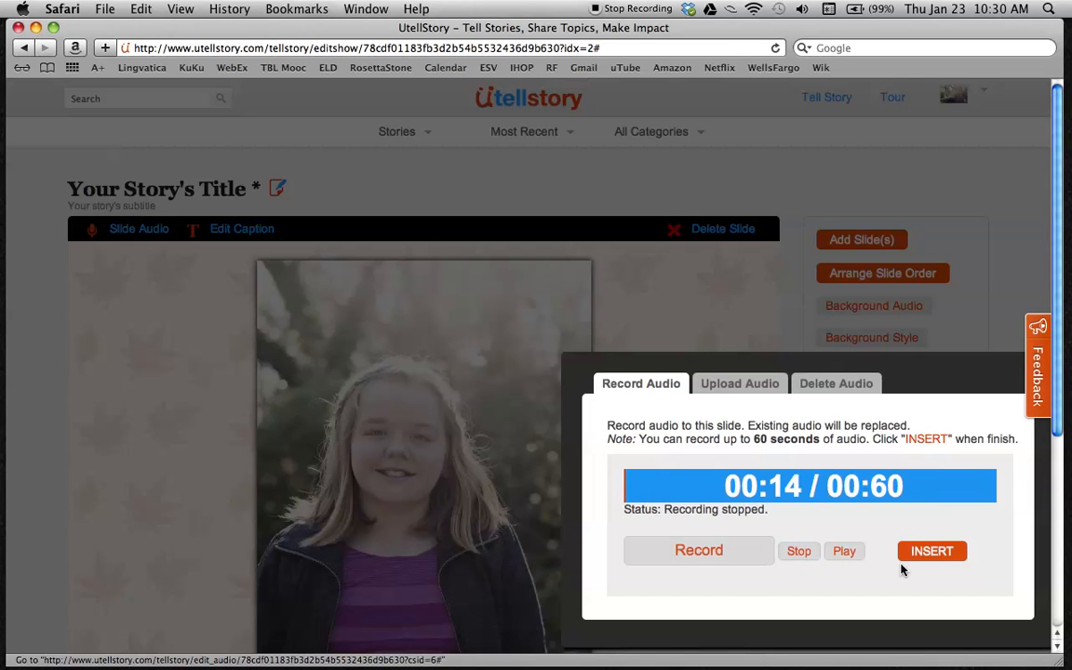
{"action": "left_click", "coordinate": [935, 551]}
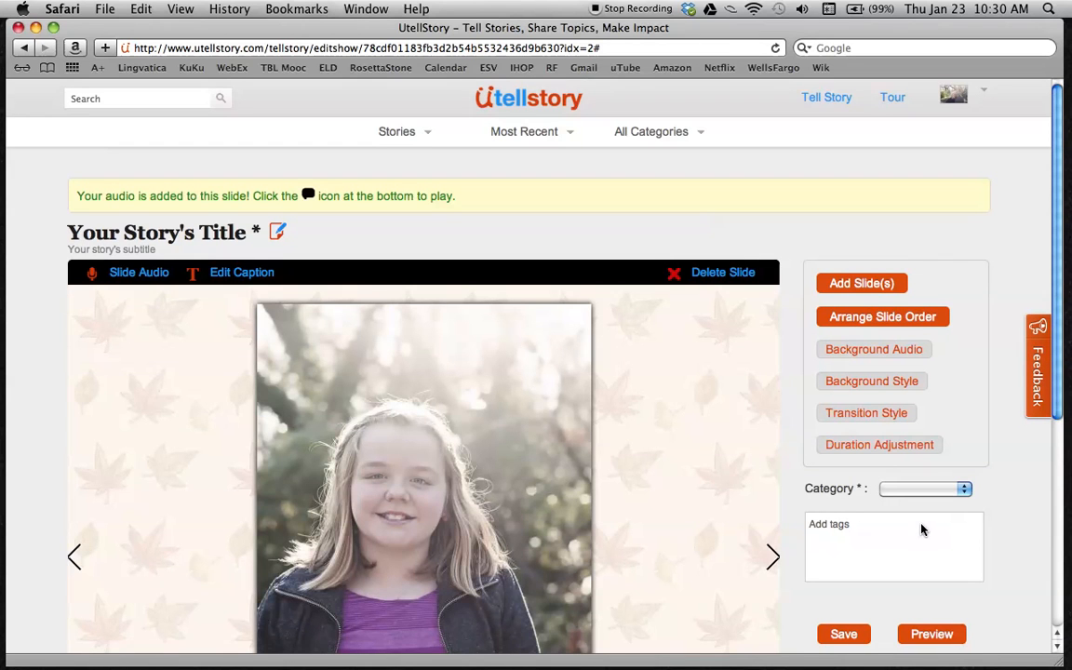
Advance to the photo of the little girl in the white jacket, then record and insert about 15 seconds of slide audio
{"action": "left_click", "coordinate": [771, 563]}
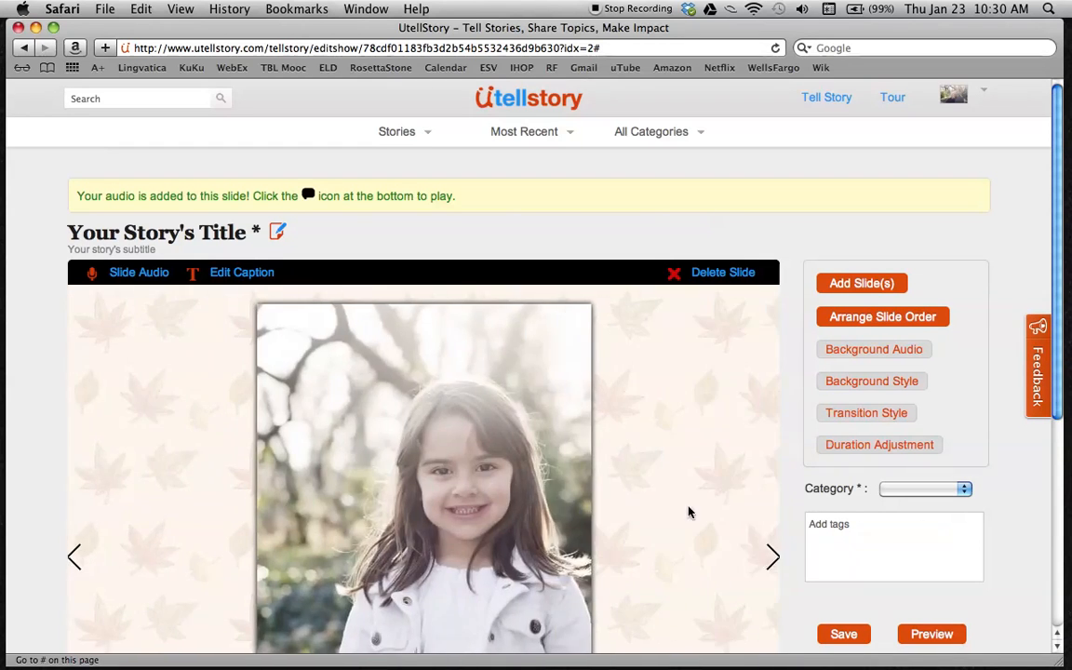
{"action": "left_click", "coordinate": [136, 232]}
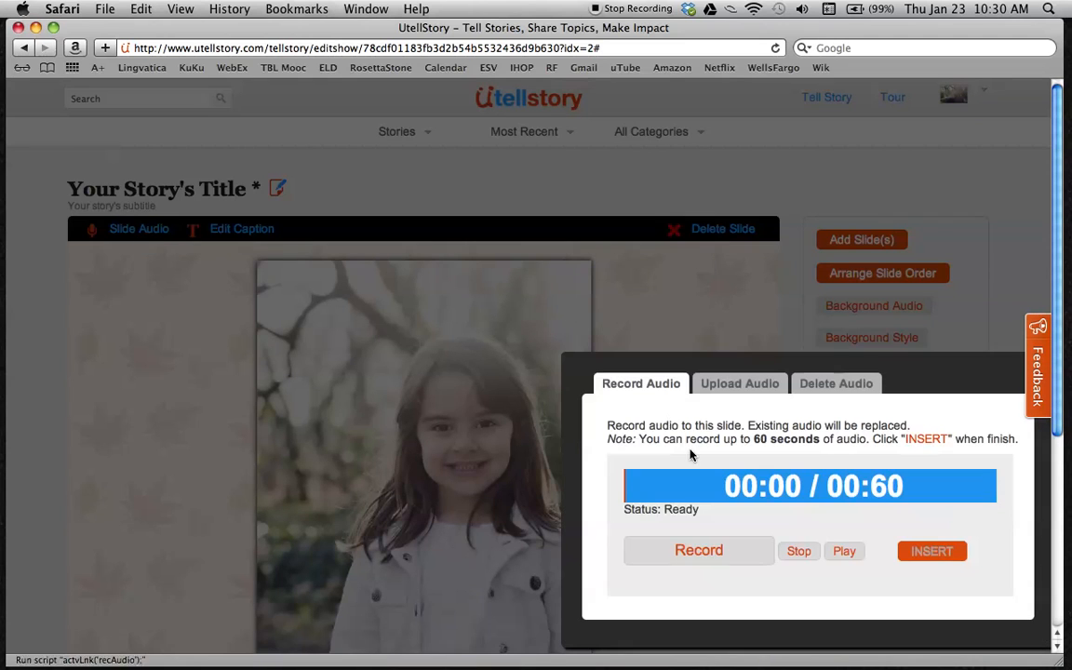
{"action": "left_click", "coordinate": [704, 559]}
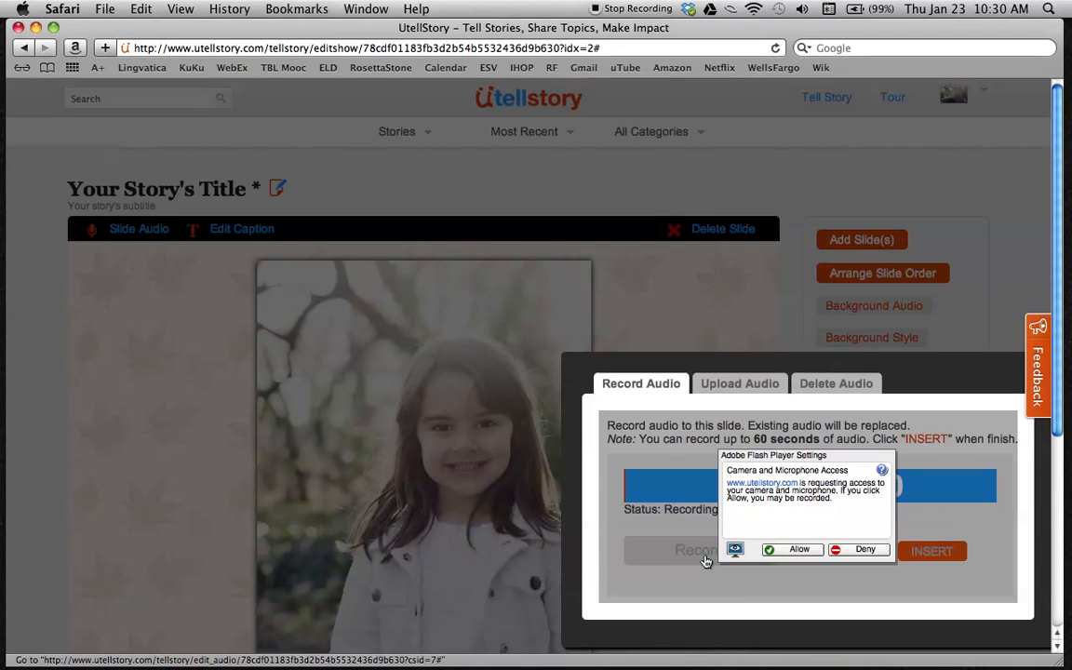
{"action": "left_click", "coordinate": [789, 554]}
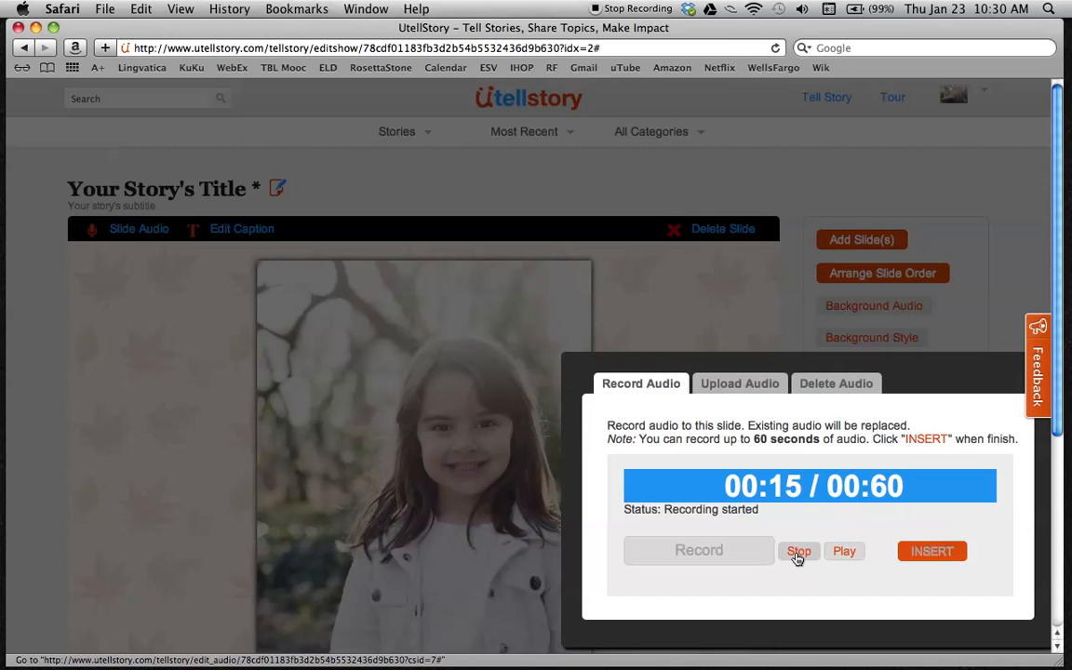
{"action": "left_click", "coordinate": [798, 553]}
{"action": "left_click", "coordinate": [933, 552]}
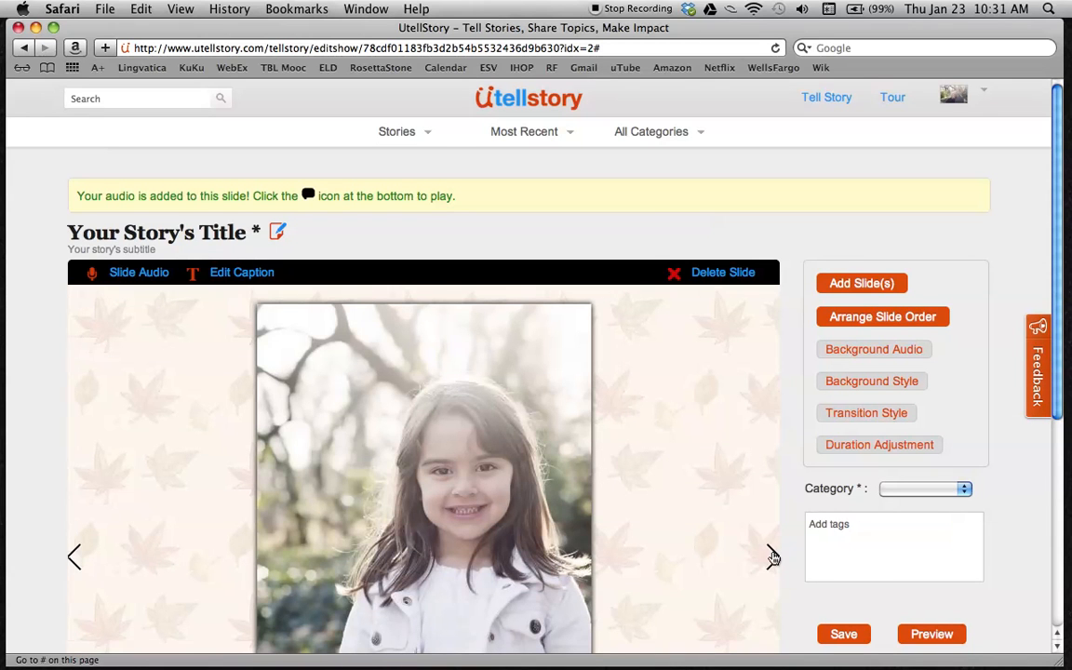
Record and insert about 10 seconds of slide audio on the final family walking photo slide and save the story
{"action": "left_click", "coordinate": [774, 557]}
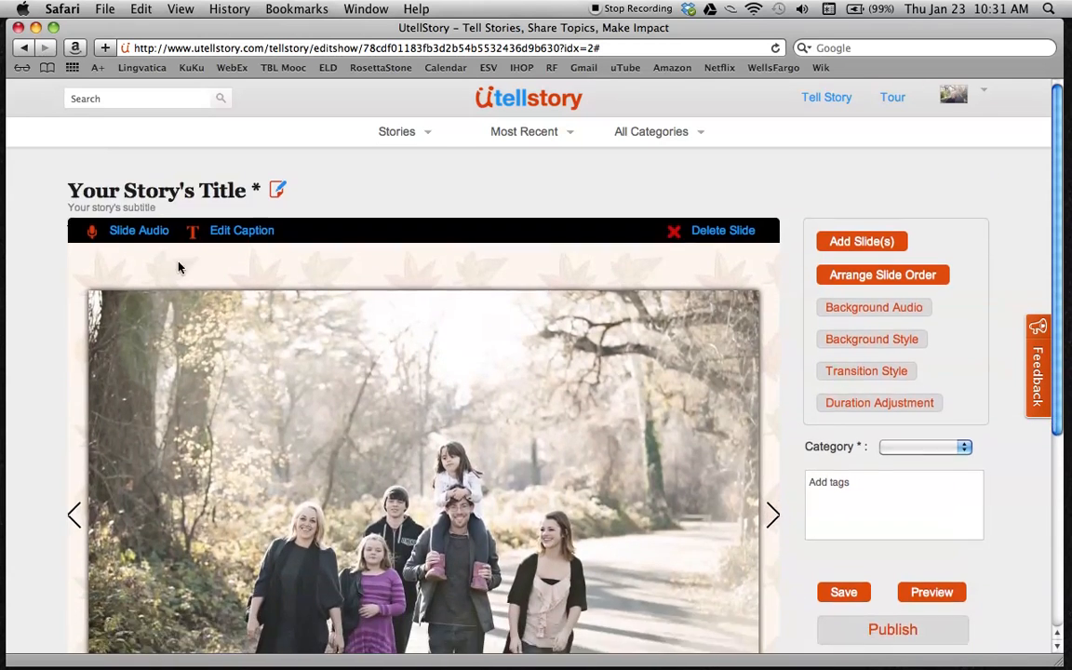
{"action": "left_click", "coordinate": [139, 230]}
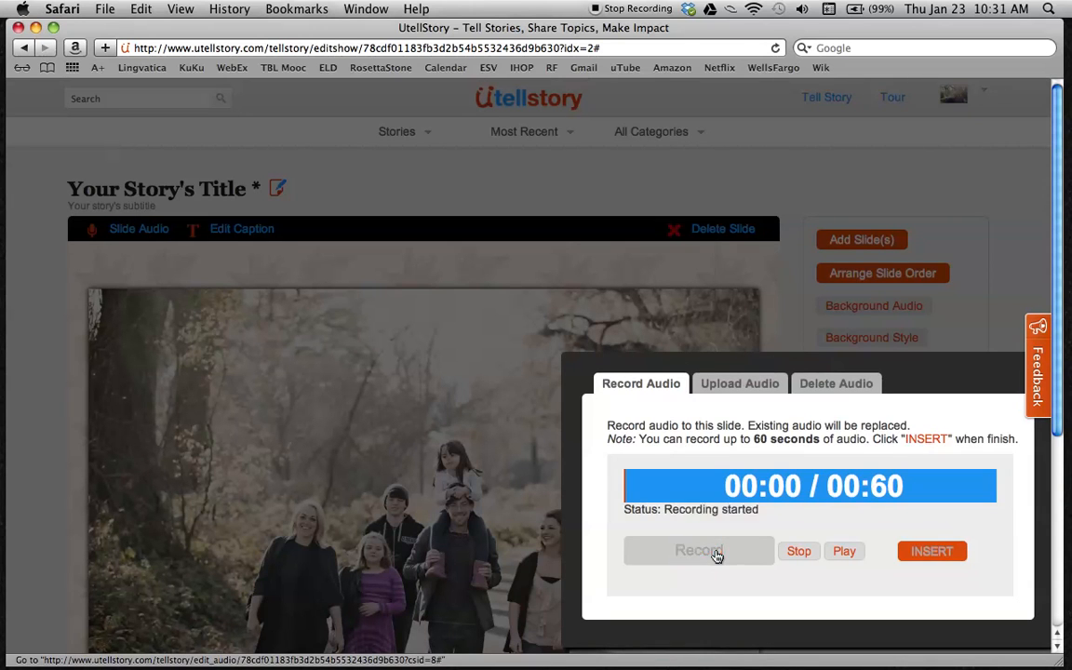
{"action": "left_click", "coordinate": [717, 556]}
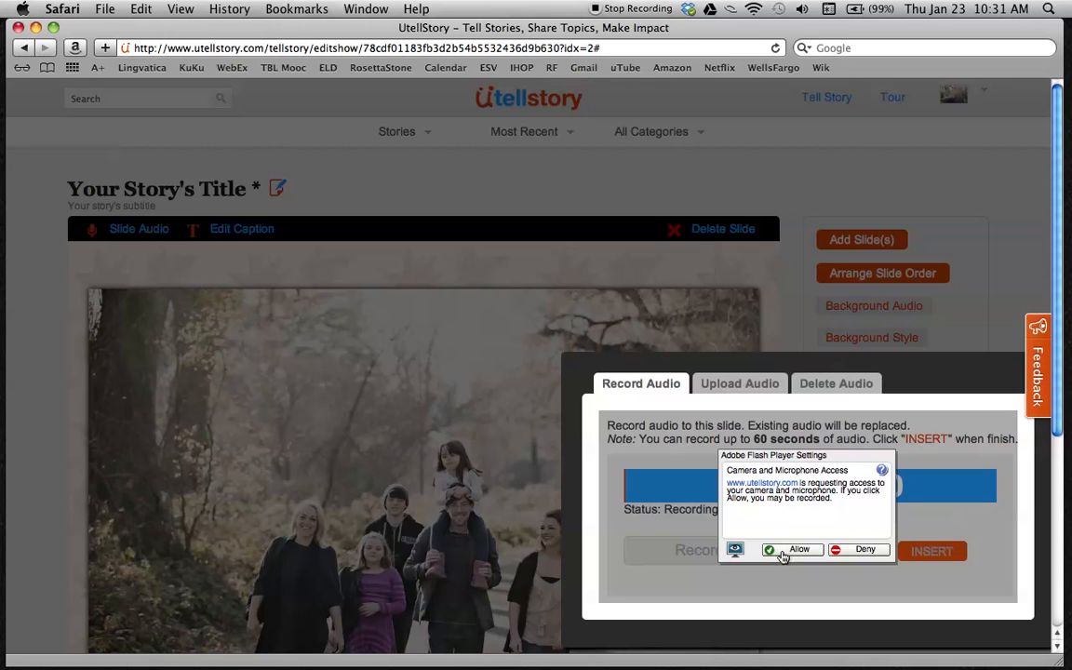
{"action": "left_click", "coordinate": [782, 553]}
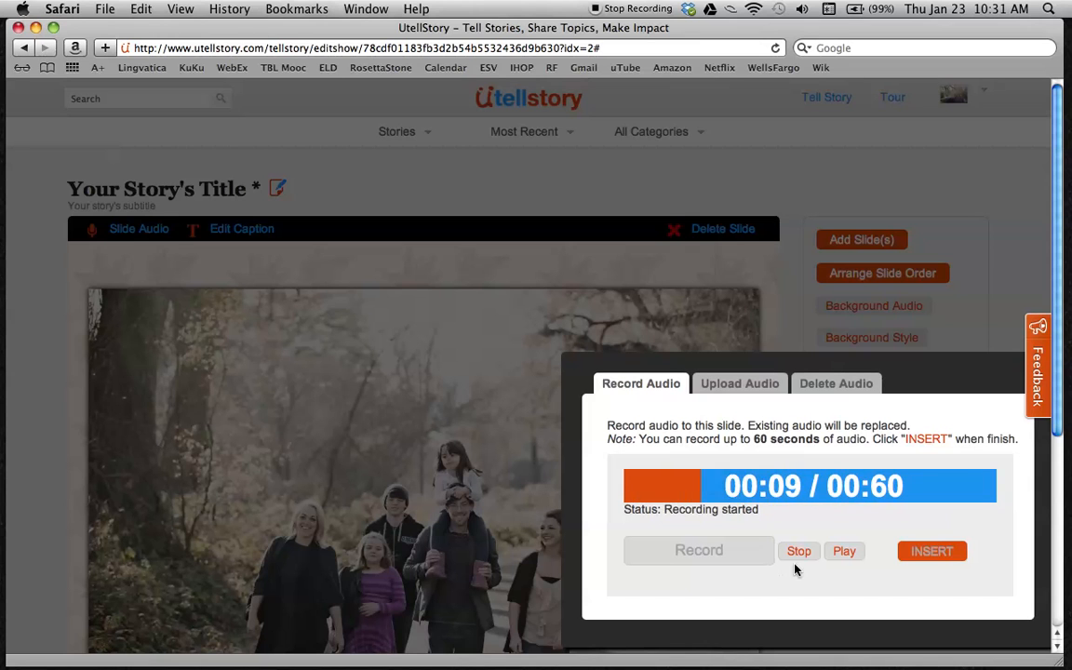
{"action": "left_click", "coordinate": [797, 558]}
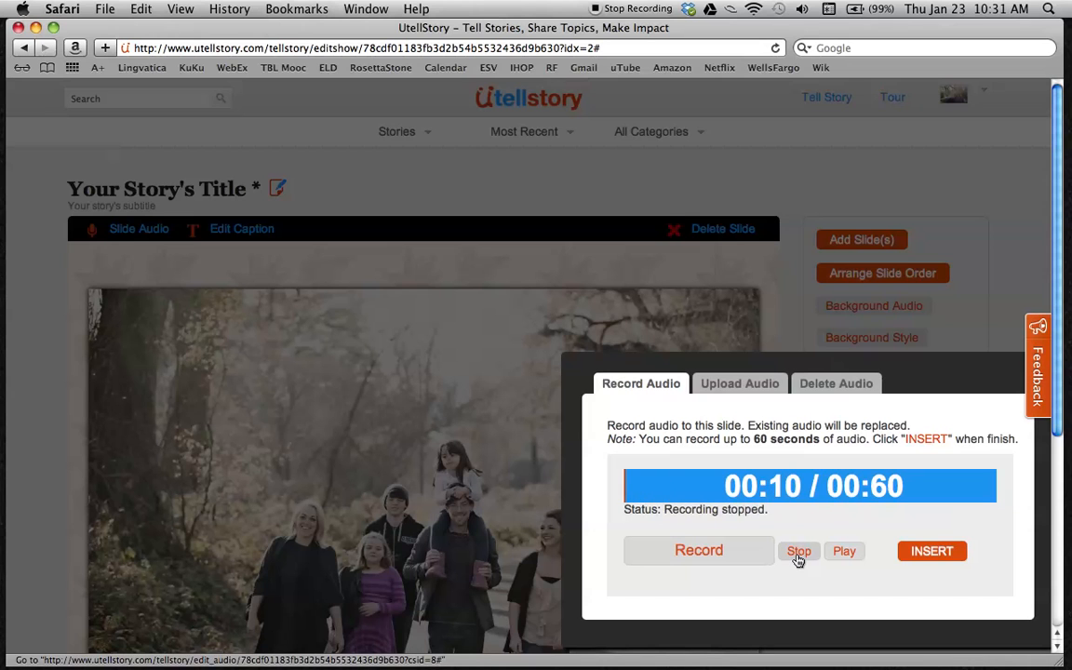
{"action": "left_click", "coordinate": [924, 556]}
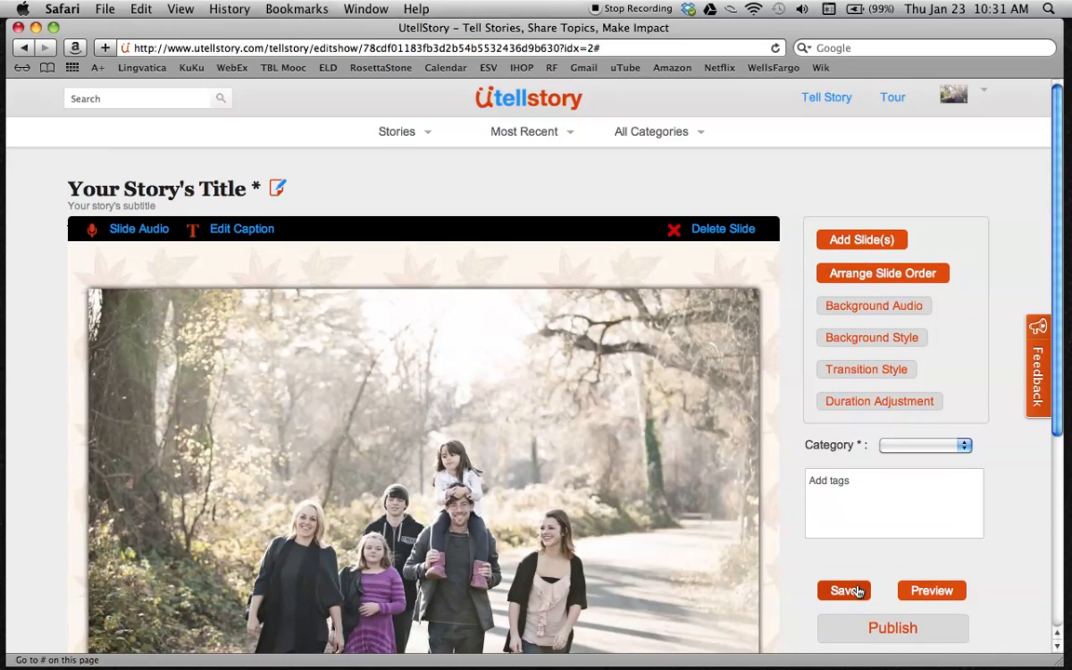
{"action": "left_click", "coordinate": [858, 593]}
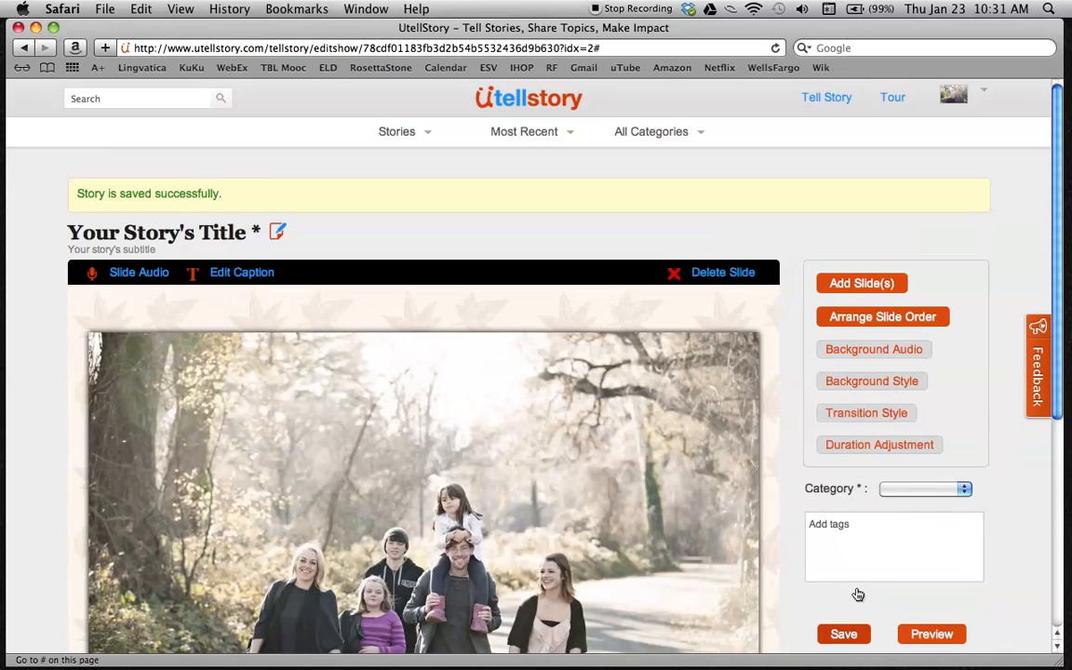
Choose People, Family as the story's category
{"action": "left_click", "coordinate": [921, 488]}
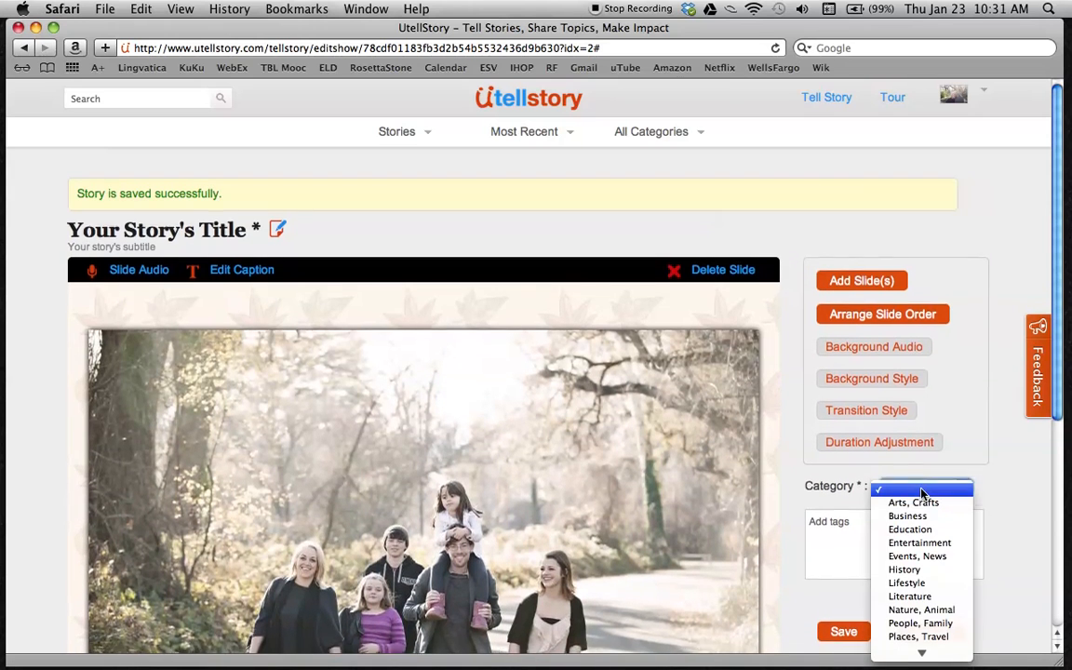
{"action": "left_click", "coordinate": [919, 623]}
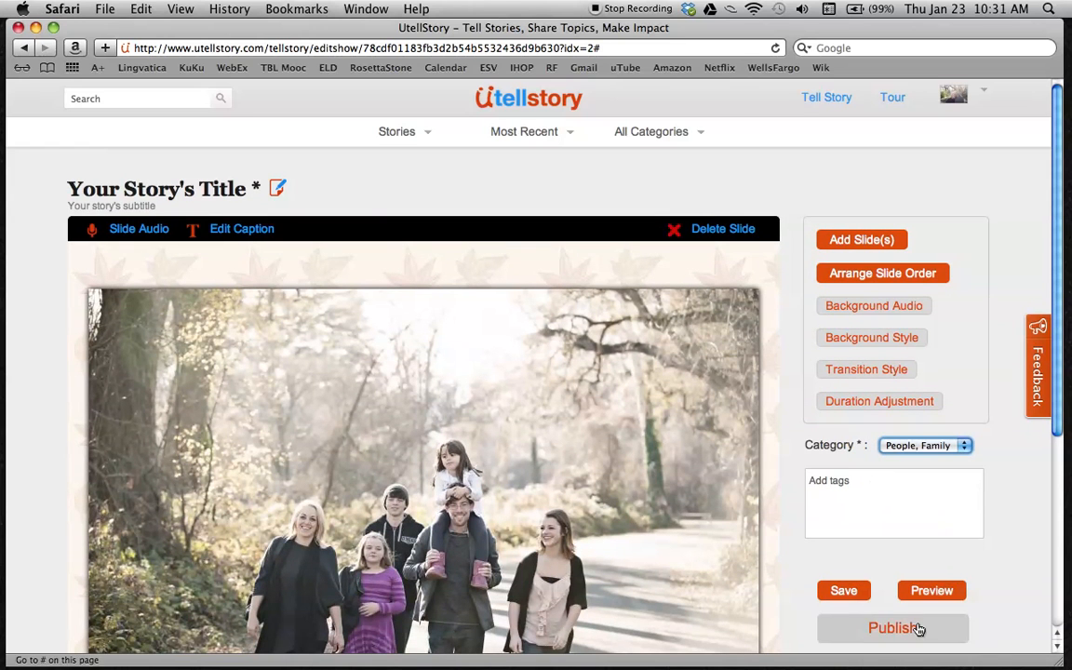
{"action": "left_click", "coordinate": [854, 461]}
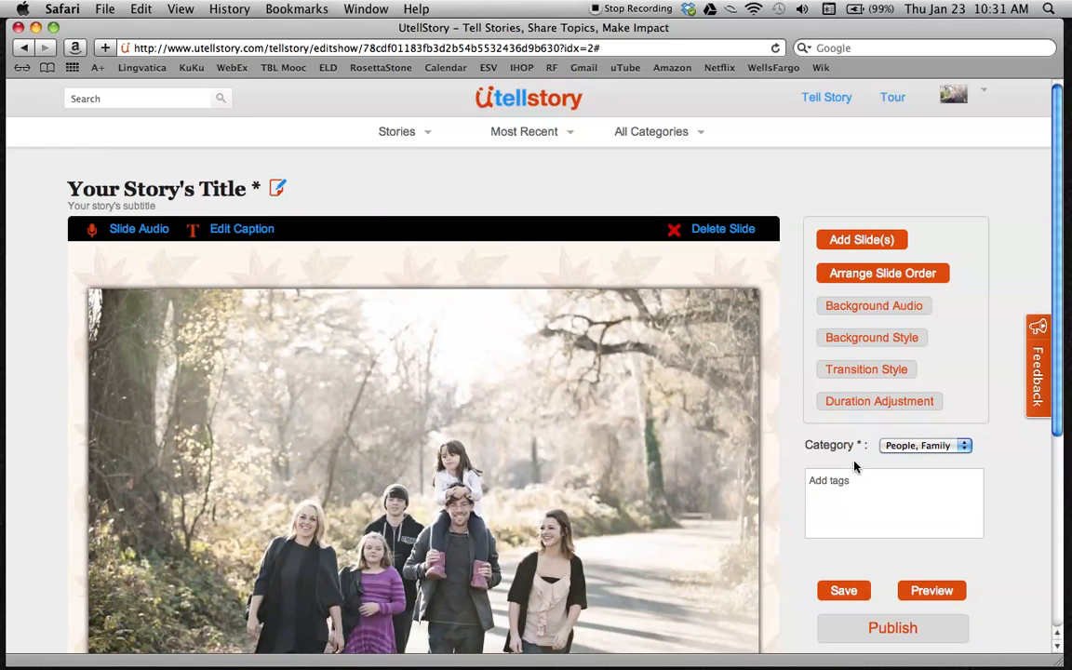
Title the story with "The", the family's surname and "Family", and save the title
{"action": "left_click", "coordinate": [276, 191]}
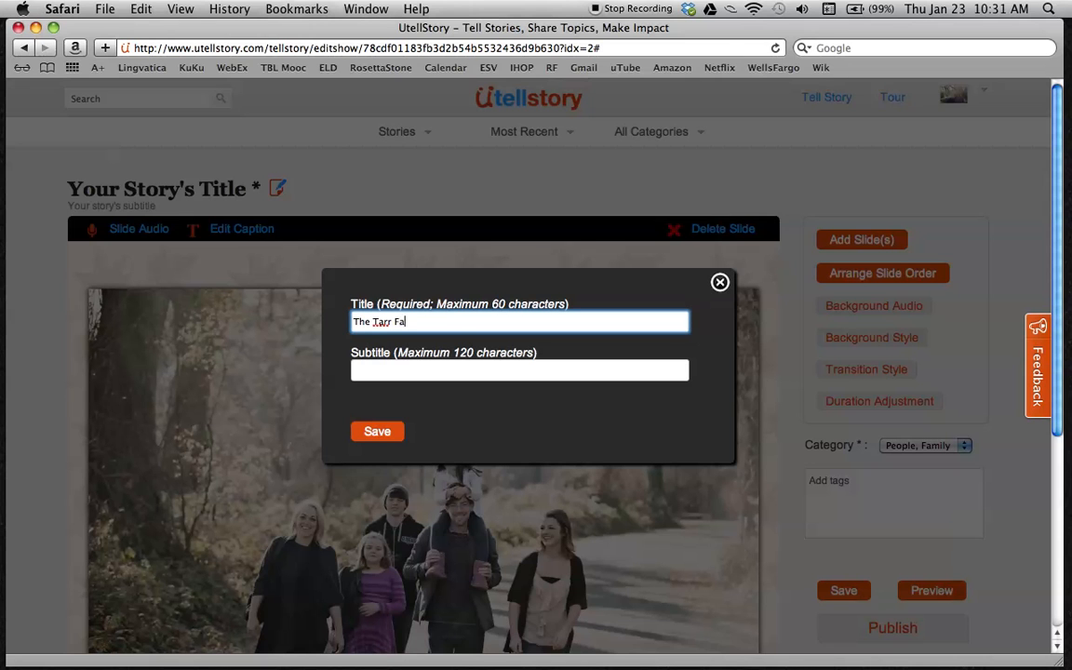
{"action": "left_click", "coordinate": [383, 435]}
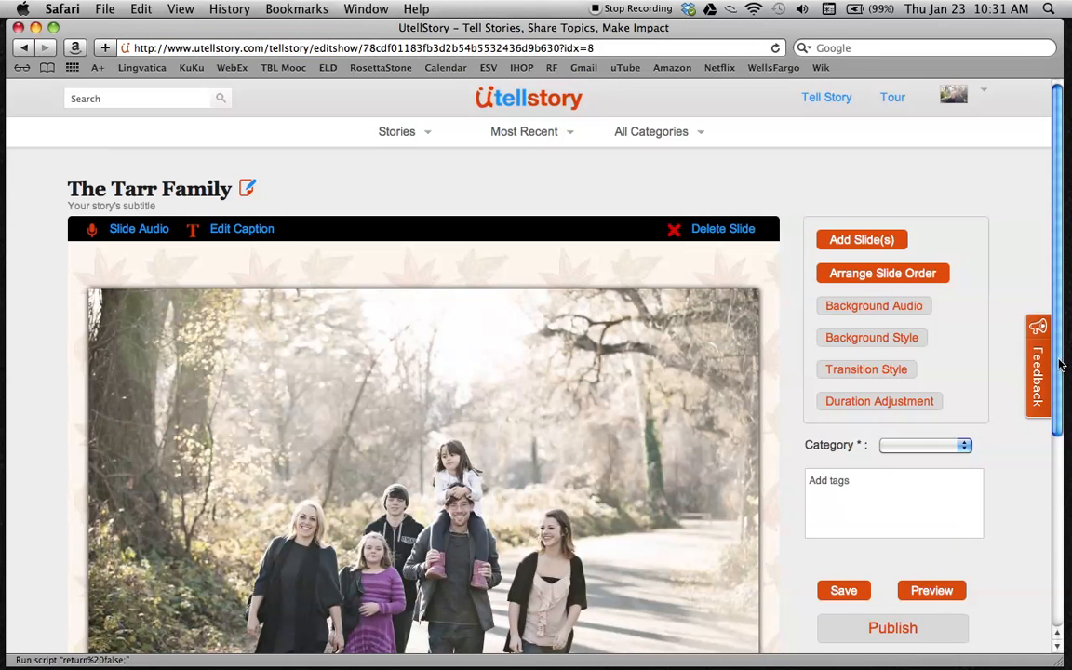
Set the story's category to People, Family and save the titled story
{"action": "scroll", "coordinate": [1058, 407], "scroll_direction": "down", "scroll_amount": 2}
{"action": "scroll", "coordinate": [1058, 407], "scroll_direction": "down", "scroll_amount": 1}
{"action": "left_click", "coordinate": [949, 375]}
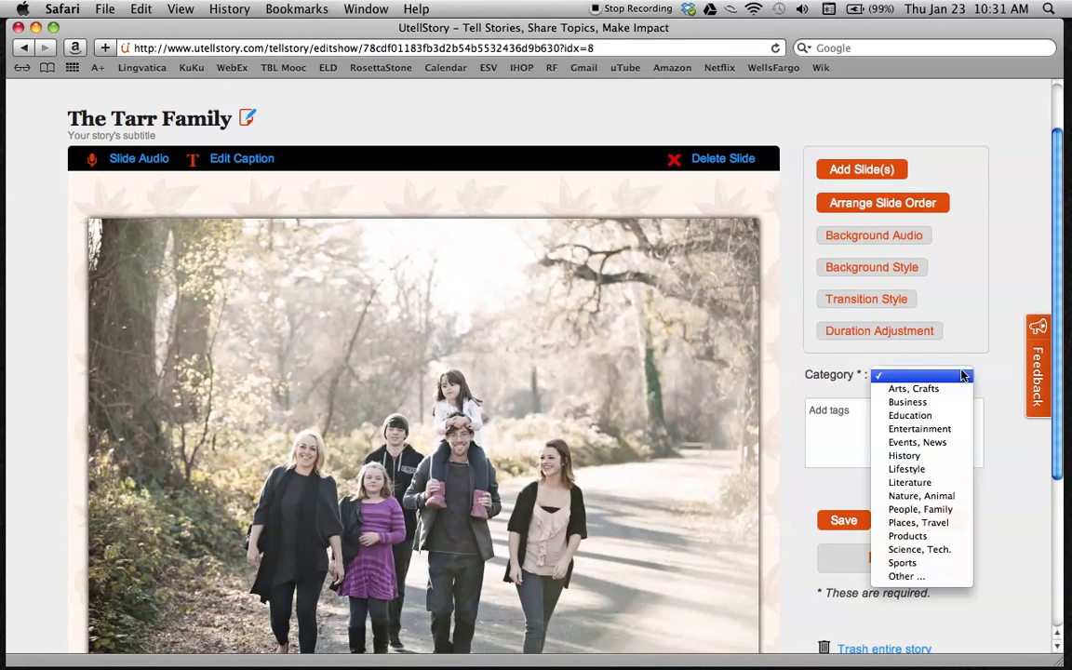
{"action": "left_click", "coordinate": [945, 510]}
{"action": "left_click", "coordinate": [1021, 489]}
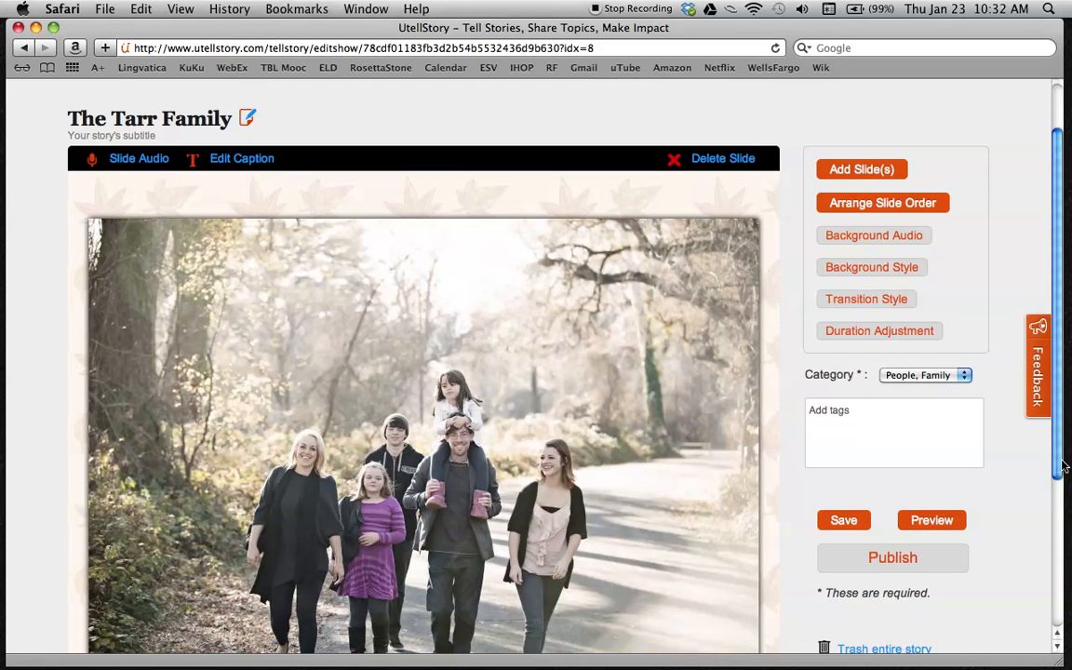
{"action": "scroll", "coordinate": [1062, 471], "scroll_direction": "down", "scroll_amount": 2}
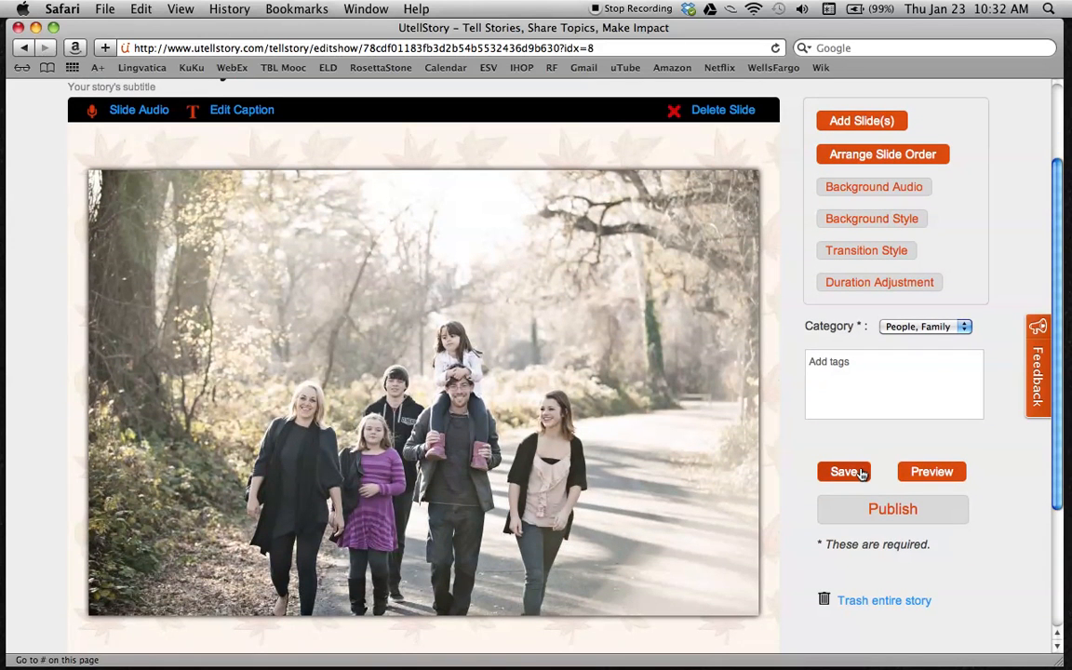
{"action": "left_click", "coordinate": [862, 474]}
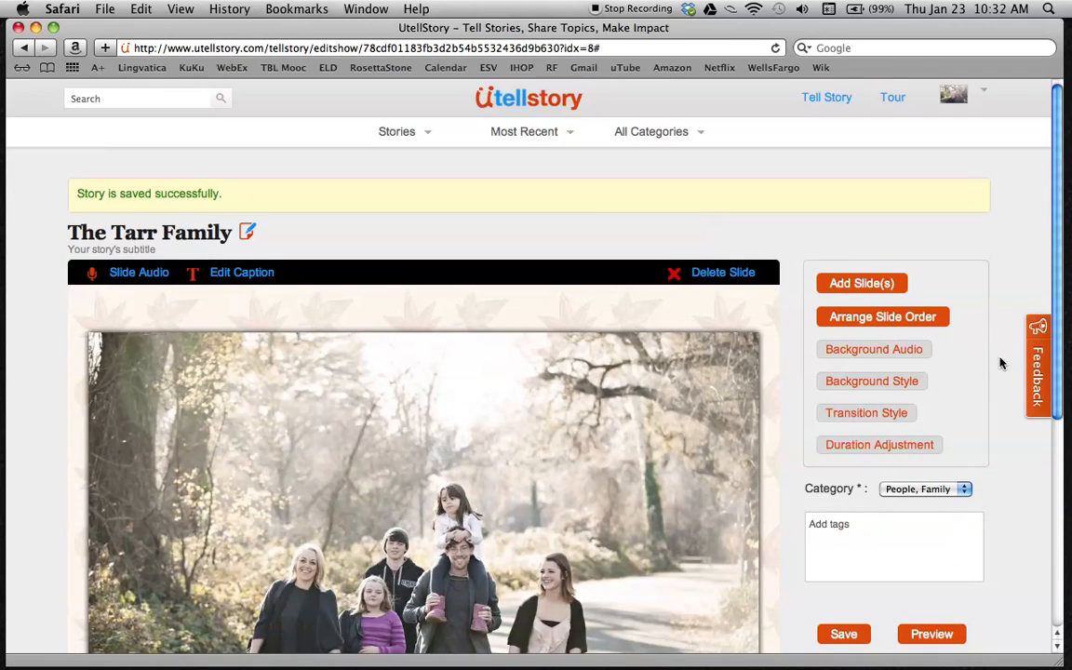
Publish the family story as a Story with Private Share
{"action": "left_click_drag", "start_coordinate": [1055, 291], "coordinate": [1022, 411]}
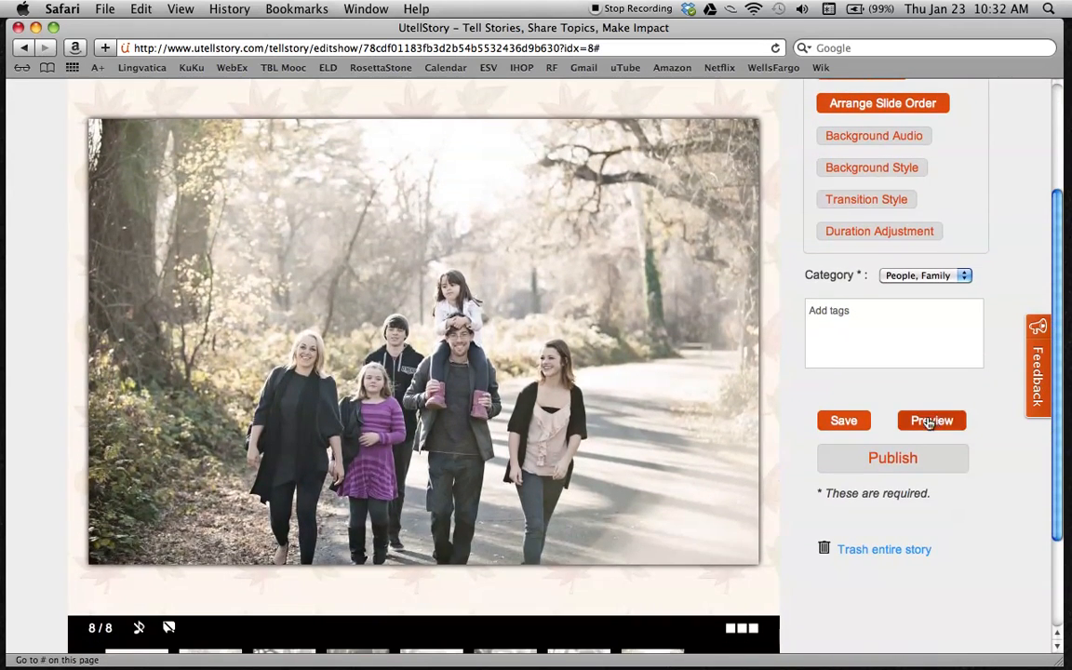
{"action": "left_click", "coordinate": [881, 461]}
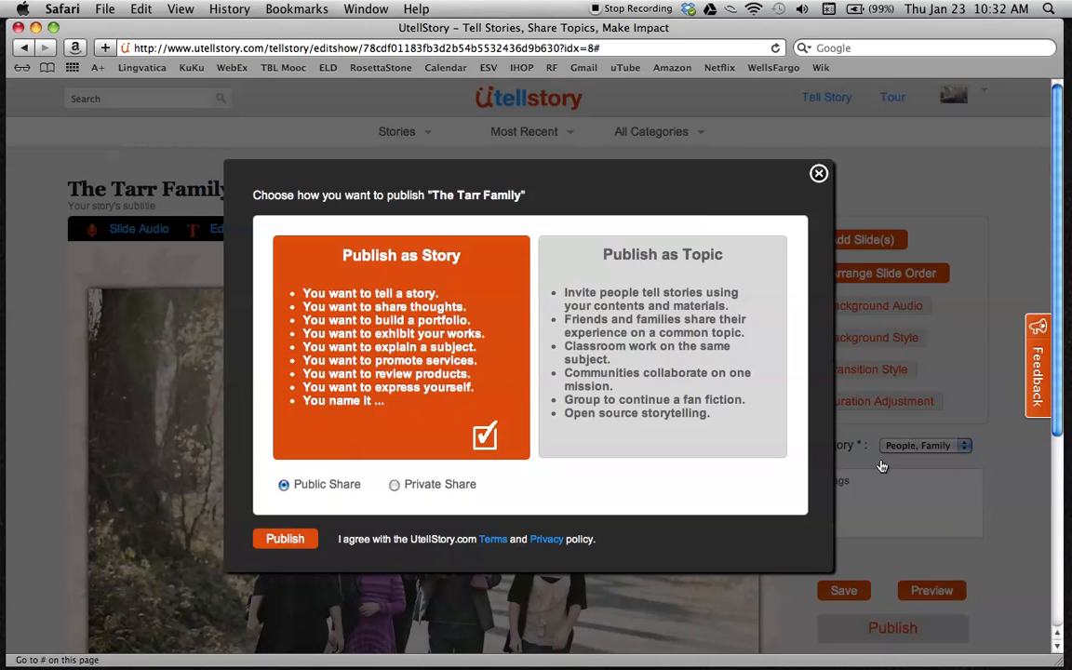
{"action": "left_click", "coordinate": [396, 486]}
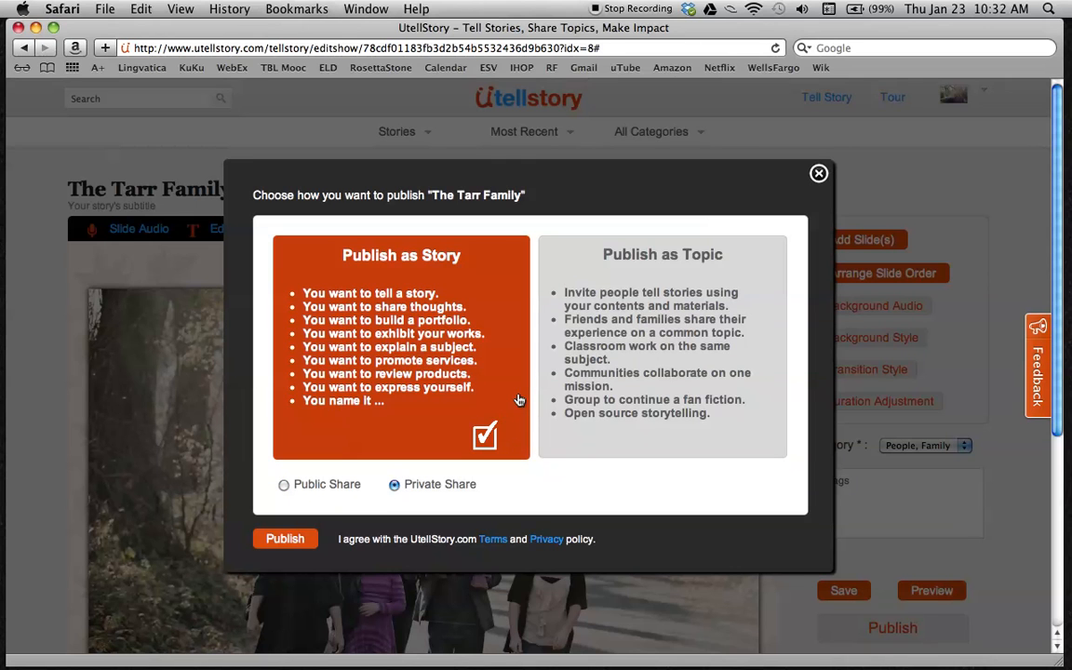
{"action": "left_click", "coordinate": [285, 540]}
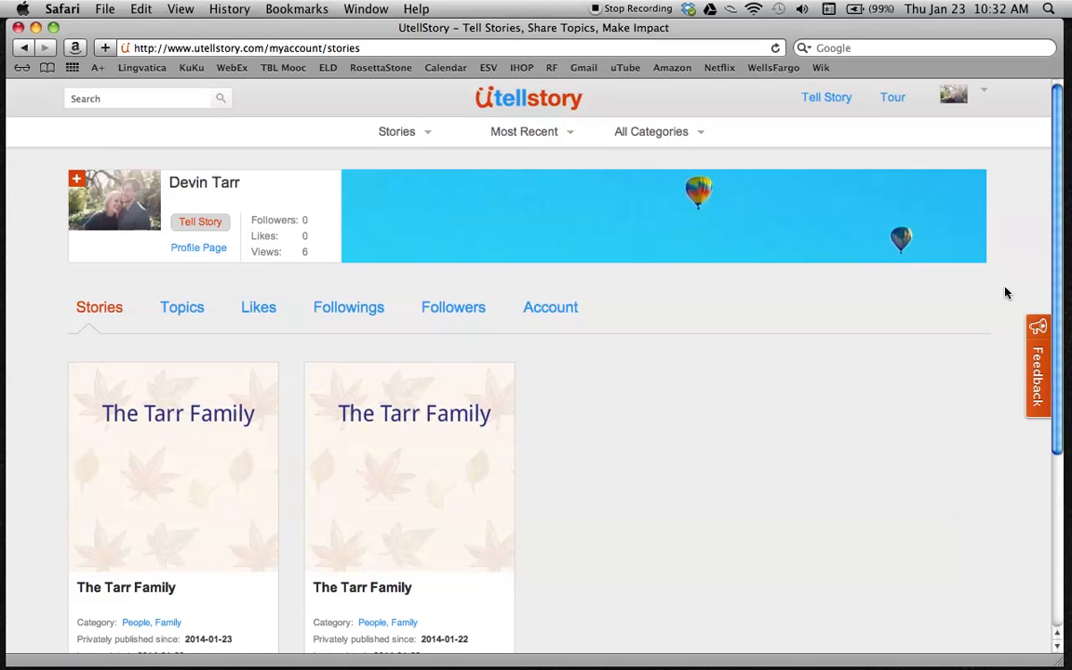
Open the share options of the story privately published on 2014-01-23 and copy its URL link
{"action": "left_click_drag", "start_coordinate": [1056, 273], "coordinate": [1056, 301]}
{"action": "mouse_move", "coordinate": [478, 423]}
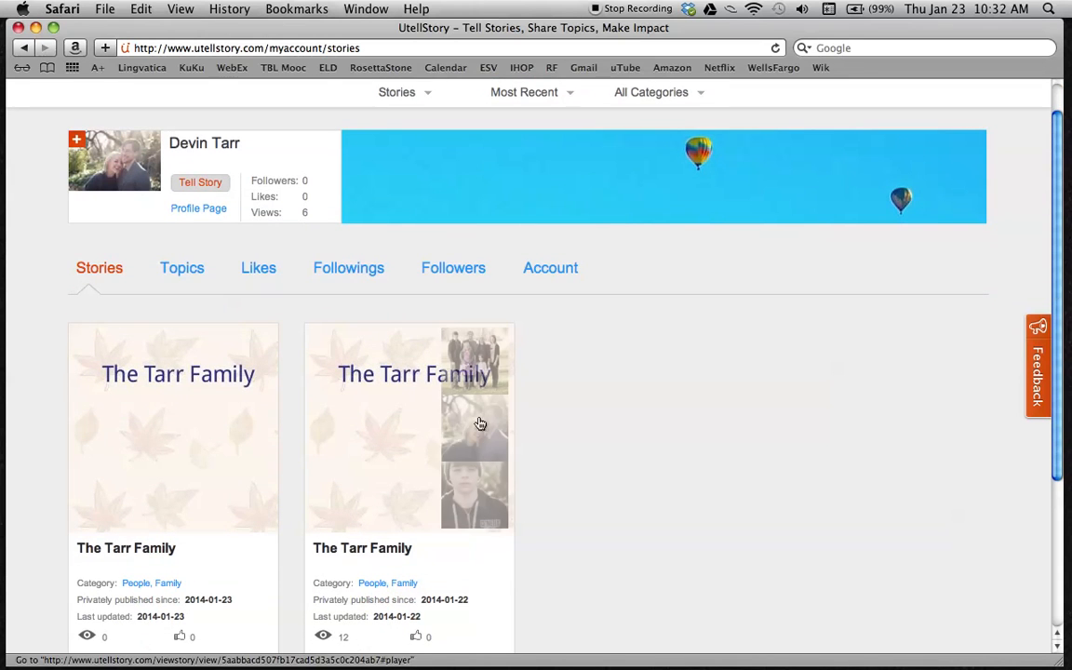
{"action": "mouse_move", "coordinate": [189, 439]}
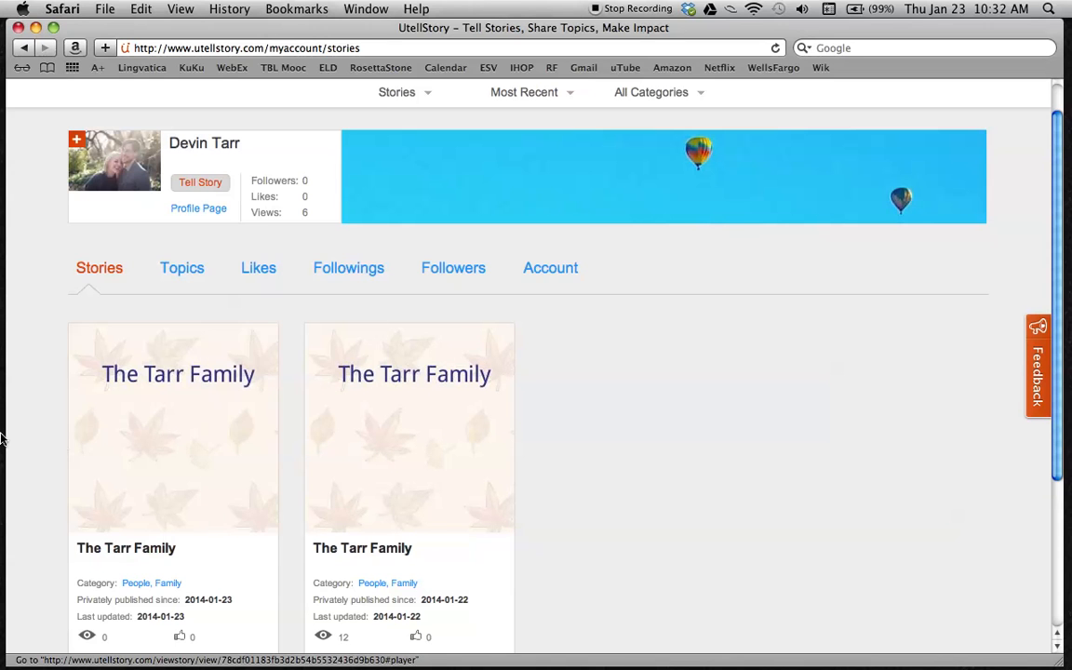
{"action": "scroll", "coordinate": [43, 445], "scroll_direction": "down", "scroll_amount": 3}
{"action": "mouse_move", "coordinate": [158, 296]}
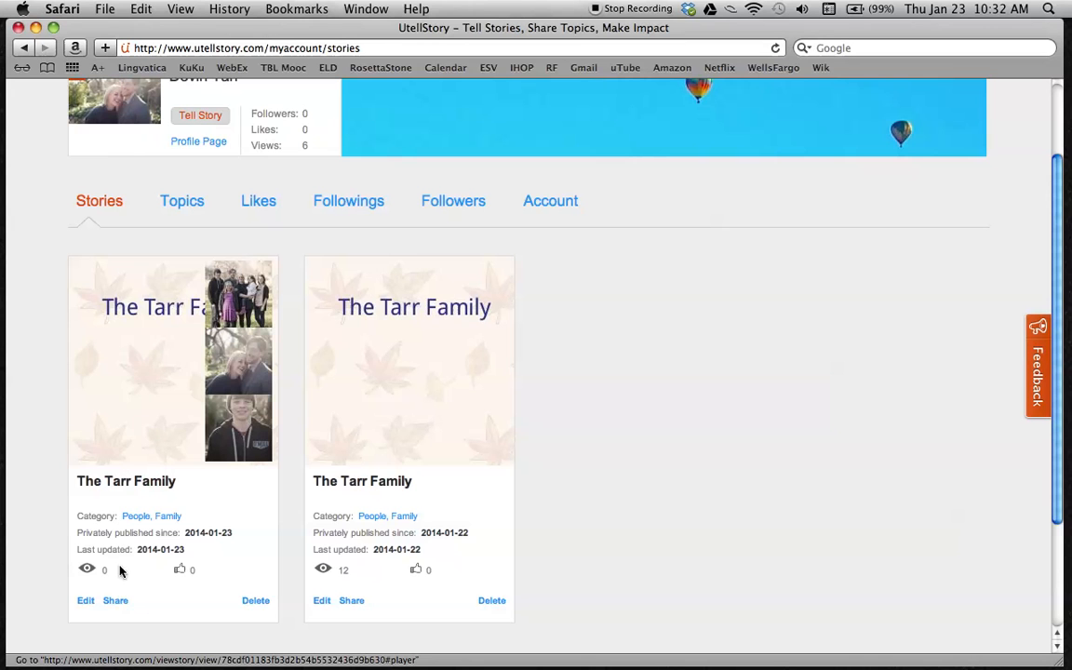
{"action": "left_click", "coordinate": [116, 602]}
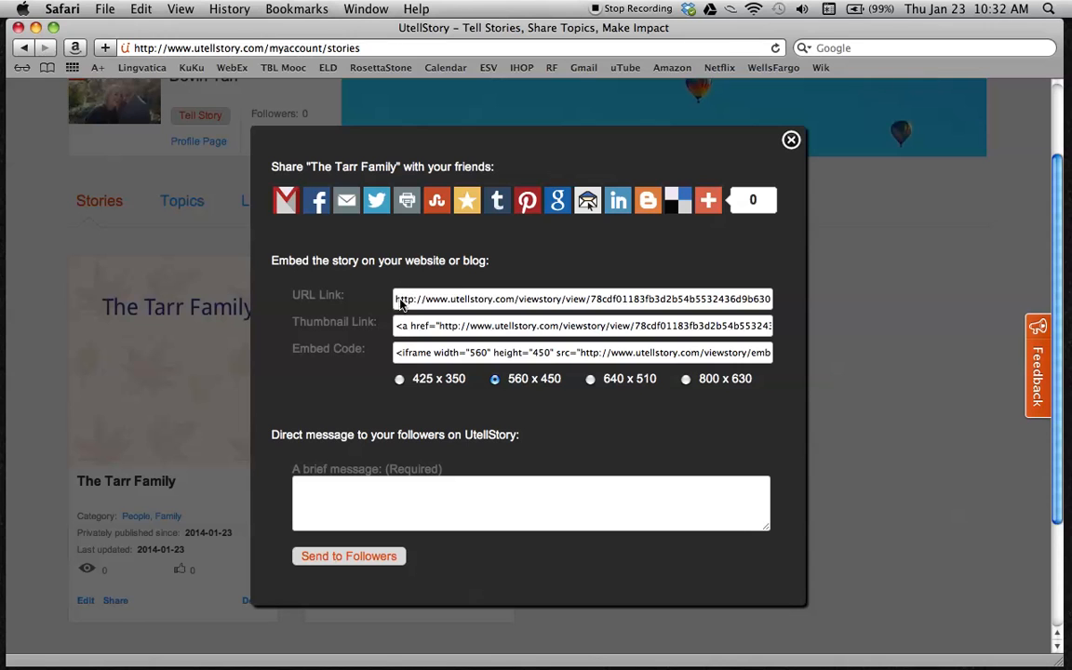
{"action": "left_click", "coordinate": [396, 300]}
{"action": "key", "text": "super+c"}
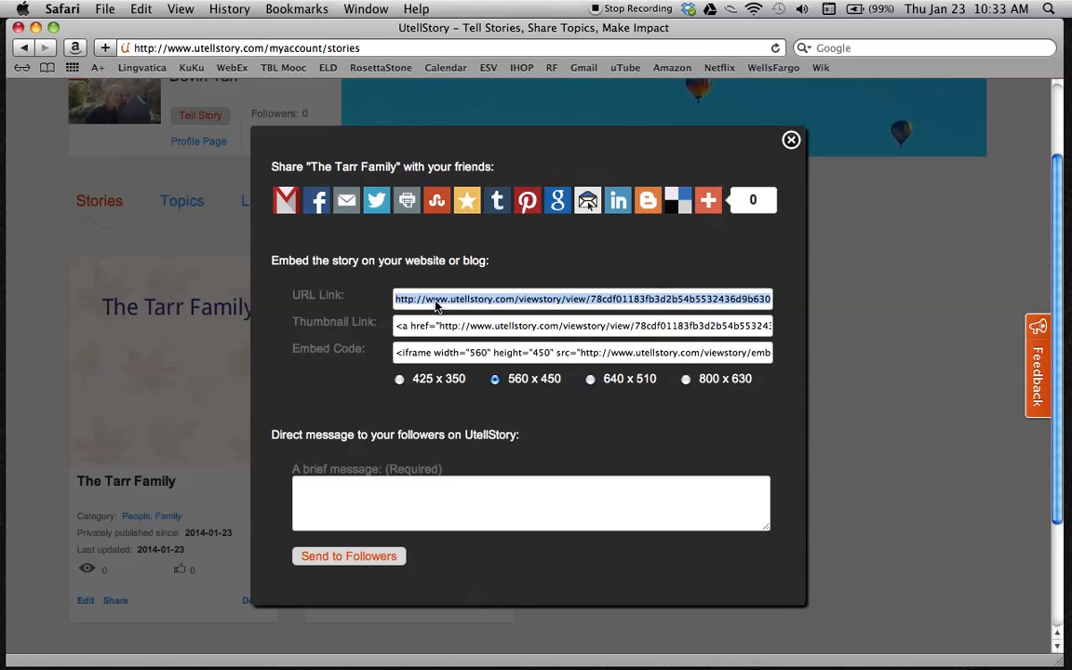
Open Facebook in a new browser window and go to the Web 2.0 Tools and Platforms group
{"action": "key", "text": "super+n"}
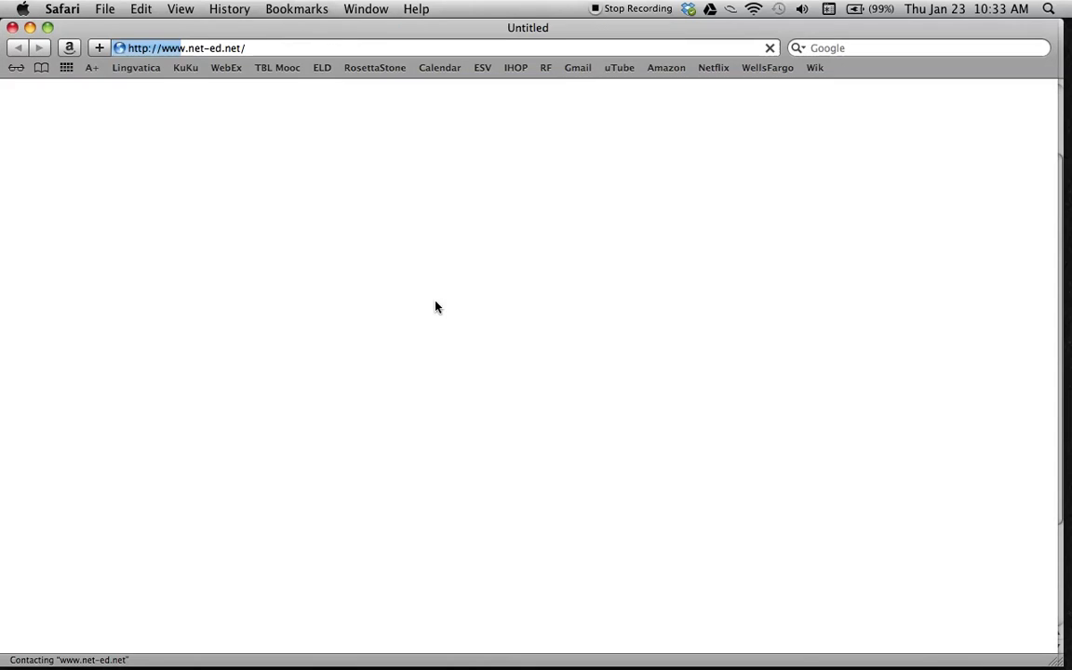
{"action": "left_click", "coordinate": [160, 44]}
{"action": "type", "text": "face"}
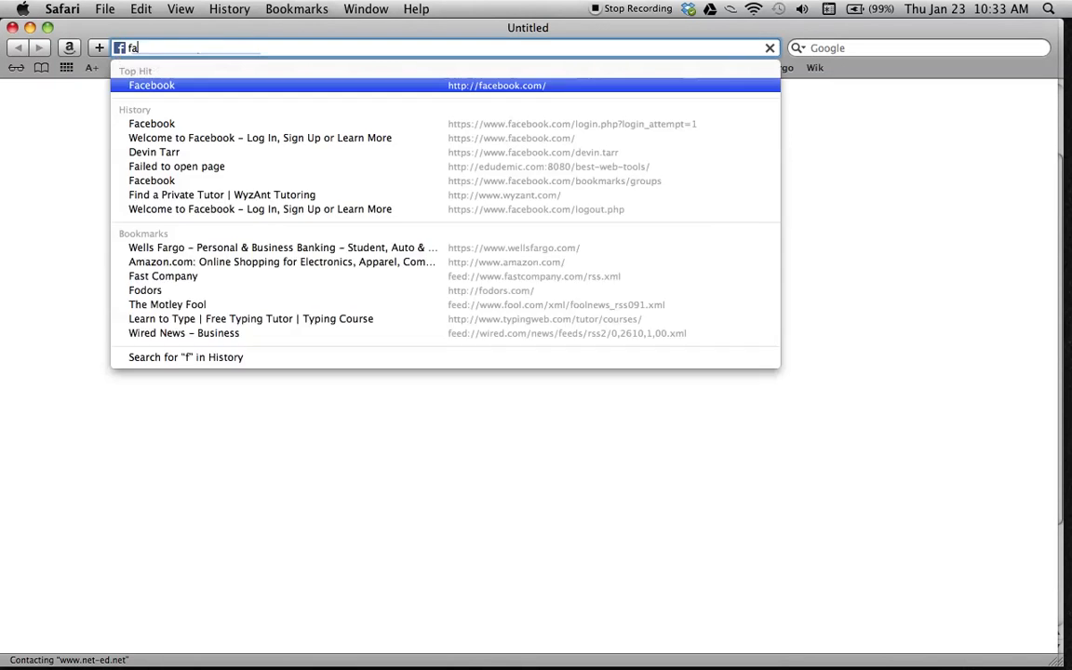
{"action": "key", "text": "Return"}
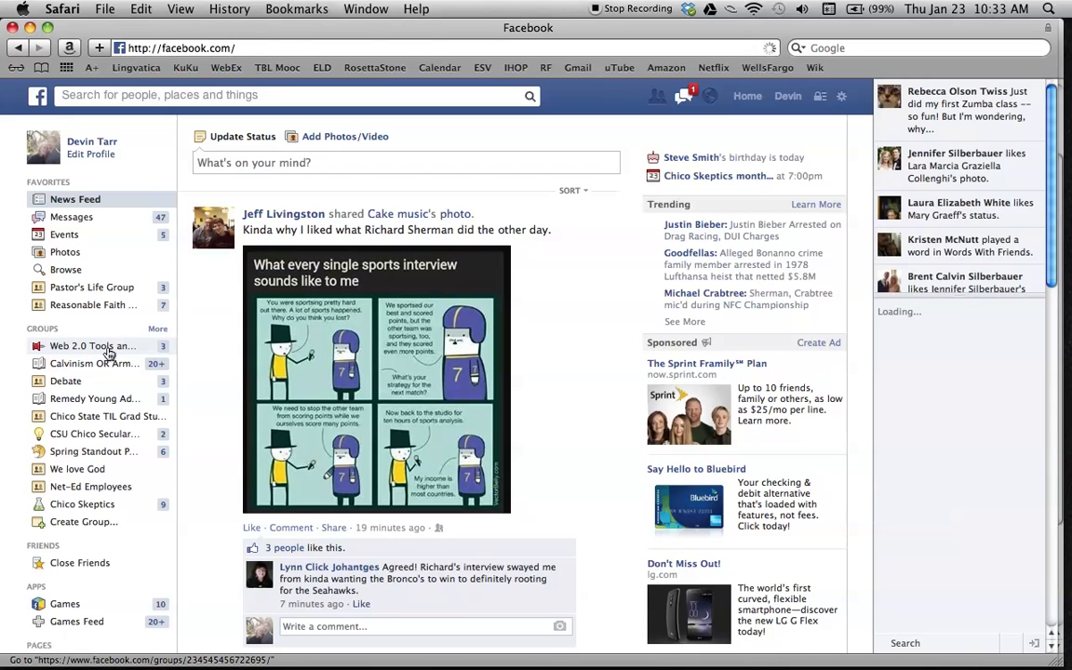
{"action": "left_click", "coordinate": [93, 346]}
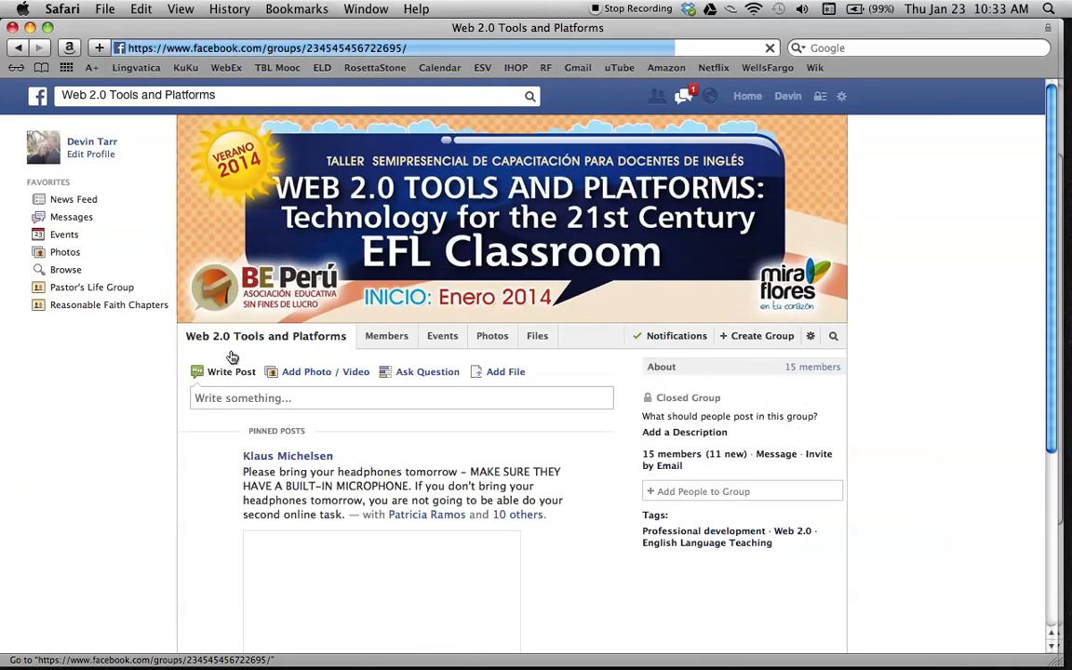
Post the copied story link to the group, with "The", the family's surname and "Family" on the line above it
{"action": "left_click", "coordinate": [275, 400]}
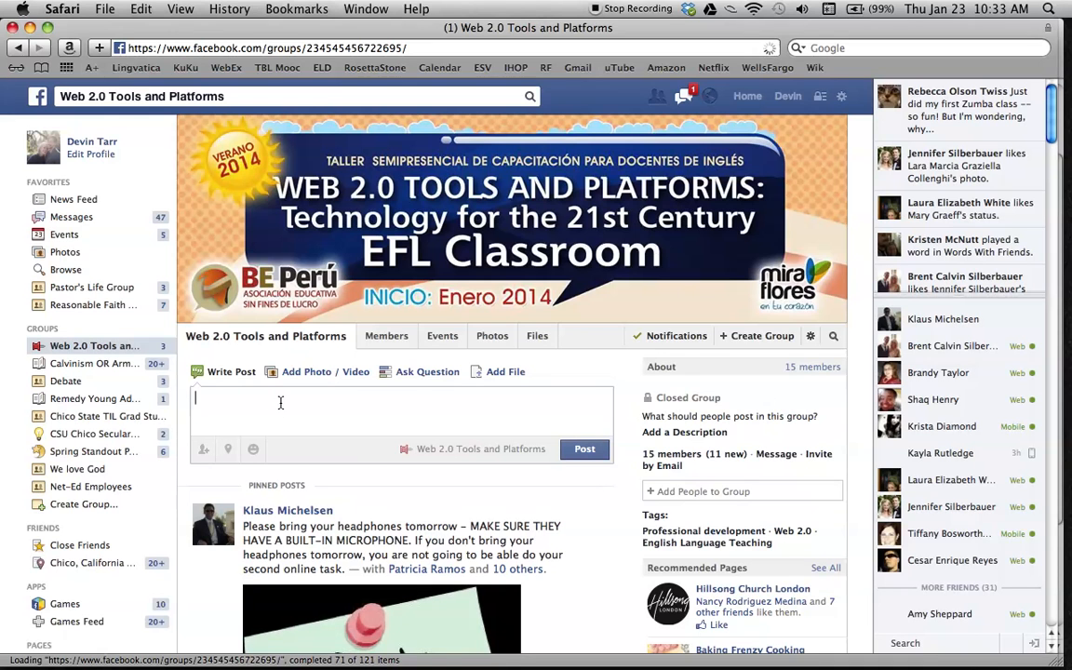
{"action": "key", "text": "super+v"}
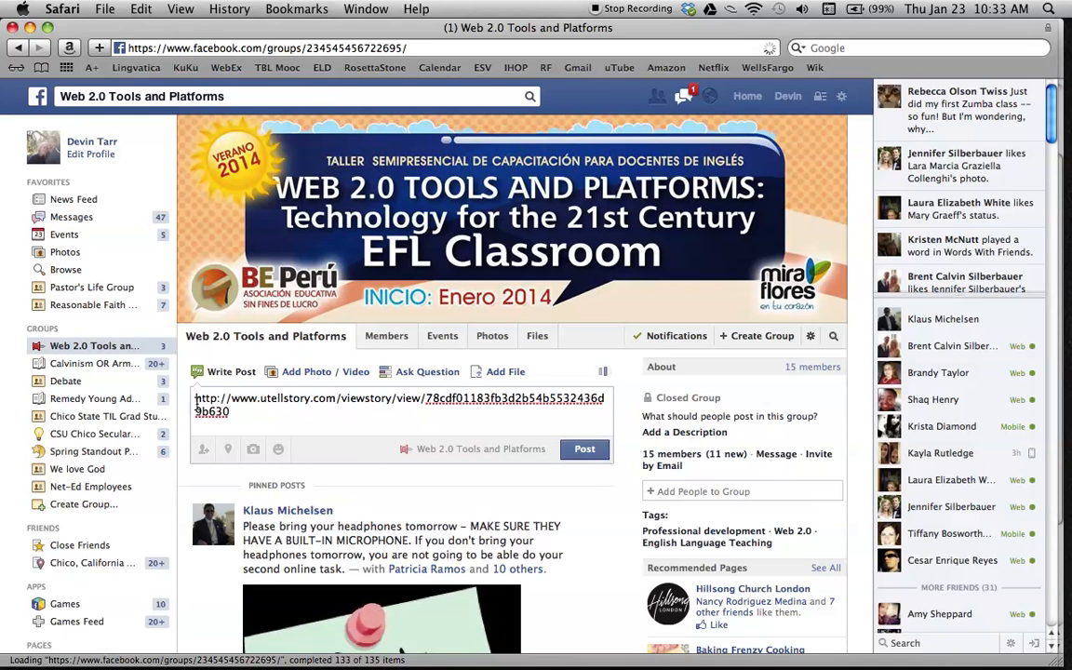
{"action": "type", "text": "The"}
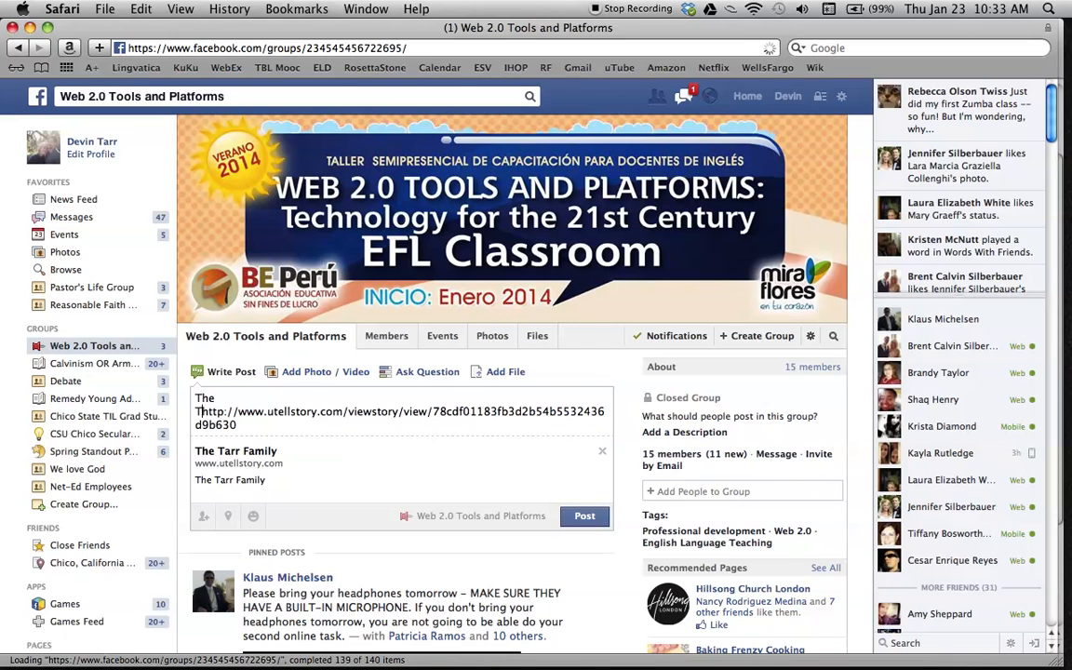
{"action": "type", "text": " Tarr Family"}
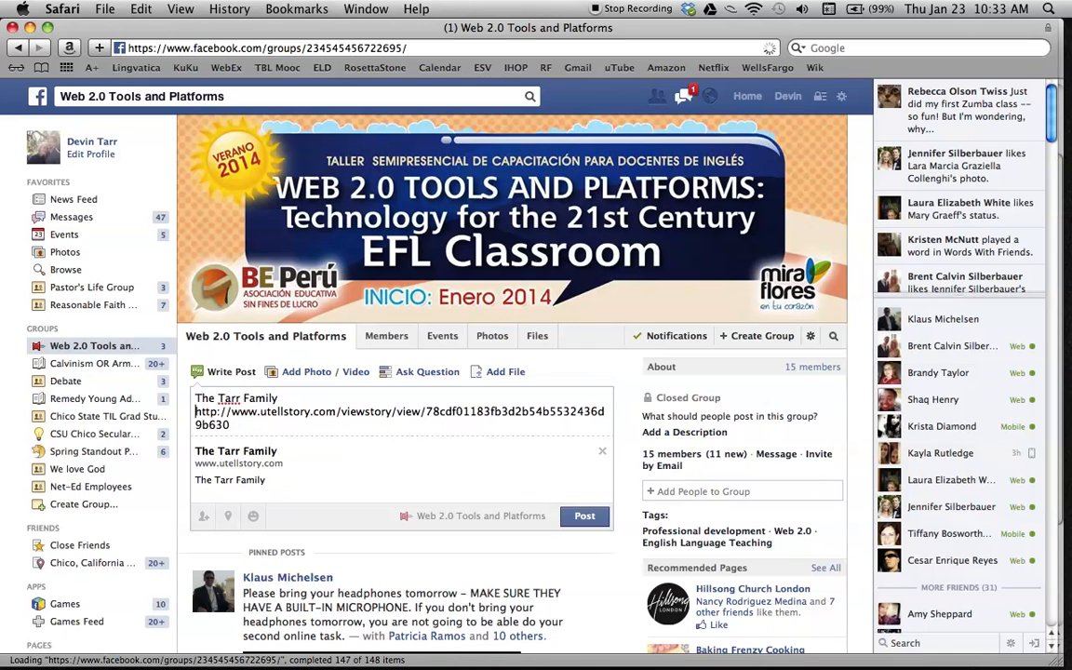
{"action": "left_click", "coordinate": [577, 515]}
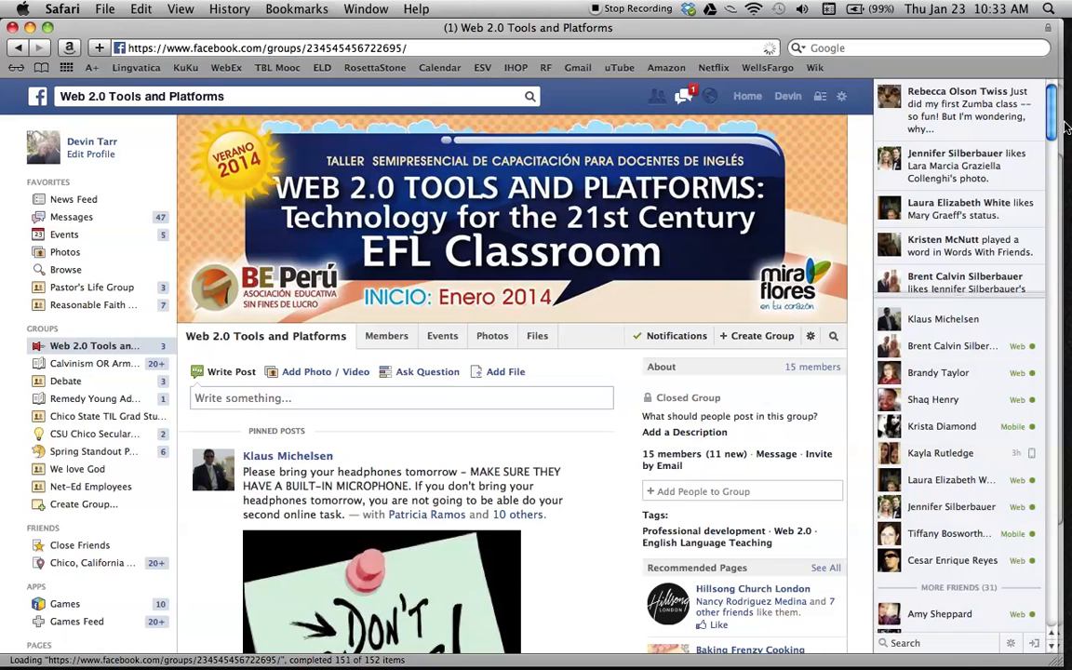
Delete the newly shared story-link post from the group's recent posts and confirm the deletion
{"action": "left_click_drag", "start_coordinate": [1056, 125], "coordinate": [1053, 202]}
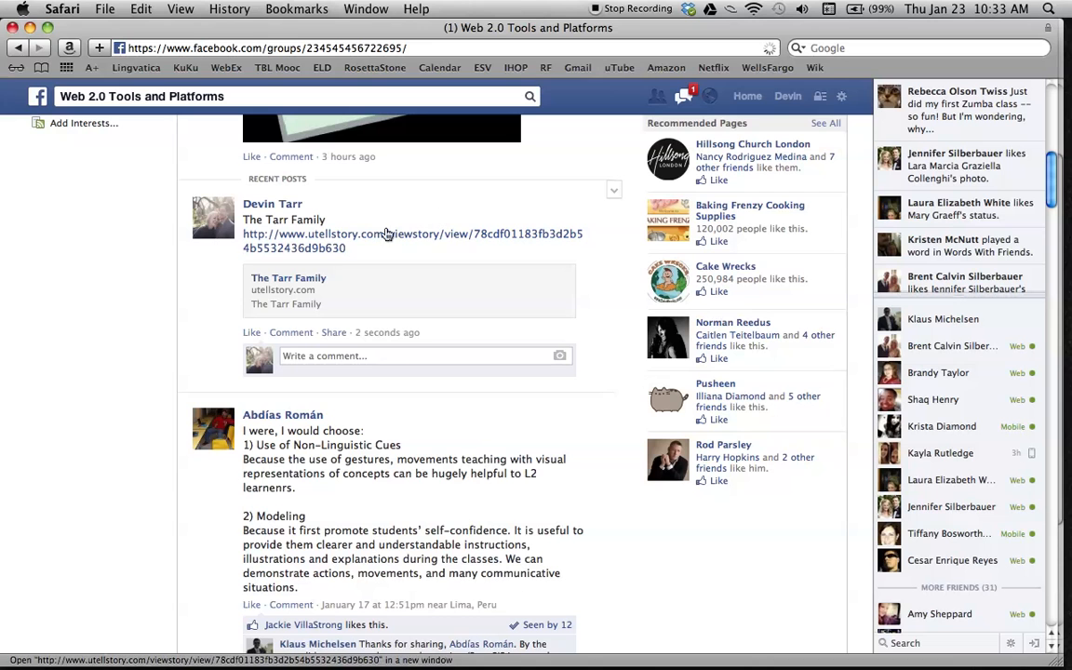
{"action": "left_click", "coordinate": [613, 191]}
{"action": "left_click", "coordinate": [582, 260]}
{"action": "left_click", "coordinate": [629, 317]}
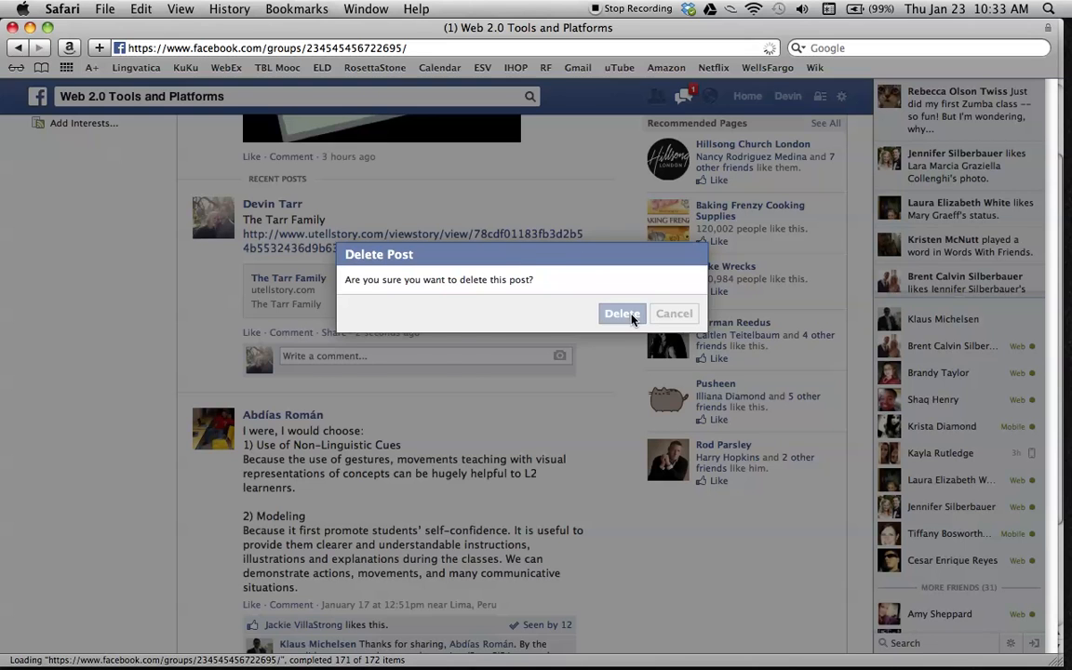